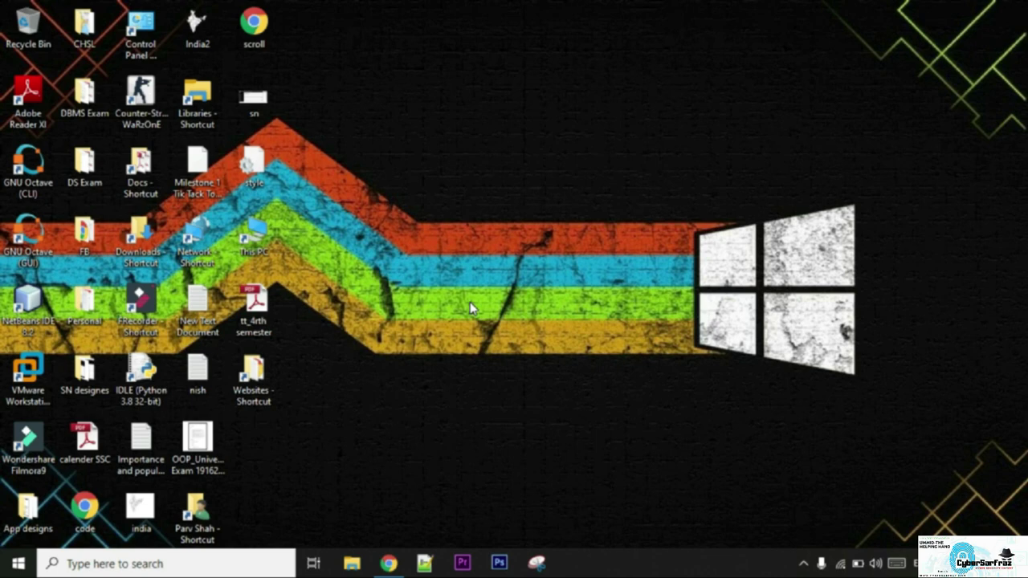
pyautogui.doubleClick(254, 233)
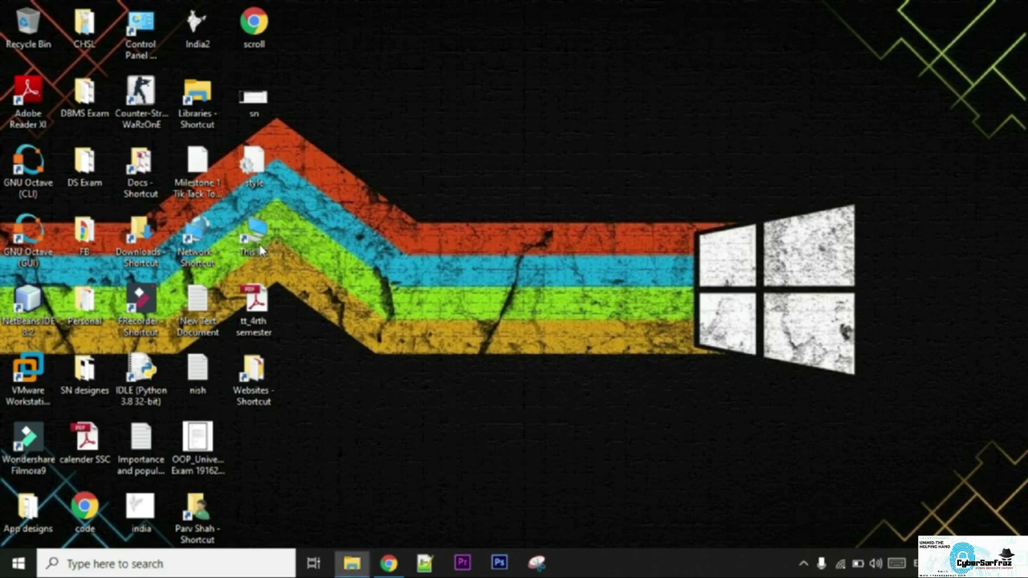
pyautogui.click(811, 221)
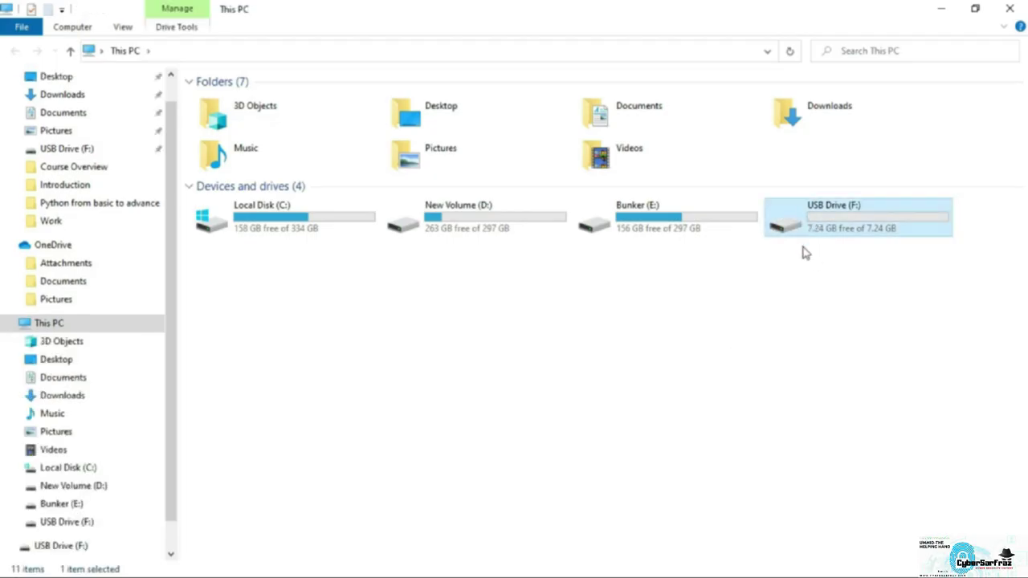
pyautogui.doubleClick(838, 231)
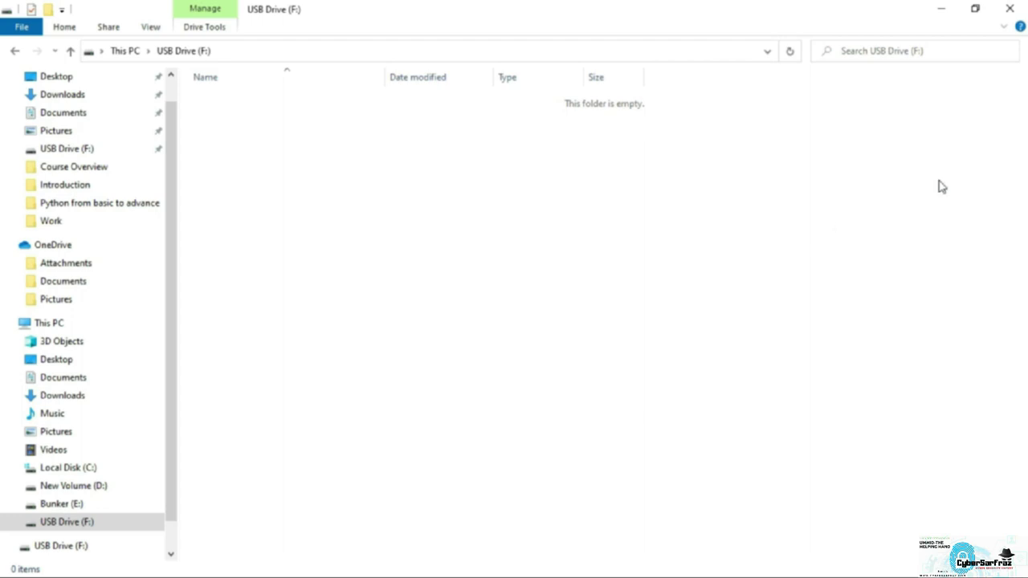
pyautogui.click(1010, 8)
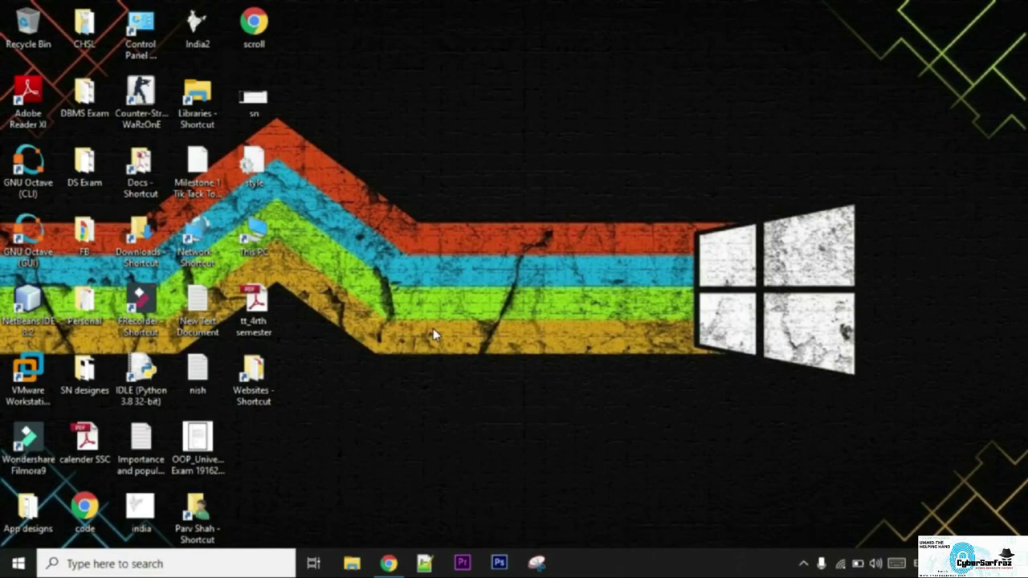
# Search Google for 'tails' in a private Chrome window
pyautogui.click(399, 570)
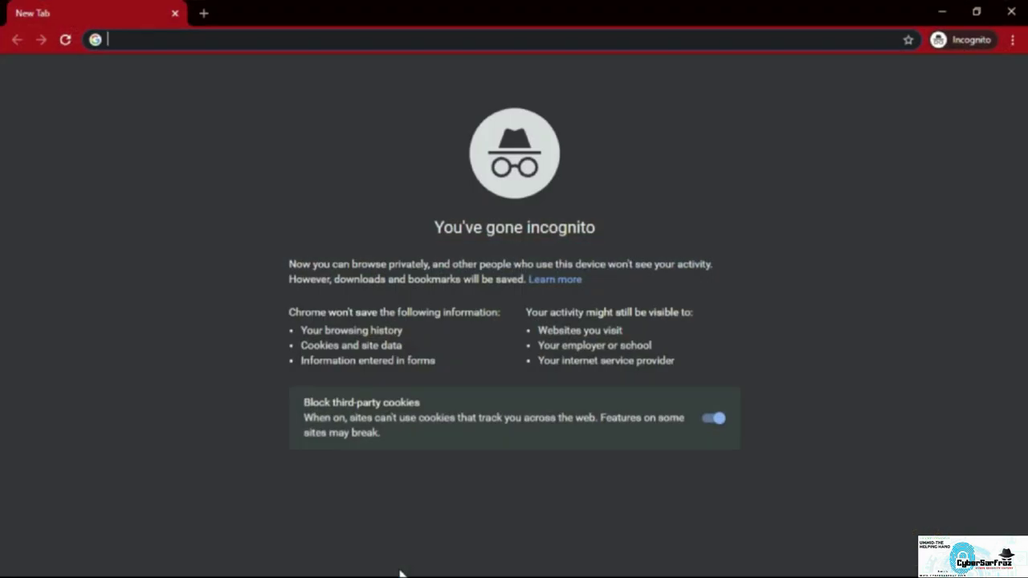
pyautogui.write('tails')
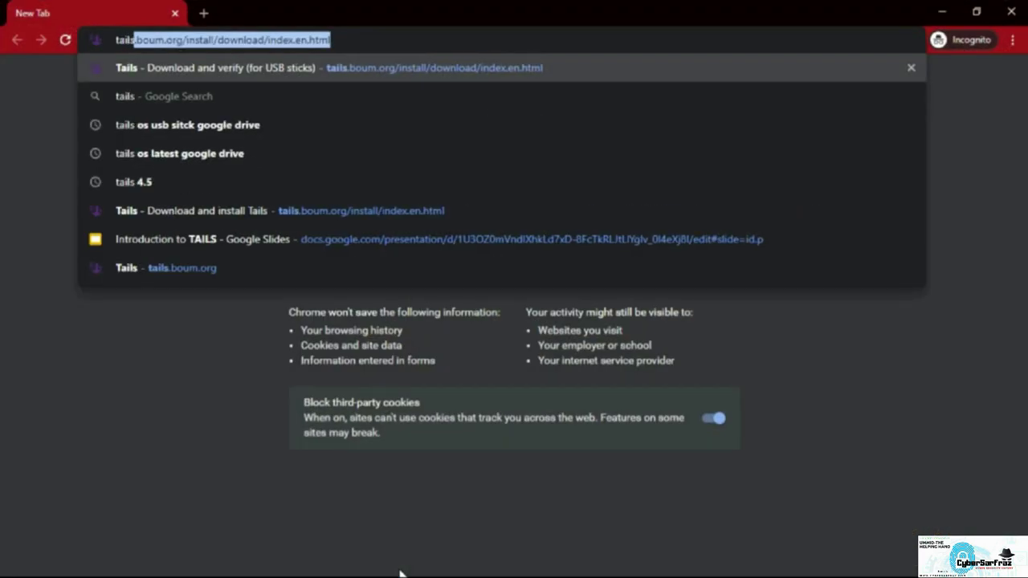
pyautogui.press('Delete')
pyautogui.press('Return')
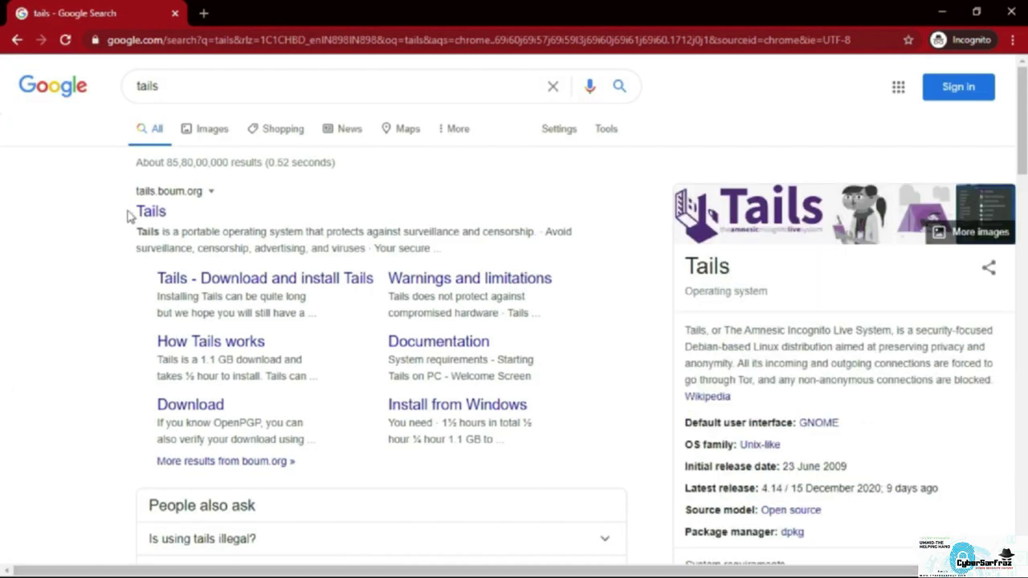
# Open the official Tails website and go to its Get Tails 4.14 page
pyautogui.click(157, 210)
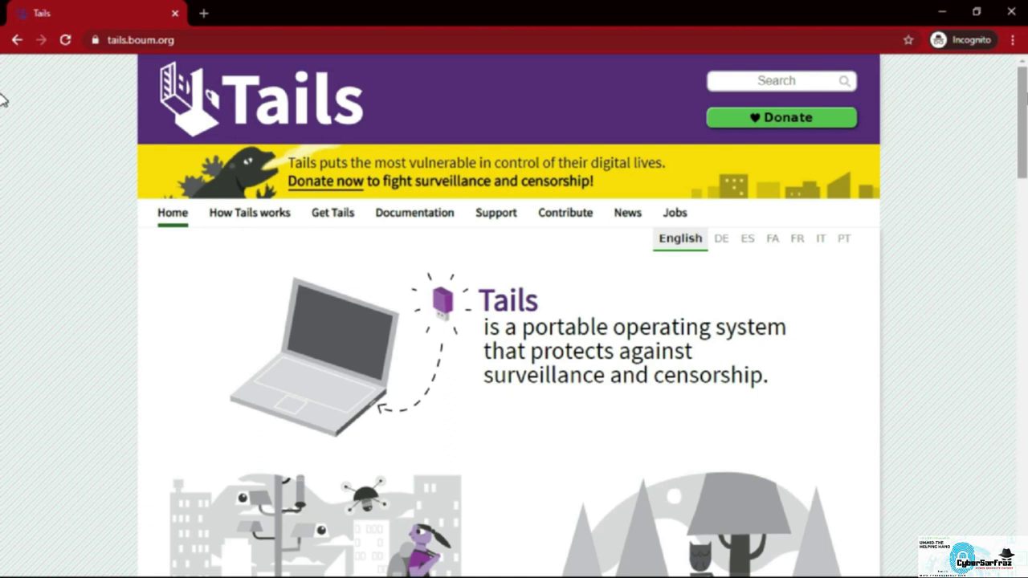
pyautogui.scroll(-10, 3, 101)
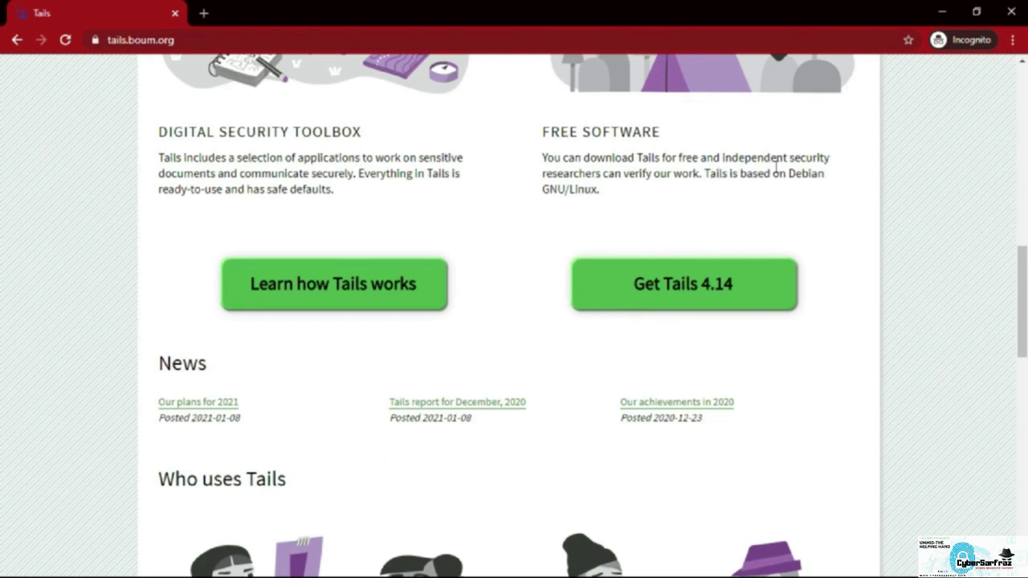
pyautogui.click(639, 275)
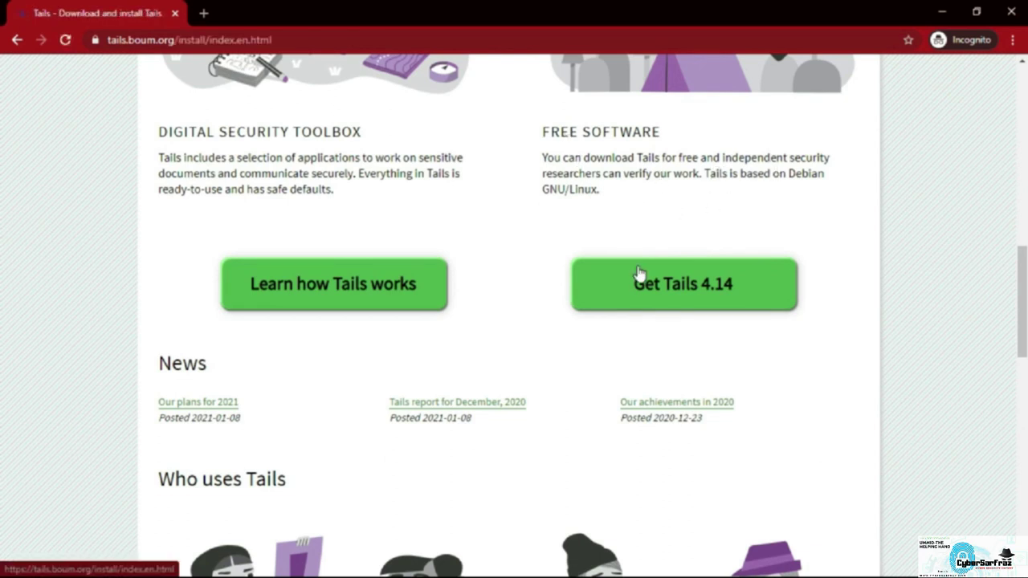
pyautogui.scroll(-3, 2, 191)
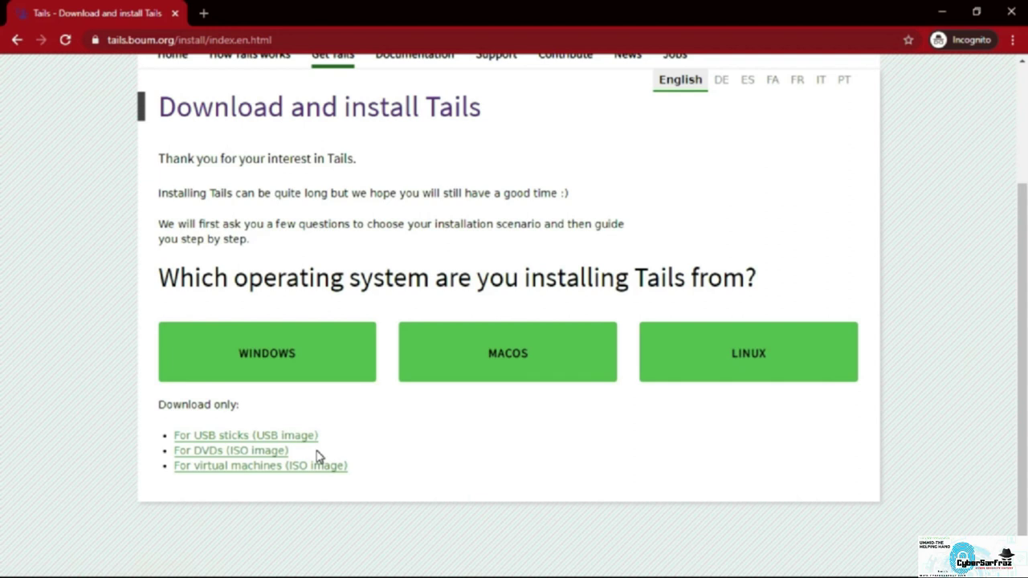
# Open the 'For USB sticks (USB image)' page, then start and cancel the Tails 4.14 image download
pyautogui.click(251, 436)
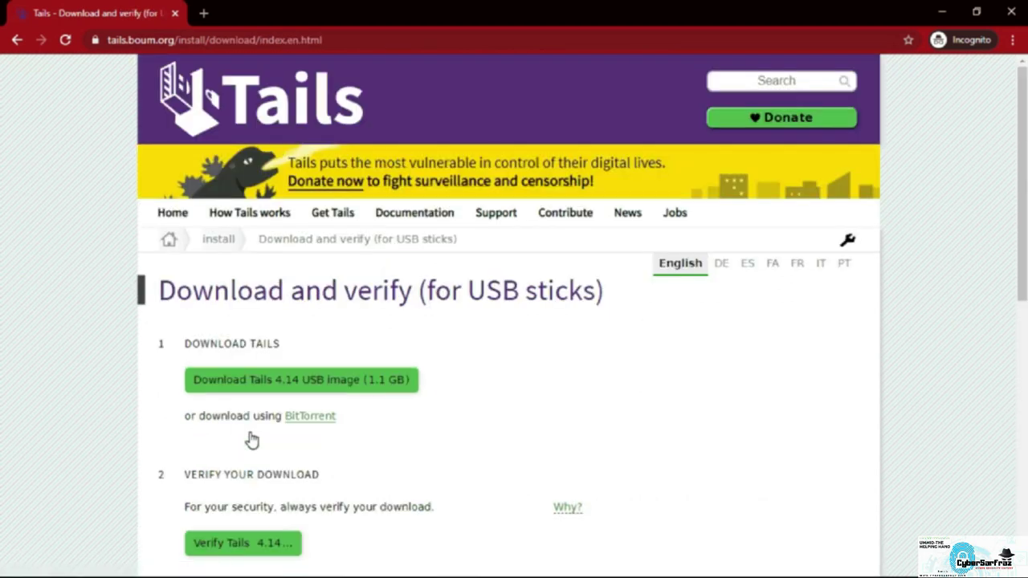
pyautogui.scroll(-3, 252, 439)
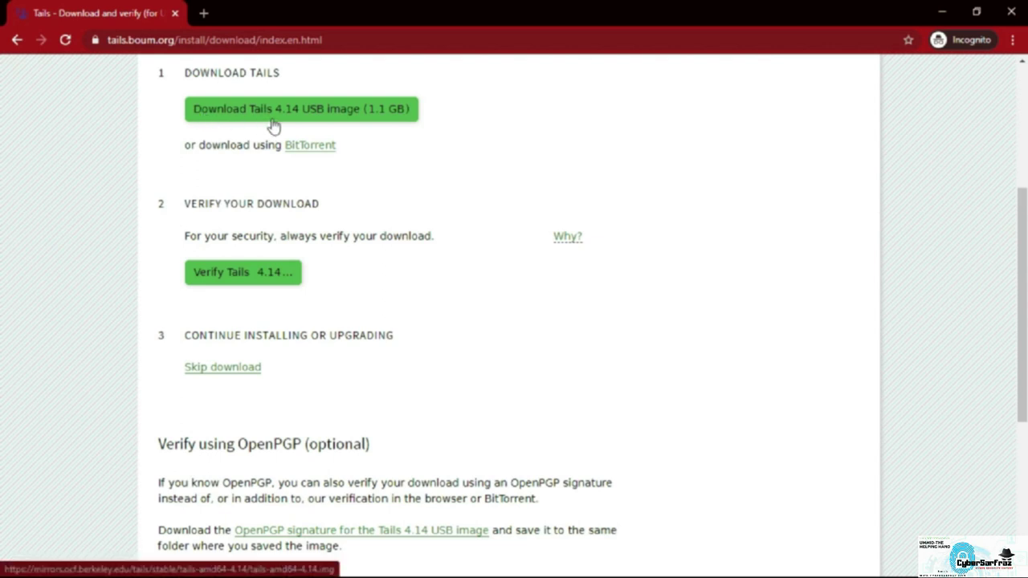
pyautogui.click(338, 115)
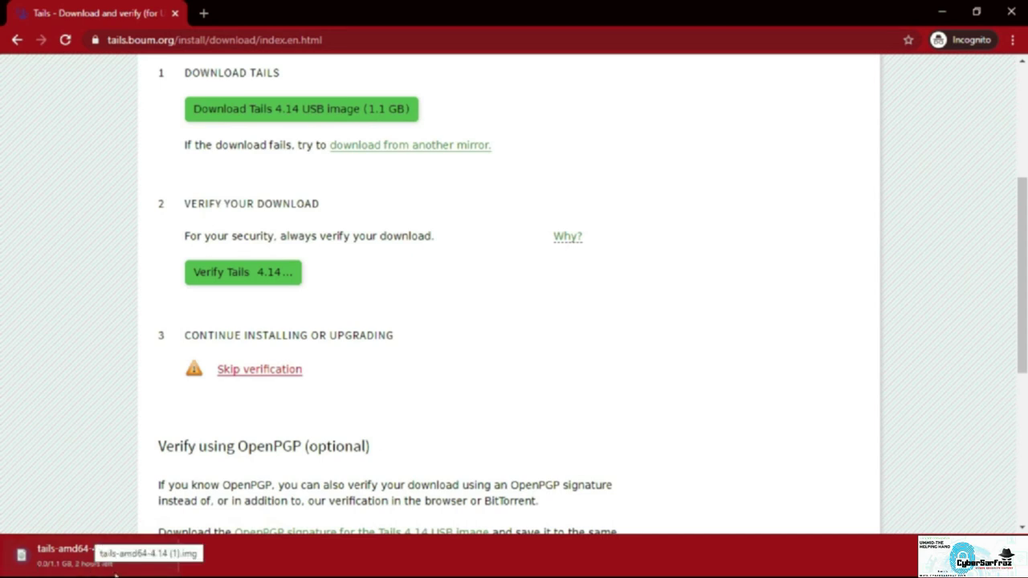
pyautogui.click(161, 555)
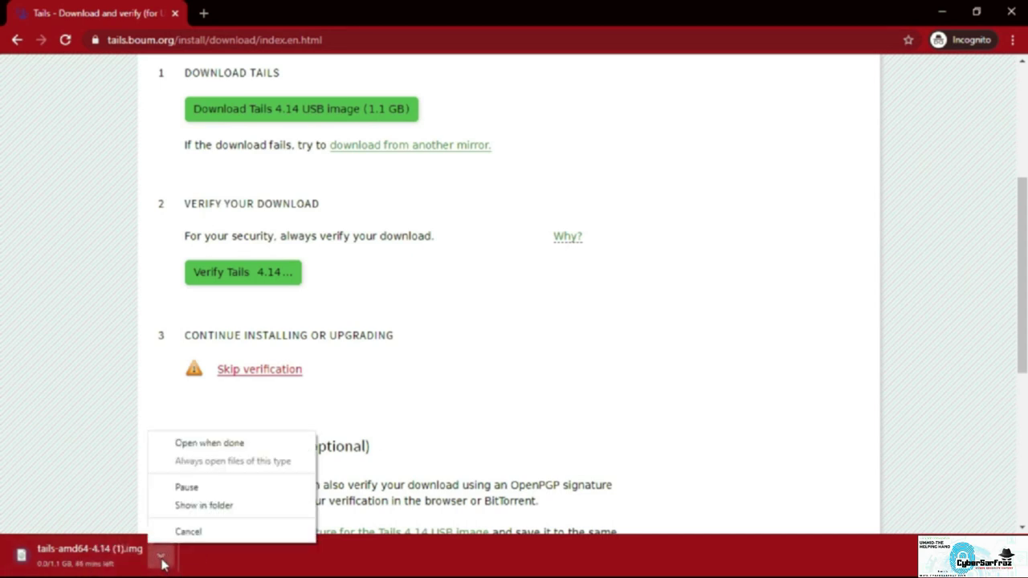
pyautogui.click(183, 533)
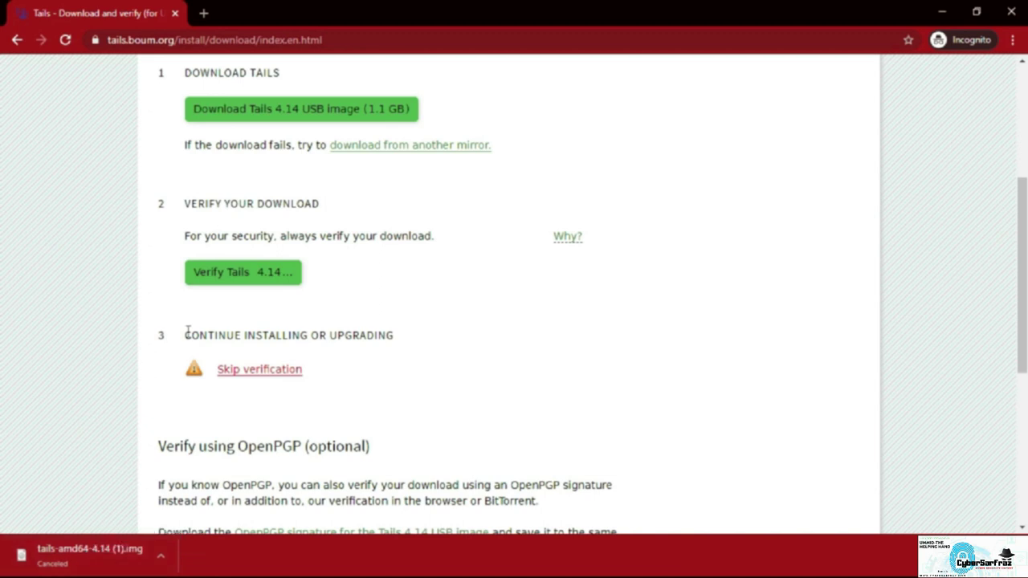
# Search for 'rufus' in a new tab and open the rufus.ie website
pyautogui.click(198, 19)
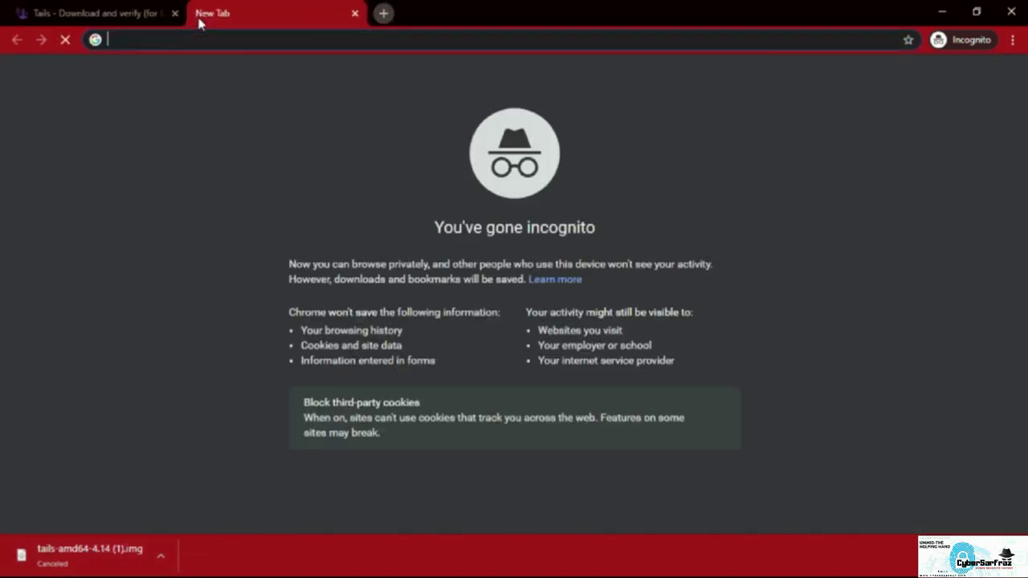
pyautogui.write('rufus')
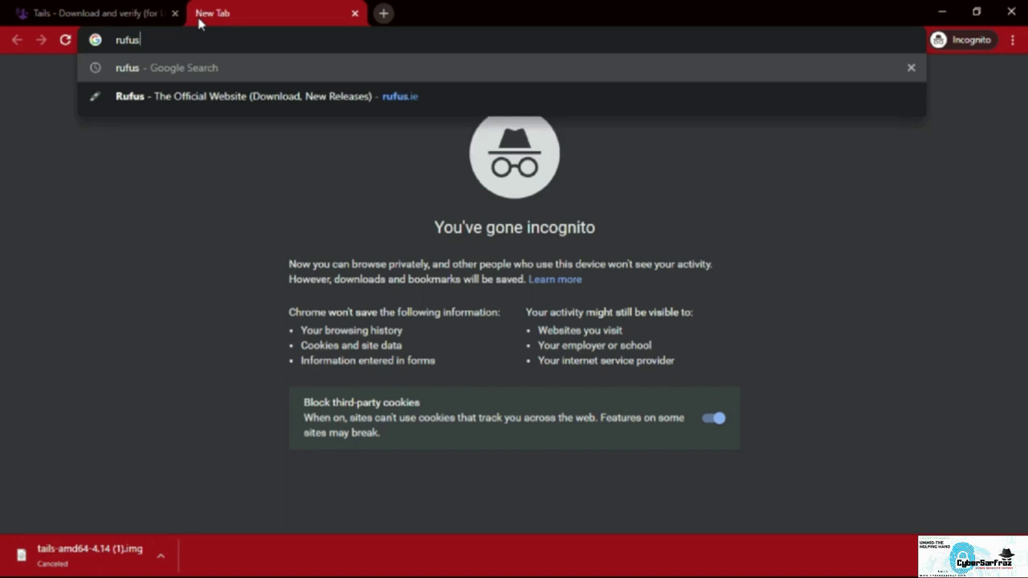
pyautogui.press('Return')
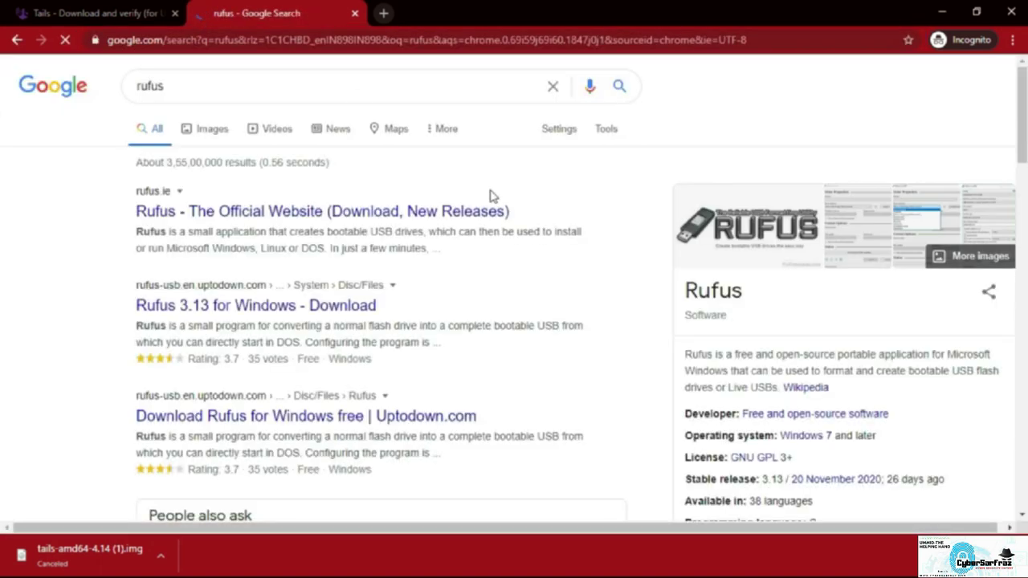
pyautogui.click(1014, 554)
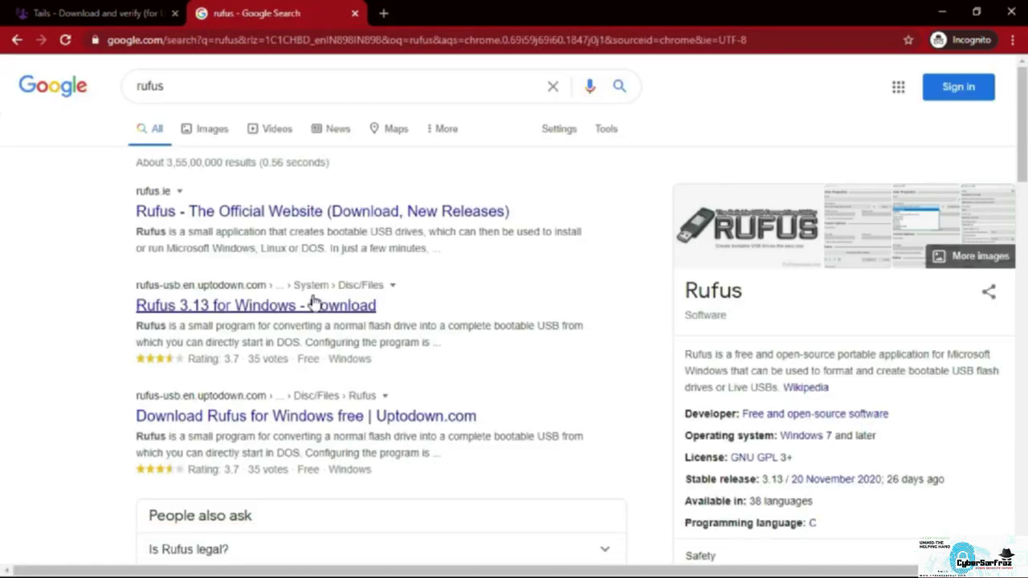
pyautogui.click(227, 216)
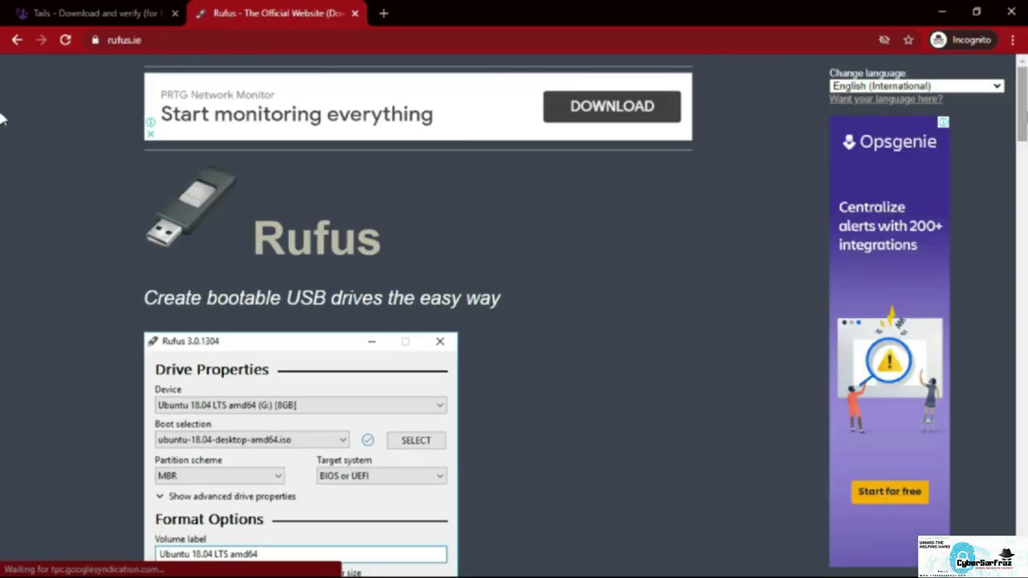
# Start and cancel the Rufus 3.13 download, then return to the Tails tab
pyautogui.scroll(-9, 0, 156)
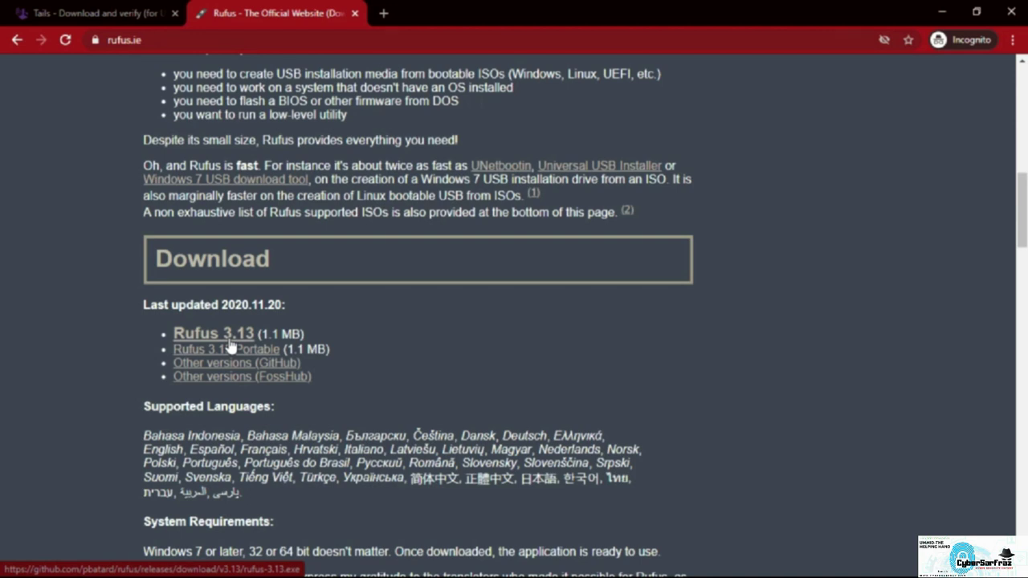
pyautogui.click(232, 346)
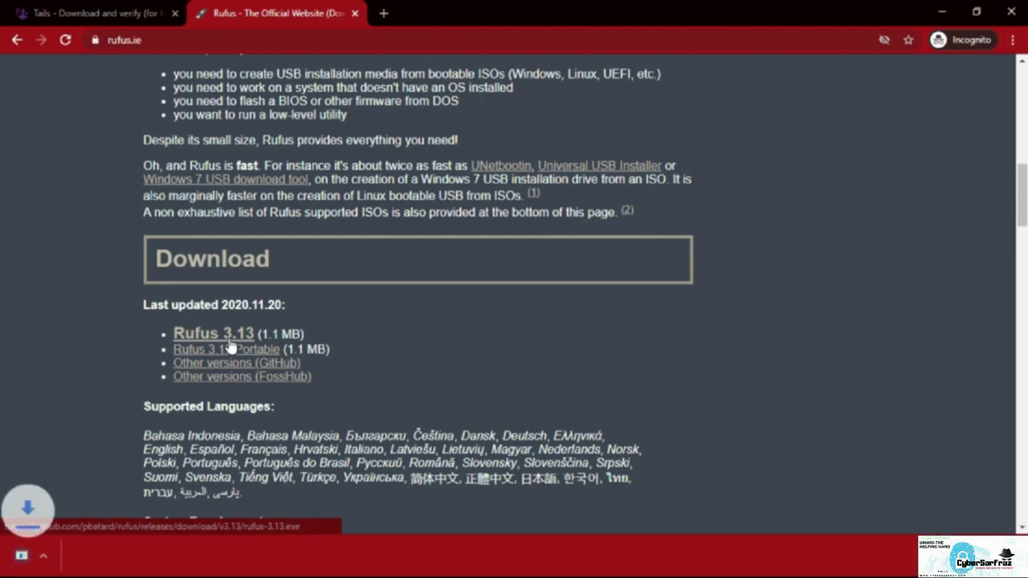
pyautogui.click(161, 555)
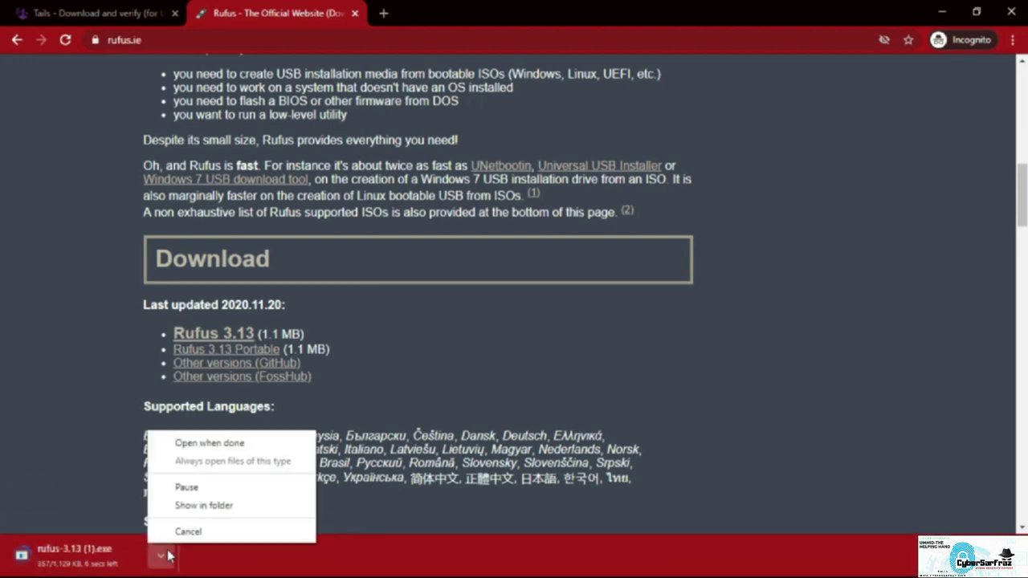
pyautogui.click(181, 537)
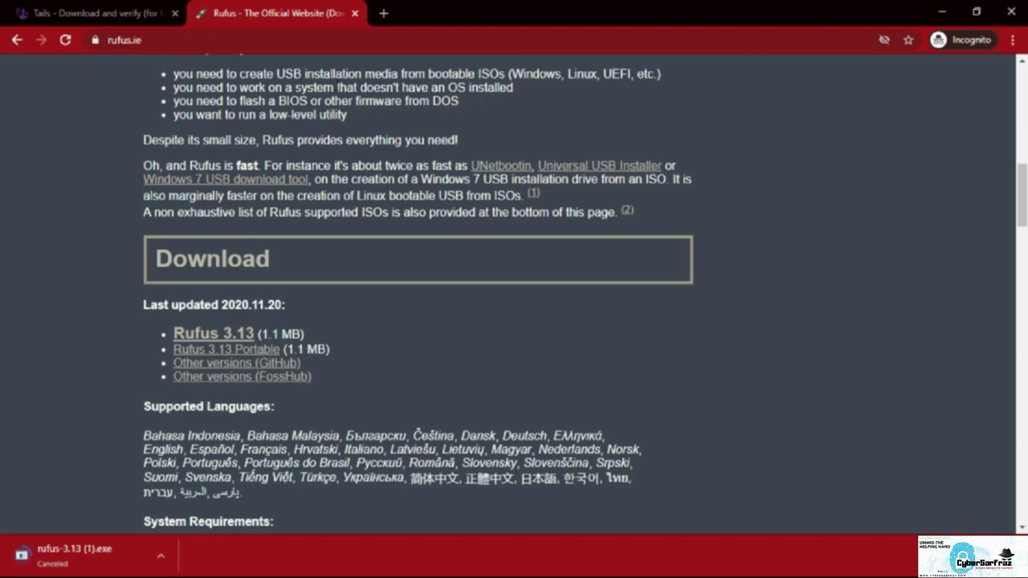
pyautogui.click(3, 9)
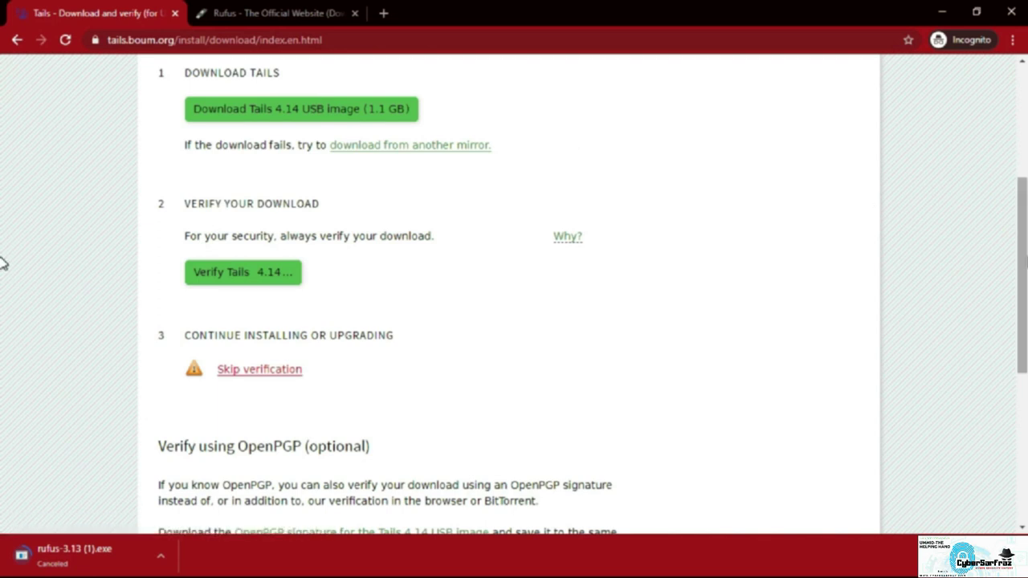
# Verify the downloaded tails-amd64-4.14 image on the Tails page, then minimize Chrome
pyautogui.scroll(1, 4, 241)
pyautogui.scroll(1, 3, 230)
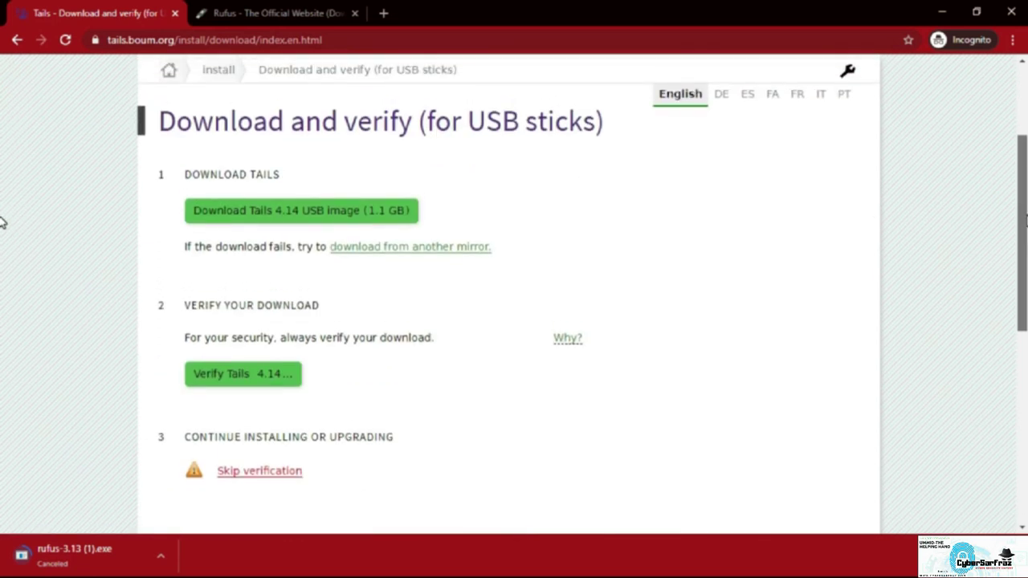
pyautogui.scroll(-1, 3, 223)
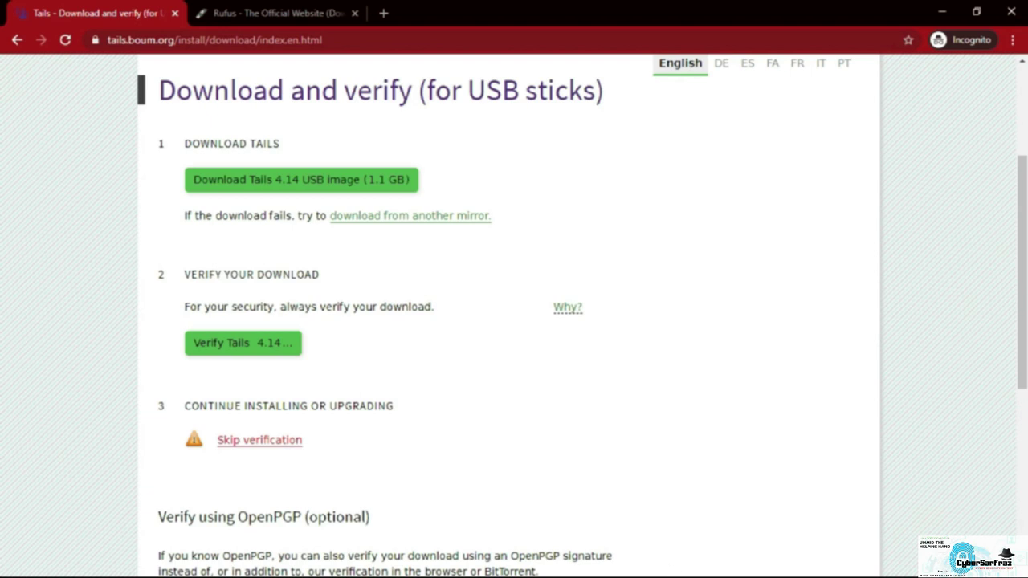
pyautogui.click(259, 345)
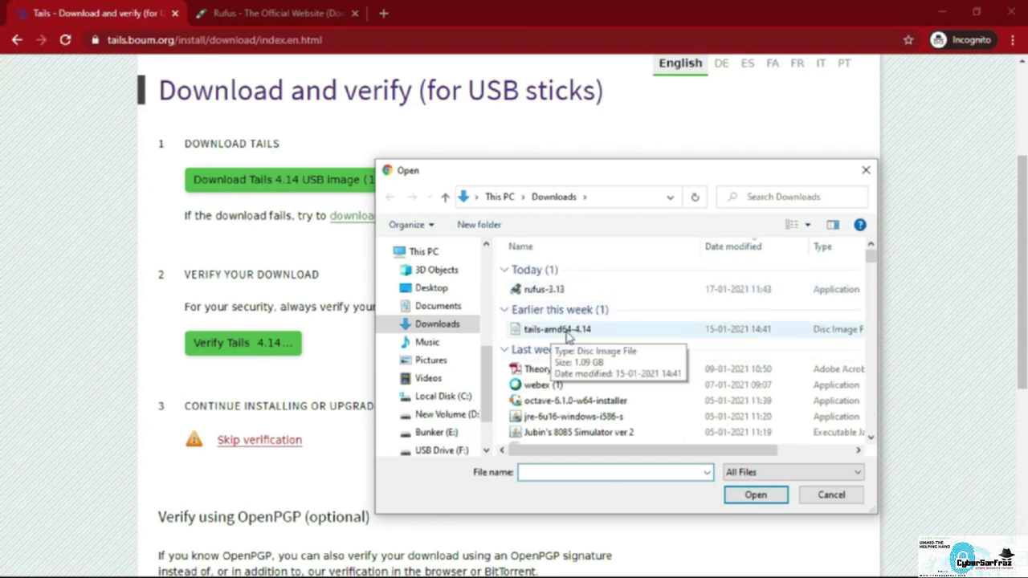
pyautogui.doubleClick(580, 331)
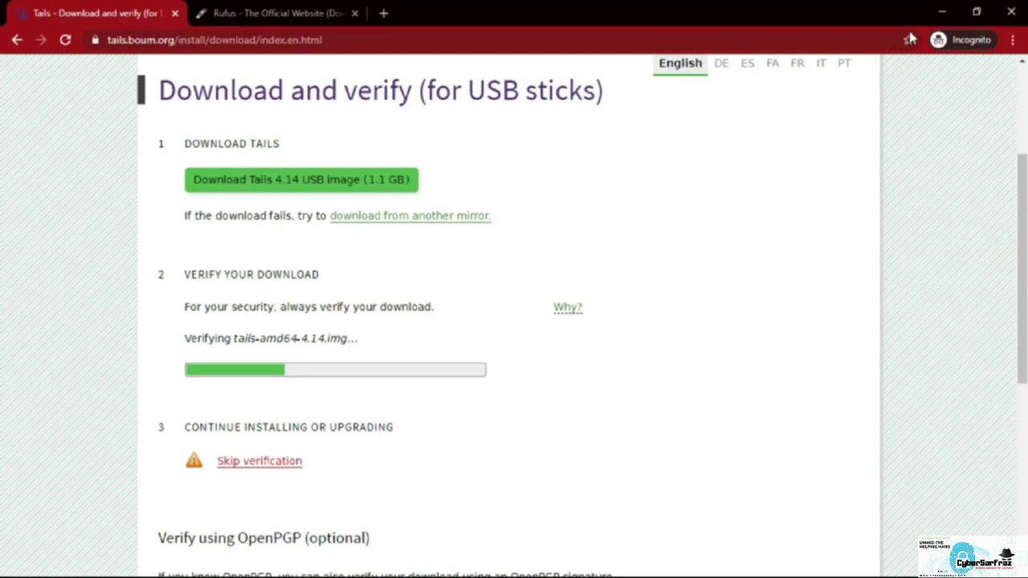
pyautogui.click(949, 11)
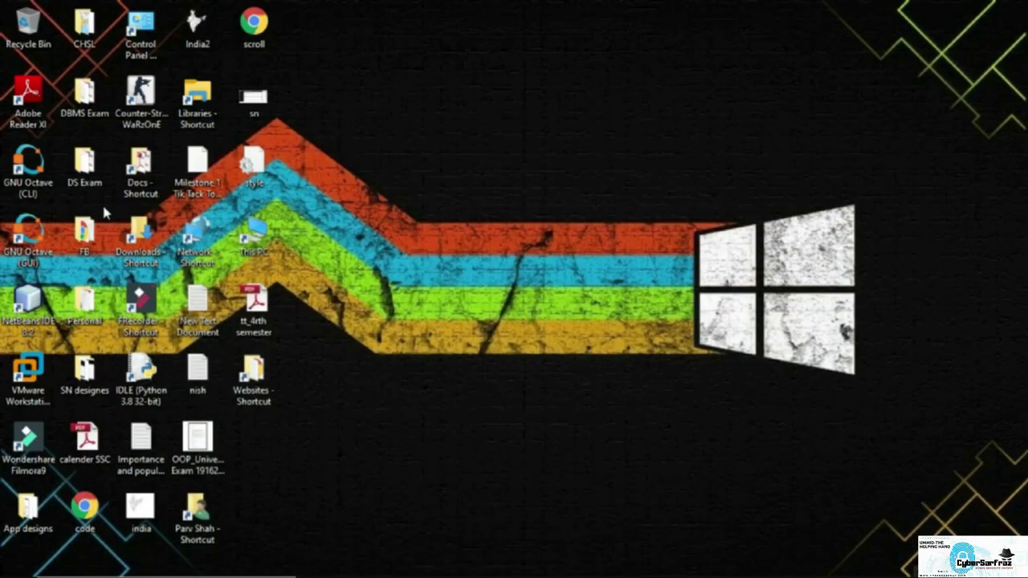
# Confirm in This PC that USB Drive (F:) is empty, then return to Chrome
pyautogui.doubleClick(245, 233)
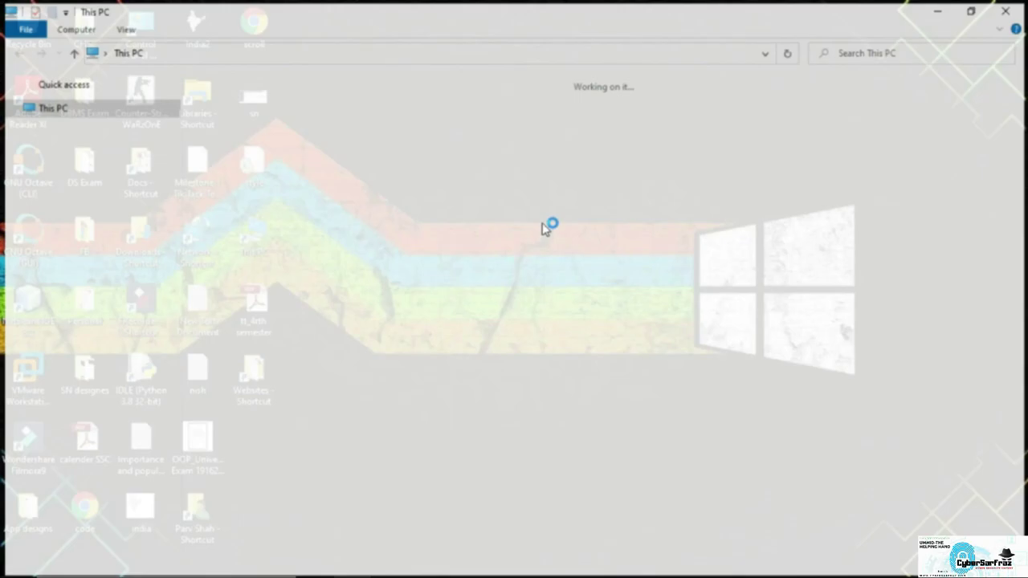
pyautogui.doubleClick(853, 213)
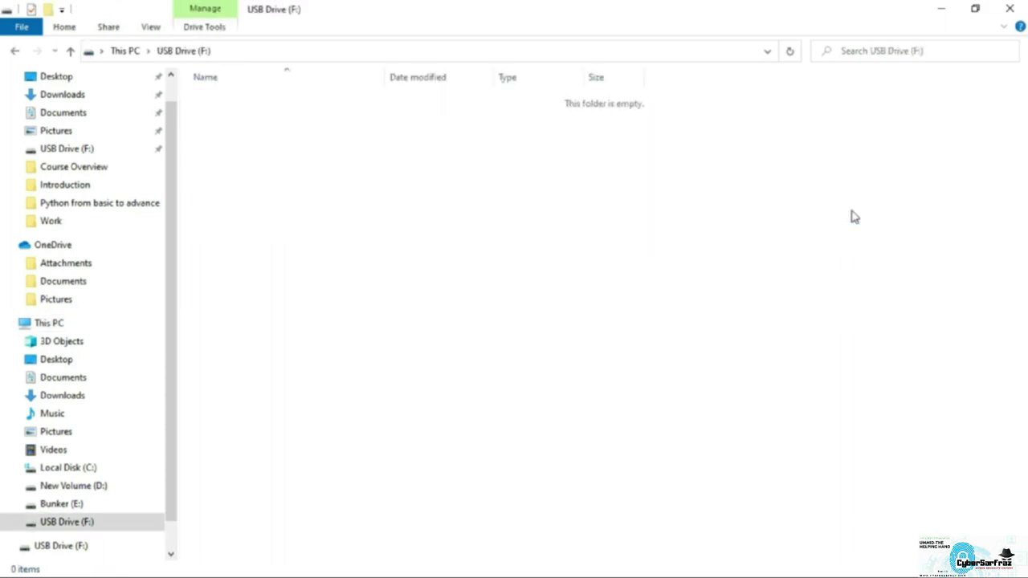
pyautogui.click(1009, 9)
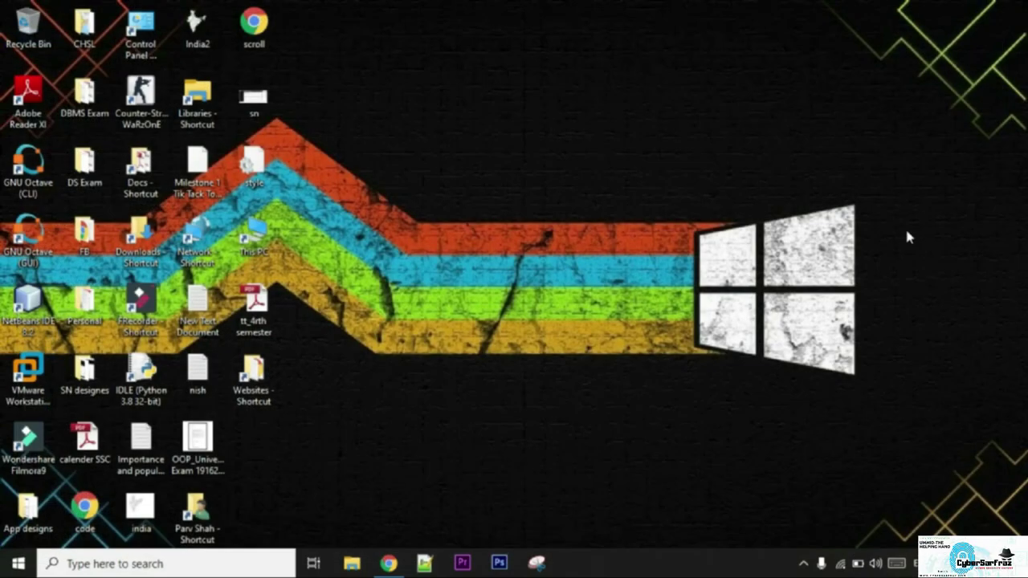
pyautogui.click(387, 563)
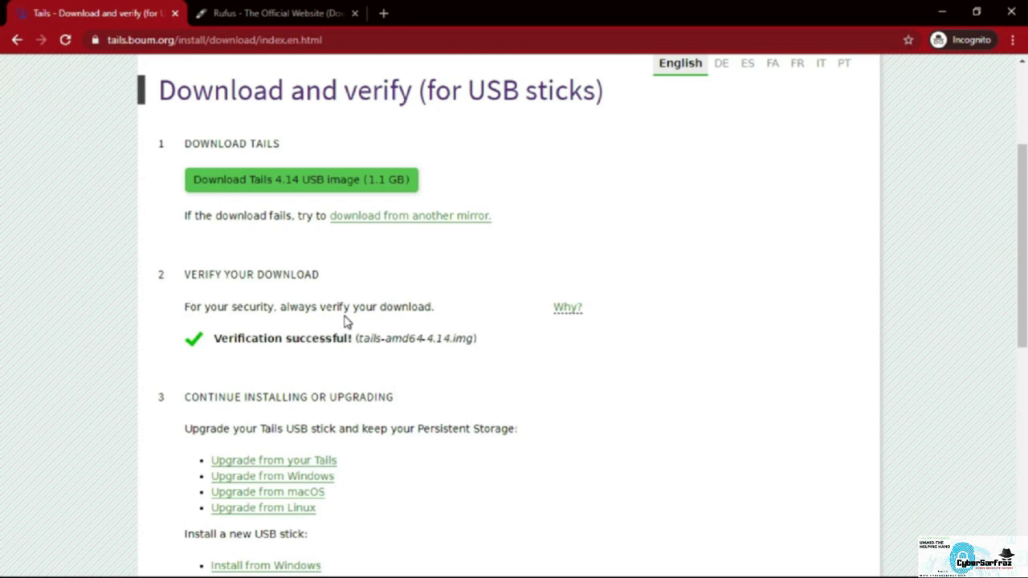
# Minimize Chrome and run rufus-3.13 from the Downloads folder
pyautogui.click(943, 11)
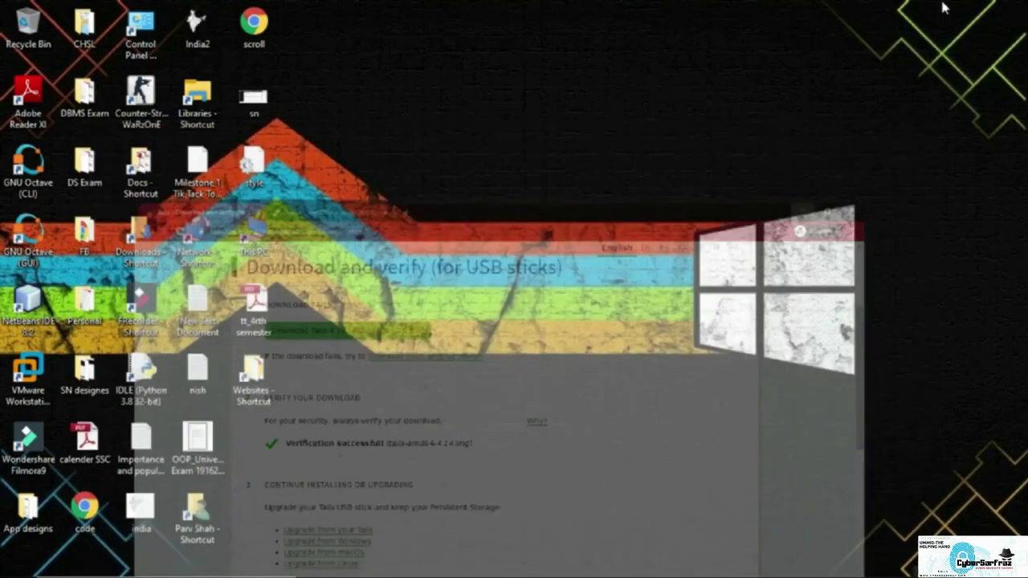
pyautogui.doubleClick(163, 250)
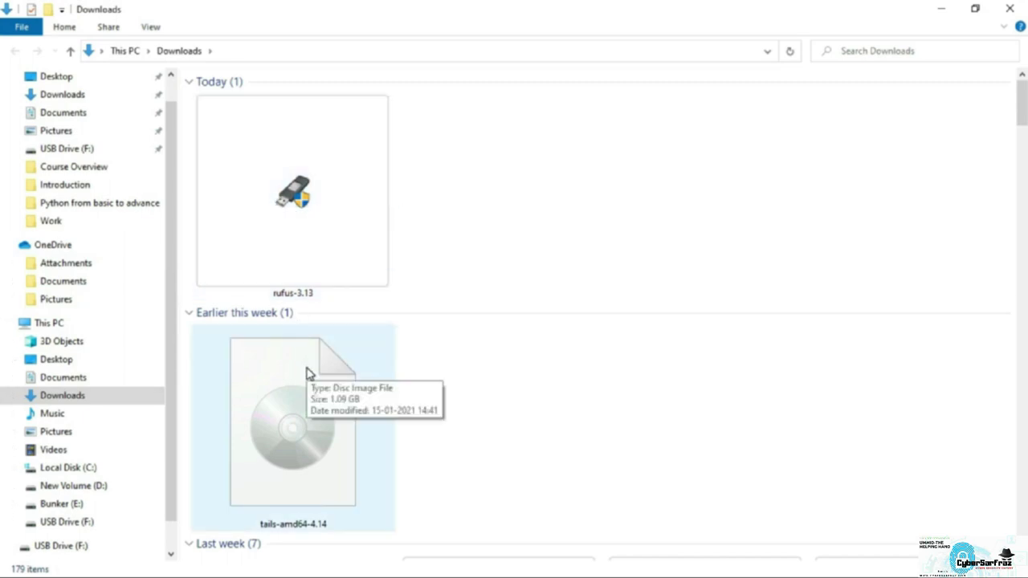
pyautogui.doubleClick(303, 226)
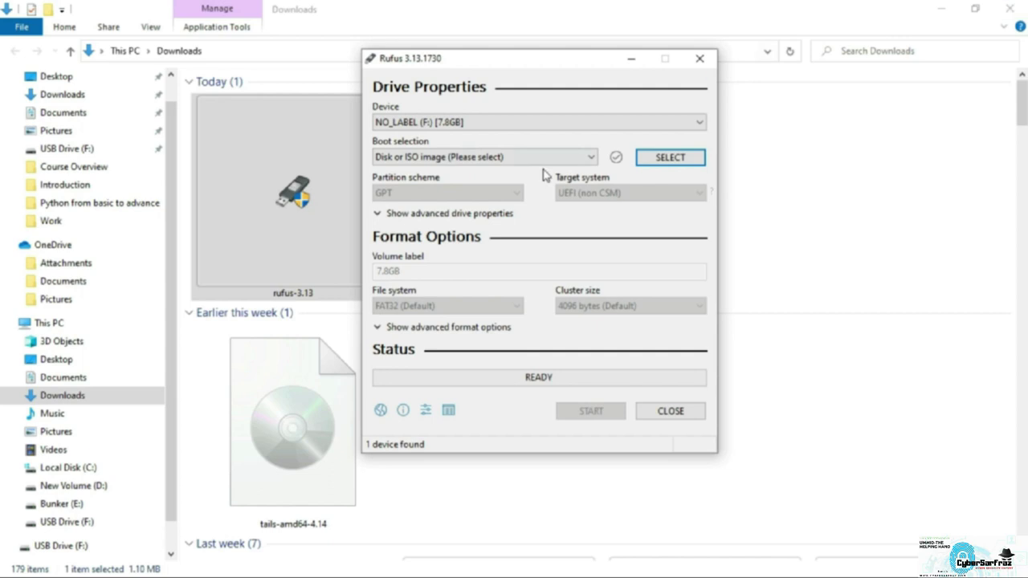
# Close the Downloads window and pick NO_LABEL (F:) [7.8GB] as the Rufus device
pyautogui.click(1000, 8)
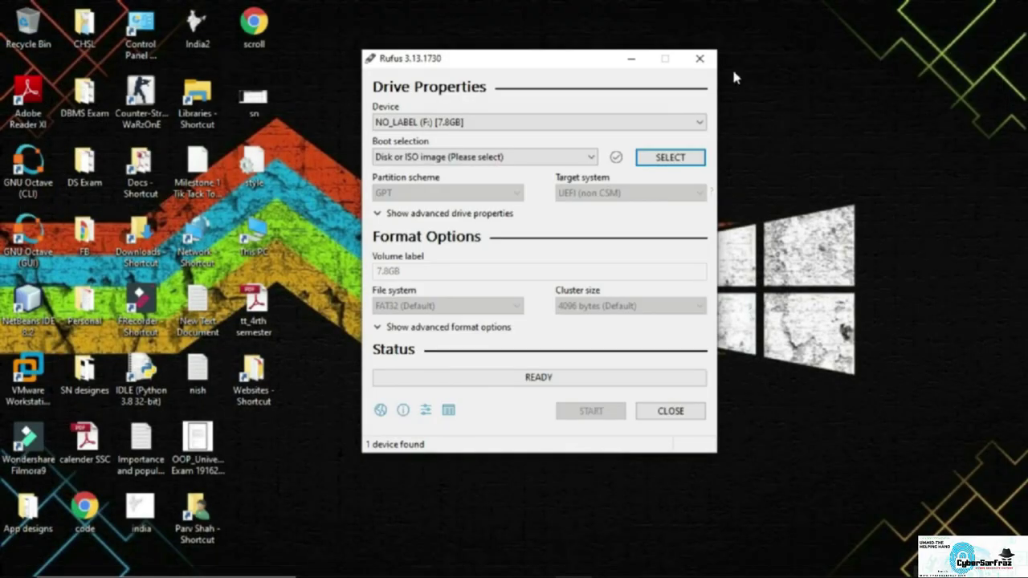
pyautogui.click(553, 125)
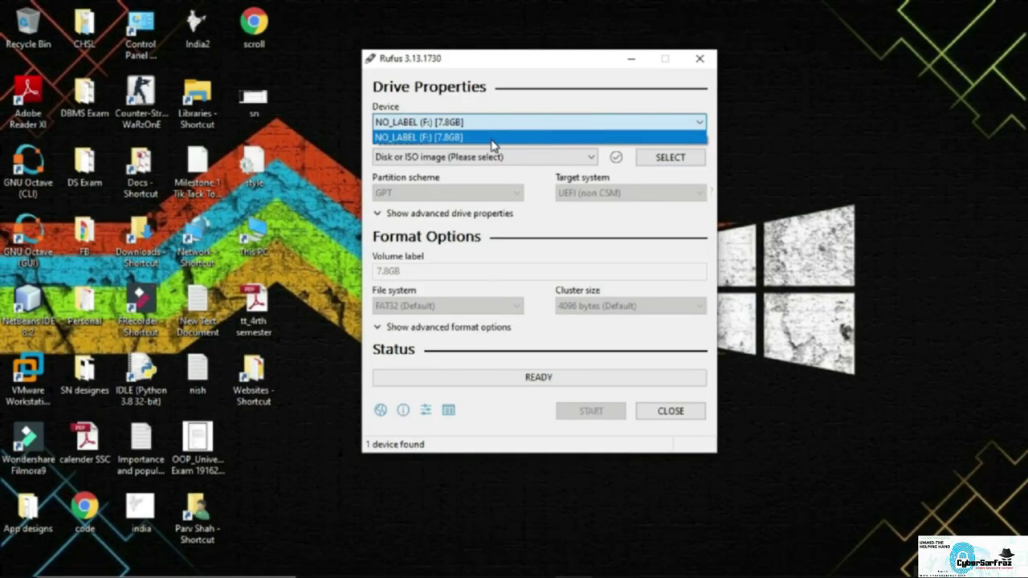
pyautogui.click(492, 140)
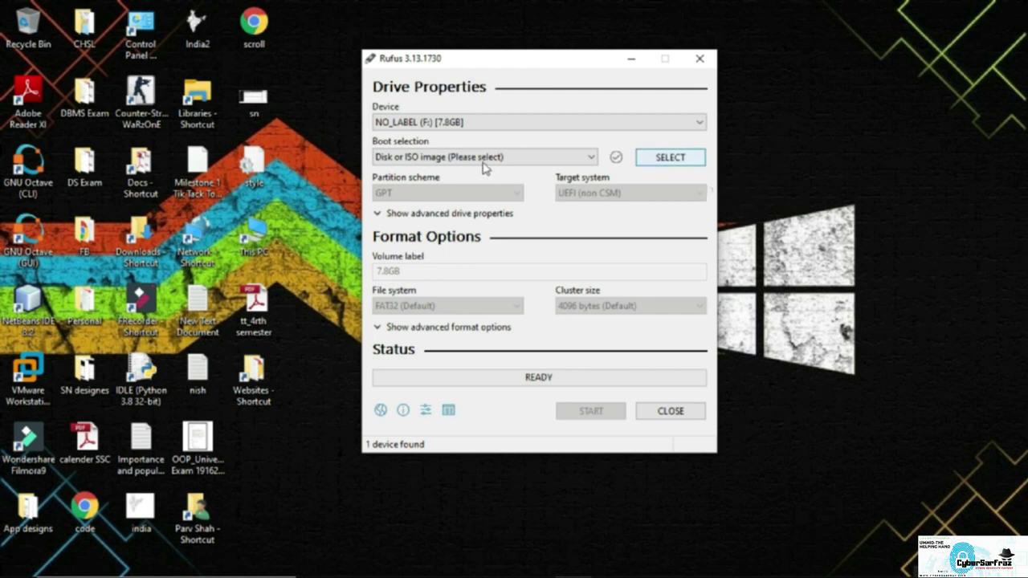
# Load tails-amd64-4.14.img as the Rufus boot image and start writing
pyautogui.click(671, 157)
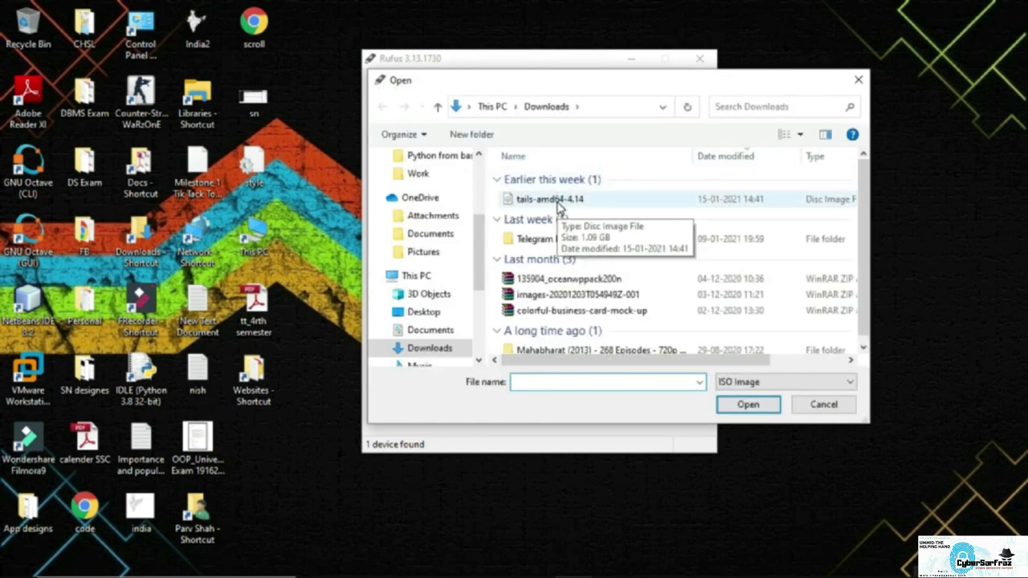
pyautogui.doubleClick(595, 204)
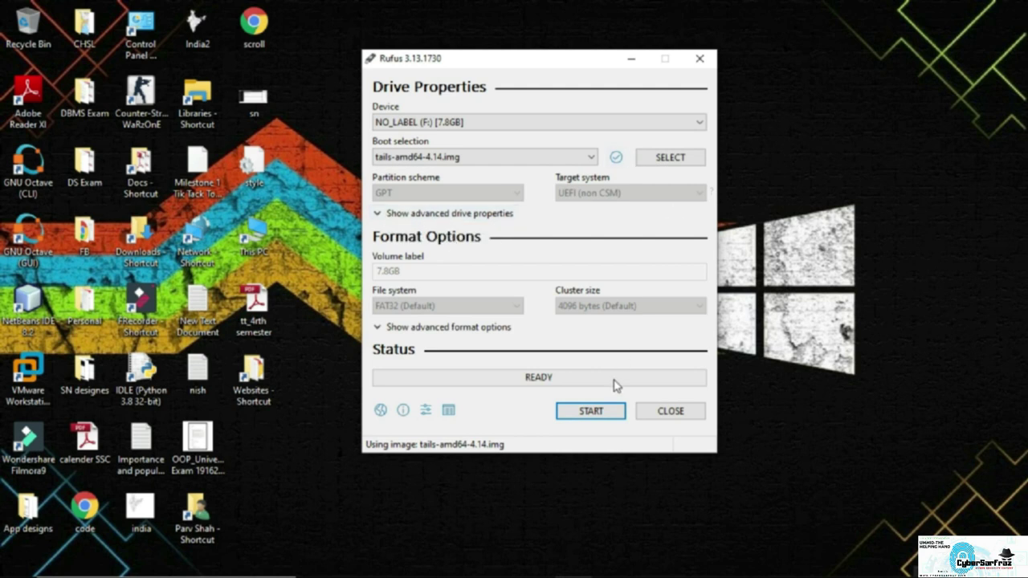
pyautogui.click(591, 411)
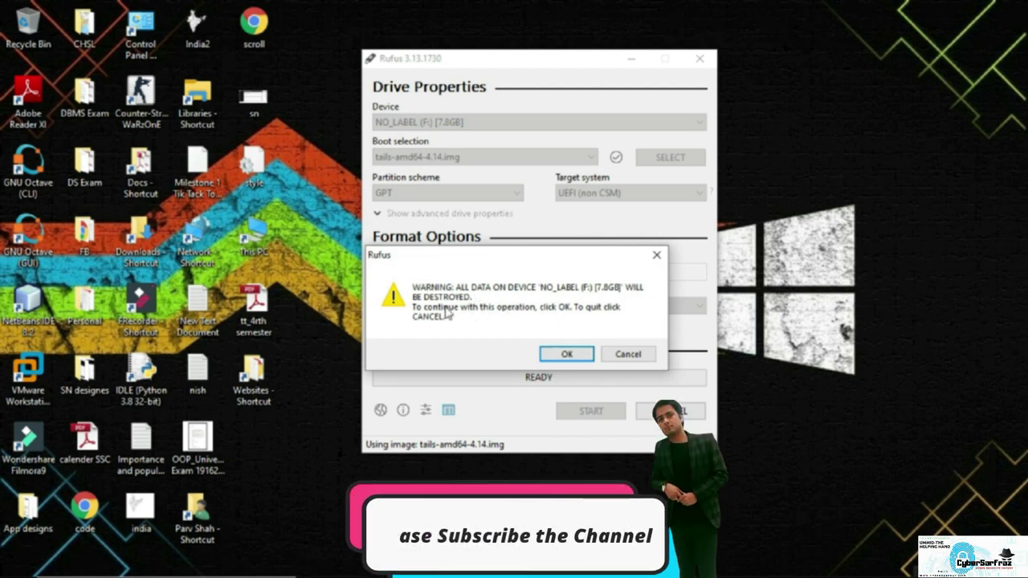
# Accept erasing drive F: and let Rufus write the Tails image until READY
pyautogui.click(567, 354)
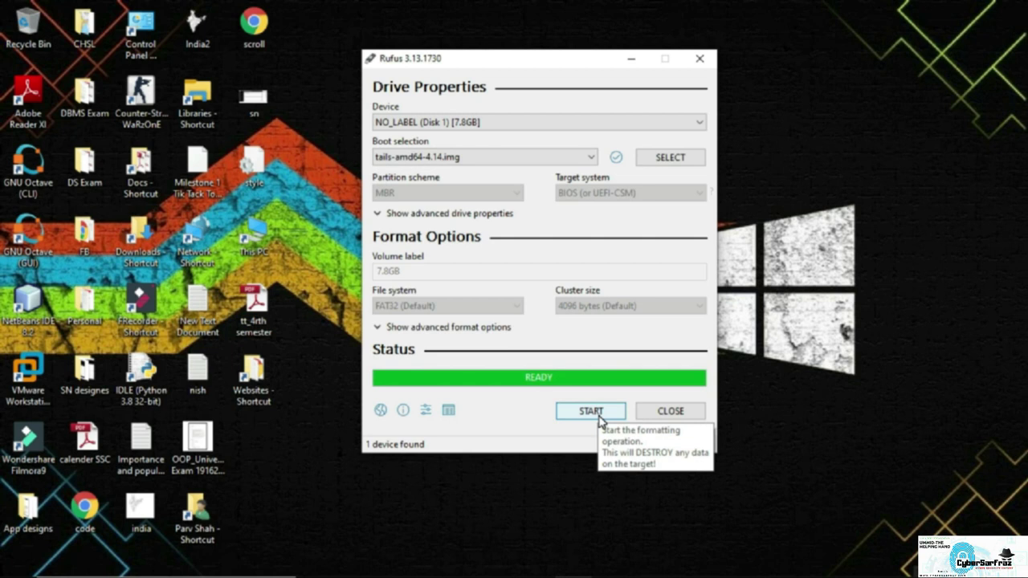
pyautogui.click(653, 419)
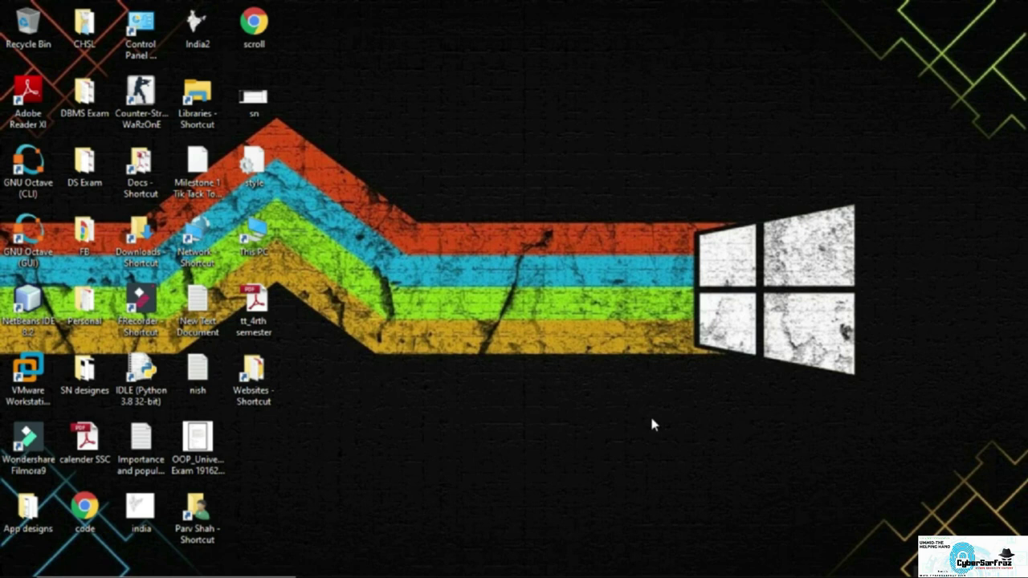
pyautogui.doubleClick(271, 230)
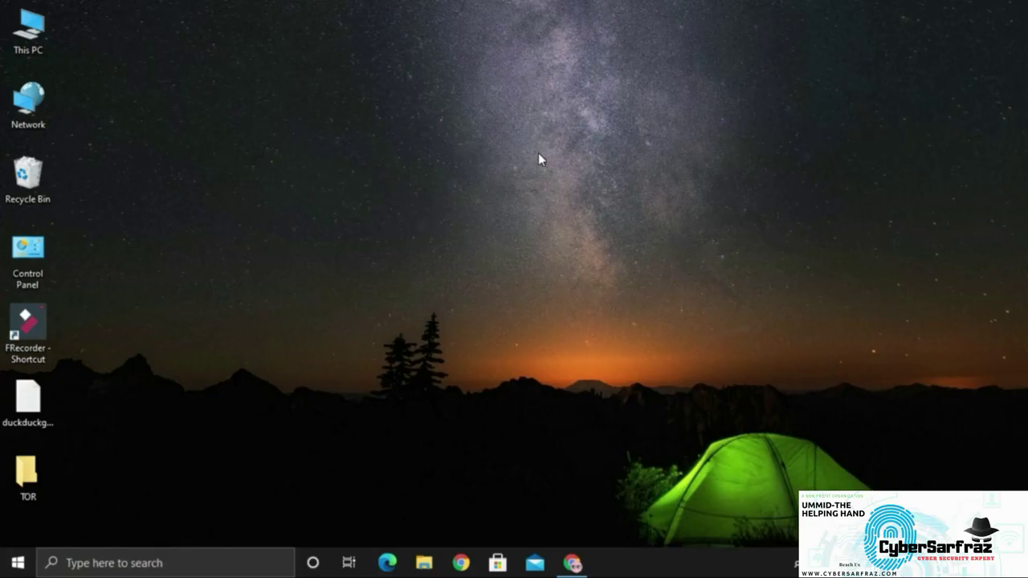
# Refresh the desktop, then search 'tor' in Chrome and open torproject.org
pyautogui.rightClick(539, 155)
pyautogui.click(579, 197)
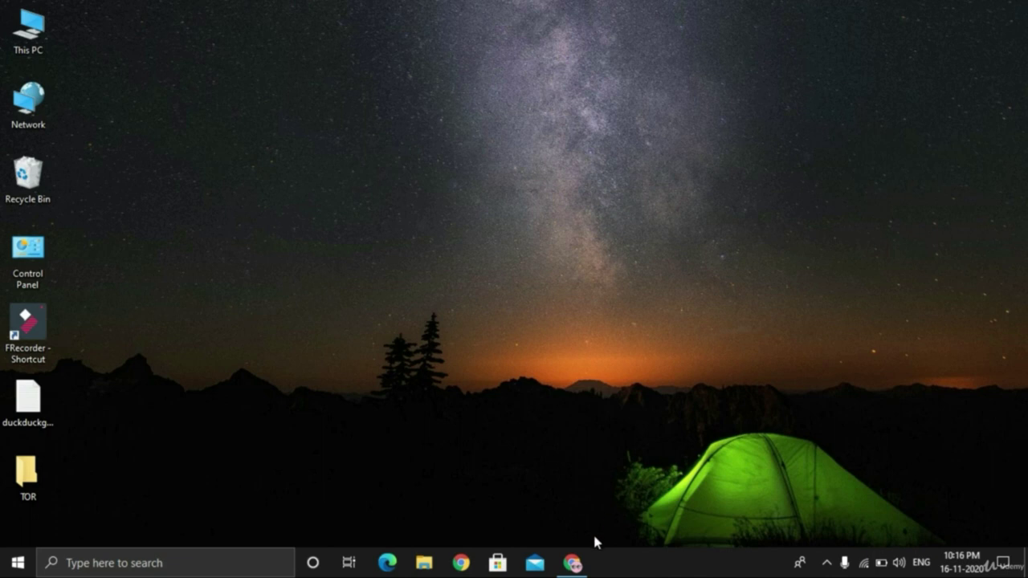
pyautogui.click(572, 562)
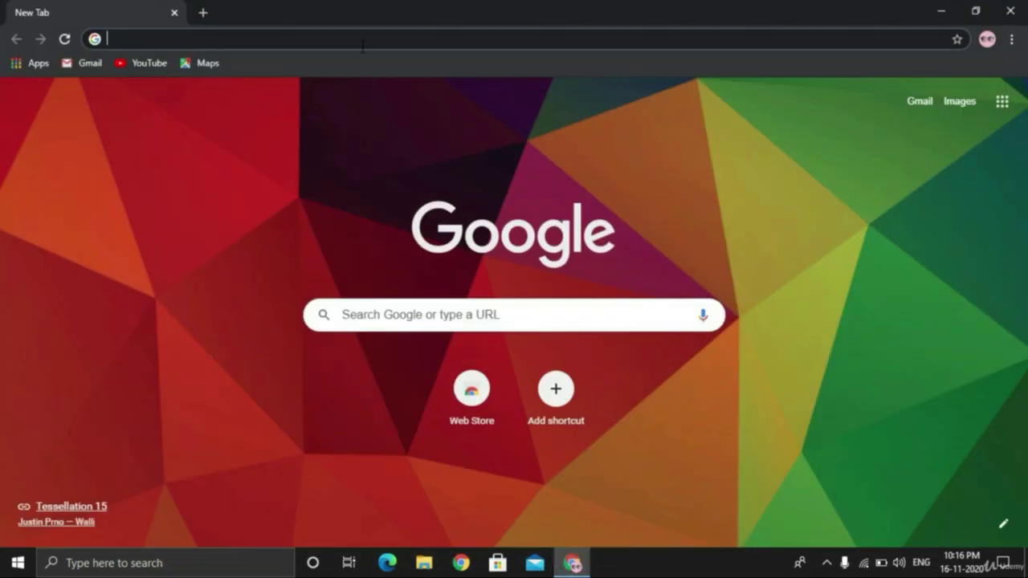
pyautogui.write('tor')
pyautogui.press('Return')
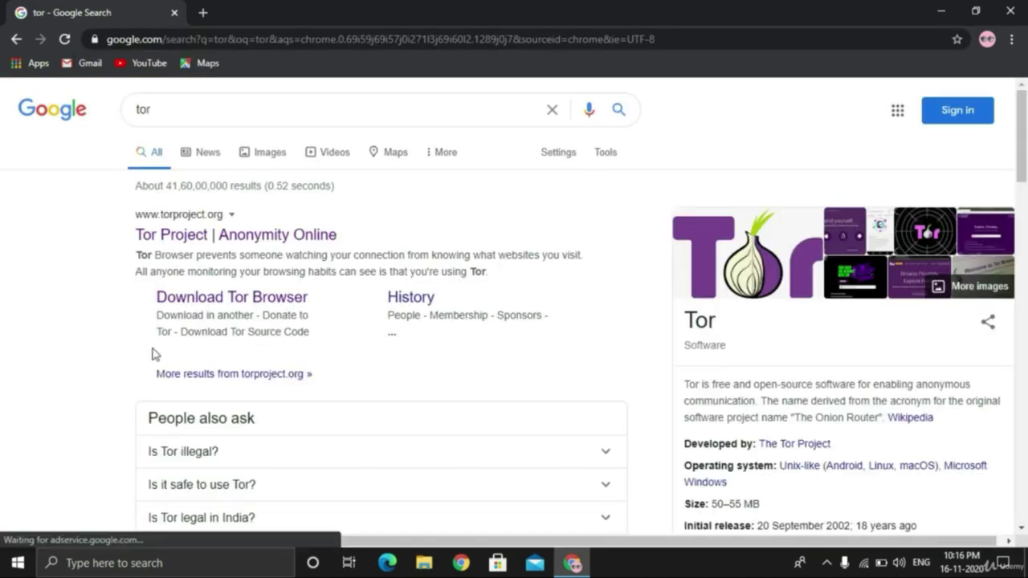
pyautogui.click(273, 237)
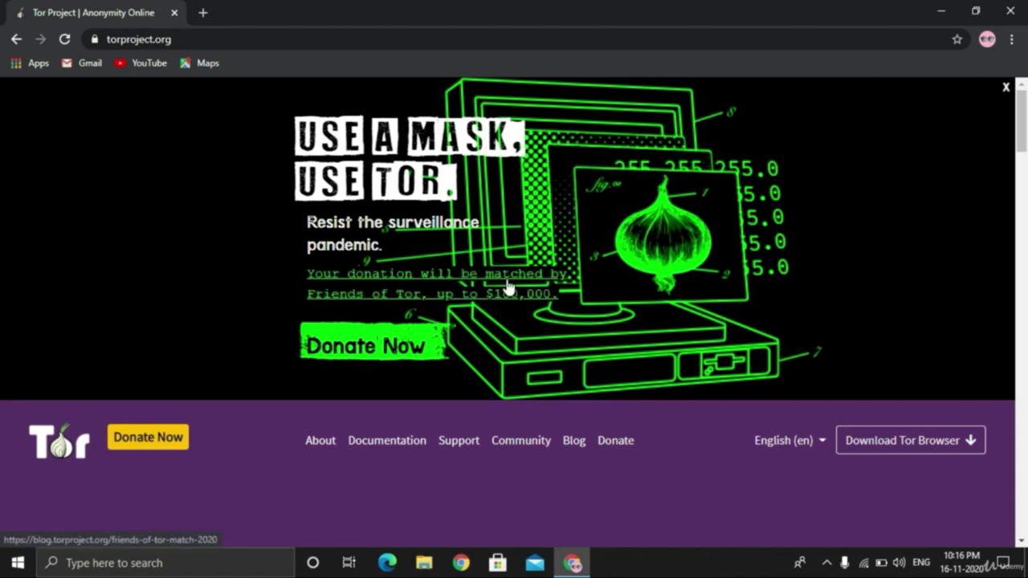
# Go to the Tor Browser download page on torproject.org and scroll through it
pyautogui.scroll(-7, 4, 176)
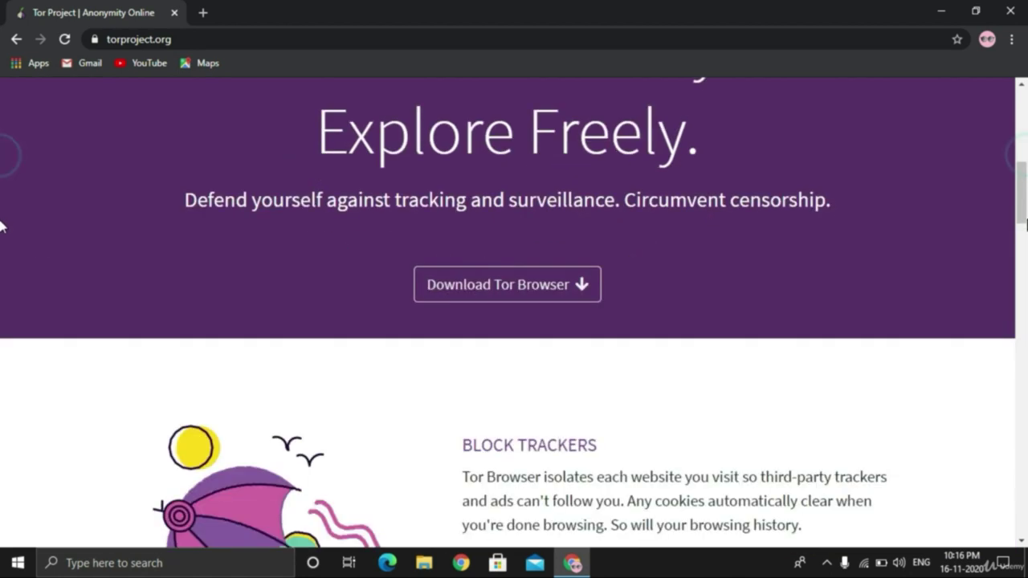
pyautogui.click(546, 285)
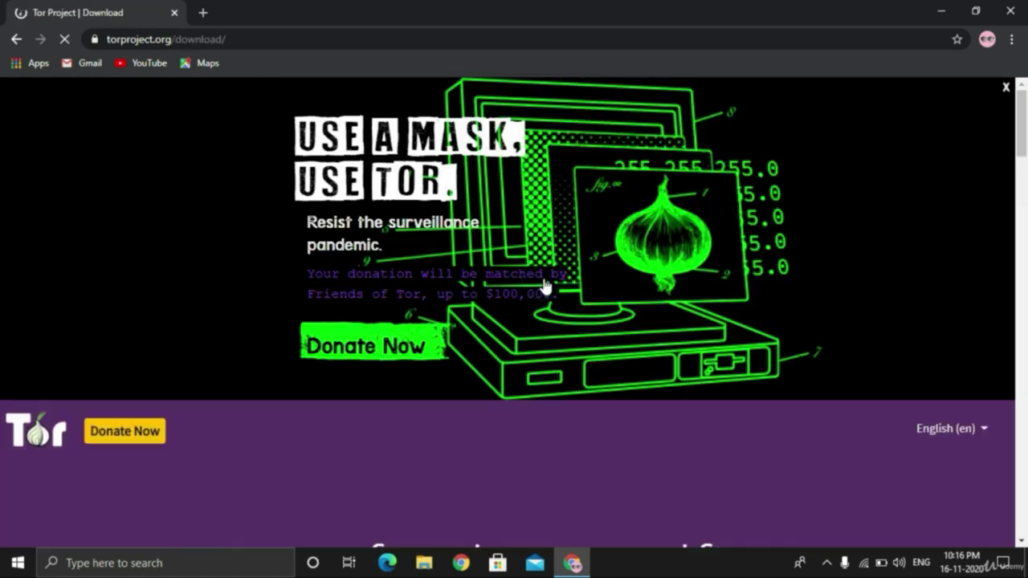
pyautogui.scroll(-6, 2, 160)
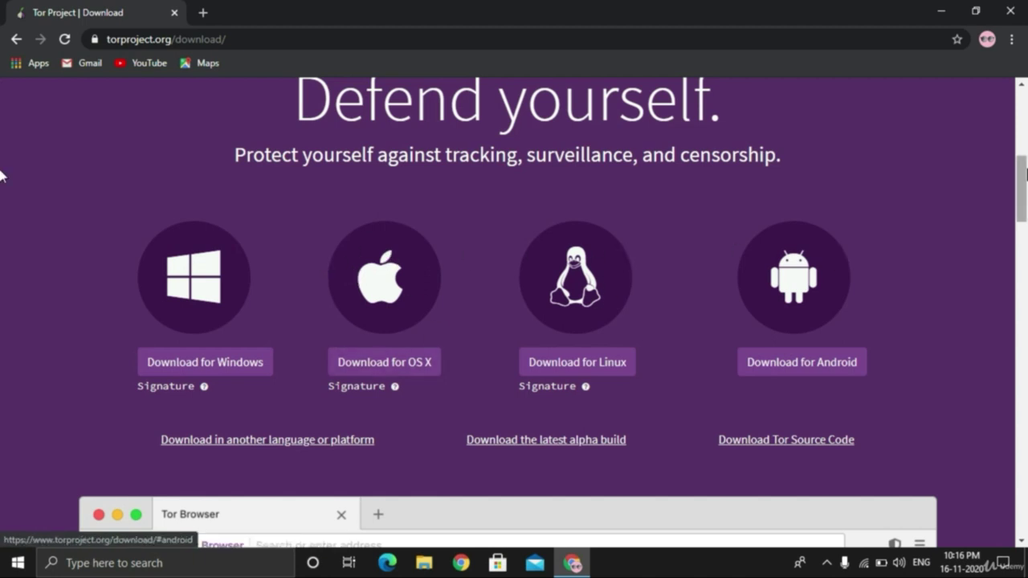
pyautogui.scroll(-4, 1, 209)
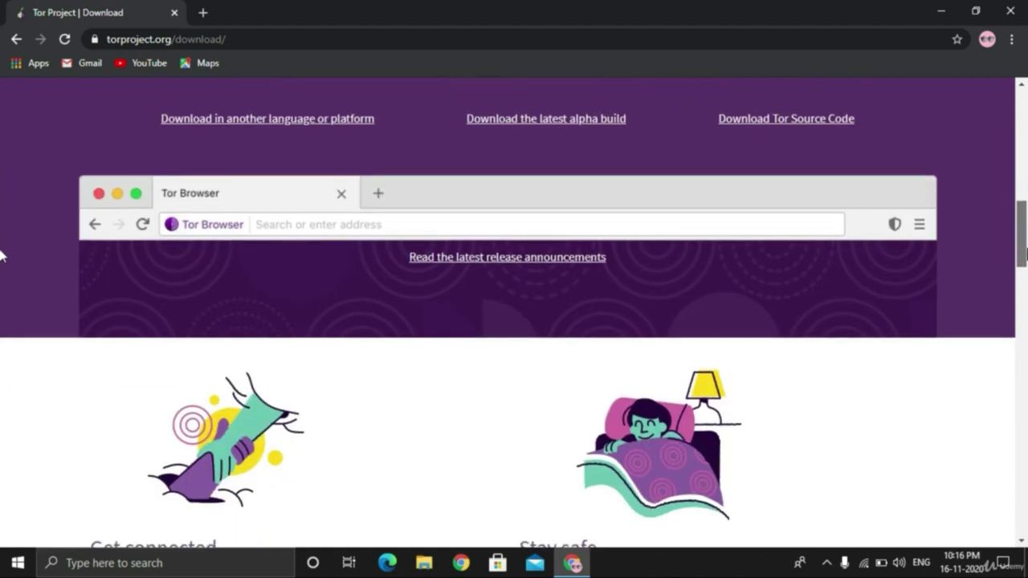
pyautogui.scroll(-4, 2, 289)
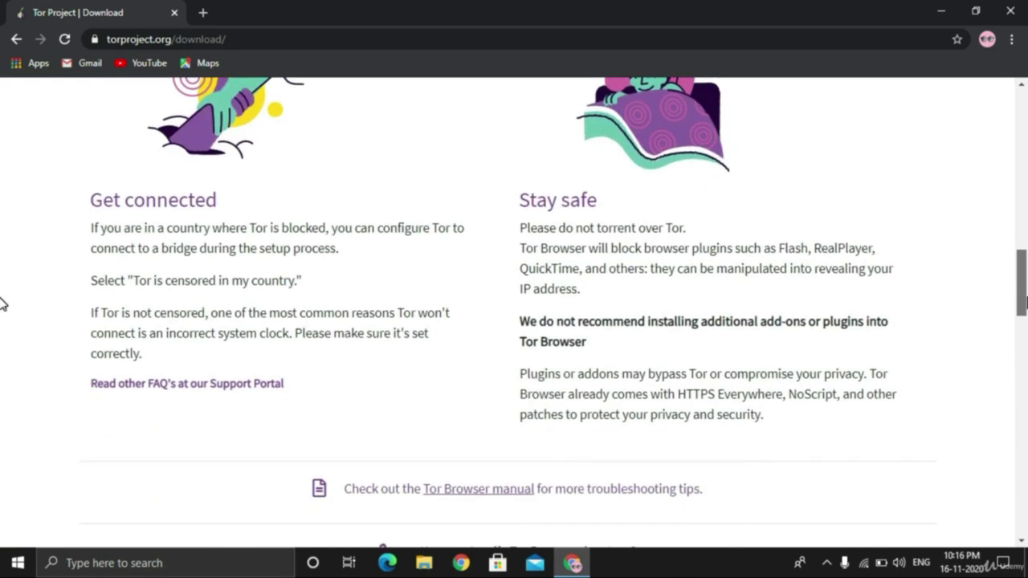
pyautogui.scroll(-12, 1, 304)
pyautogui.scroll(-1, 1, 449)
pyautogui.scroll(2, 1, 445)
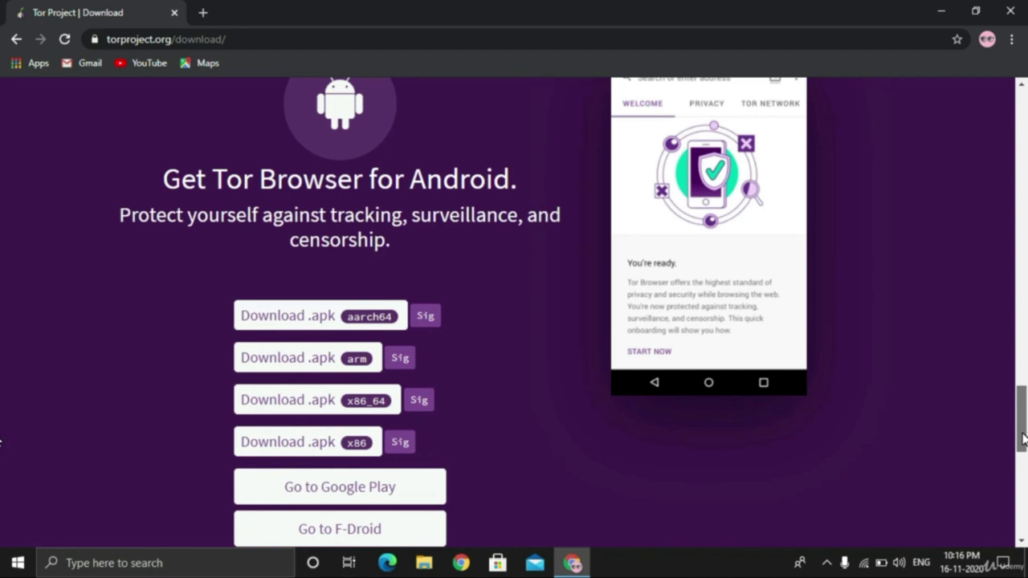
pyautogui.moveTo(1023, 438); pyautogui.dragTo(979, 211)
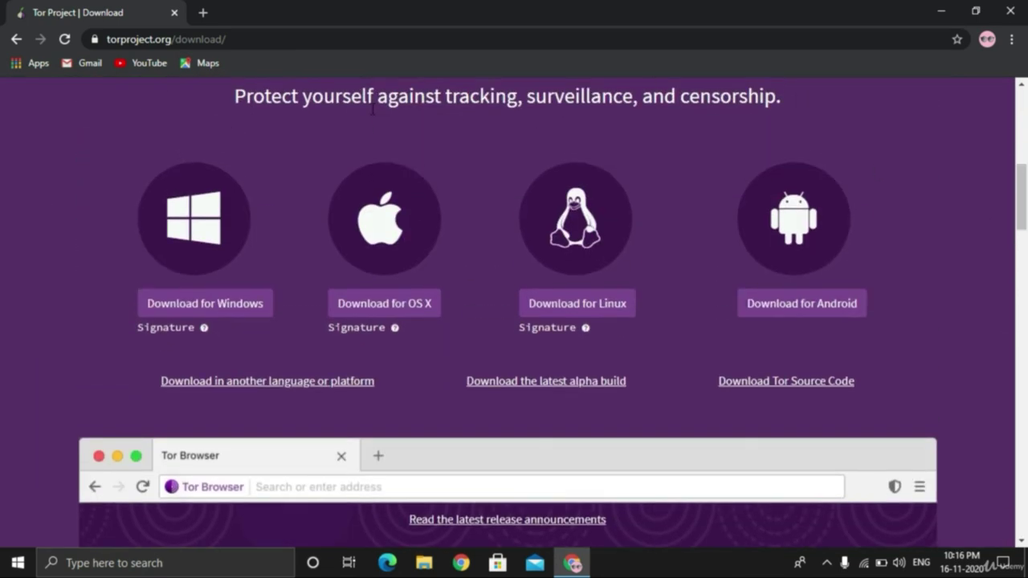
# Download the 69.7 MB Tor Browser 10.0.4 installer for Windows
pyautogui.click(179, 320)
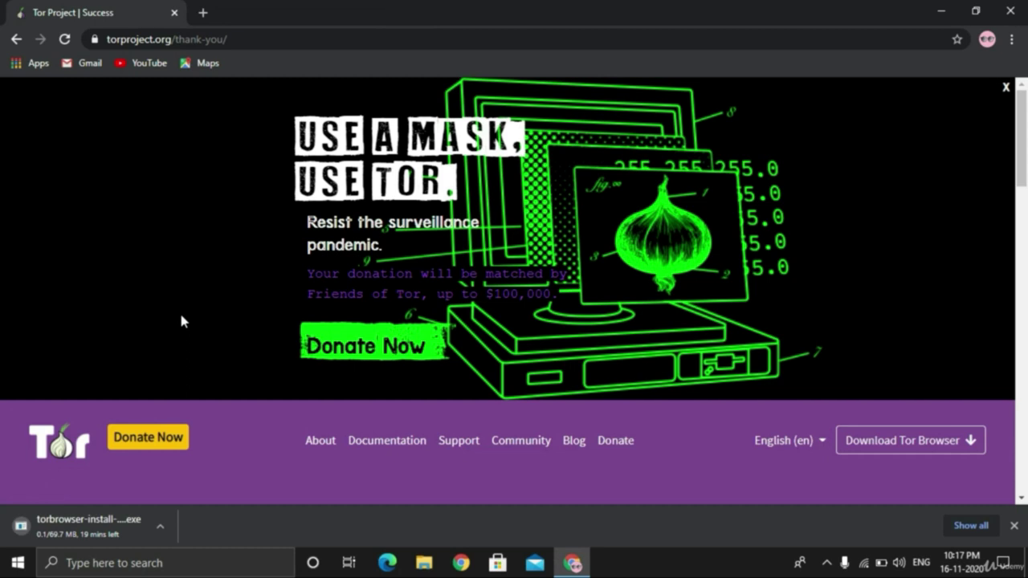
pyautogui.scroll(-7, 1023, 275)
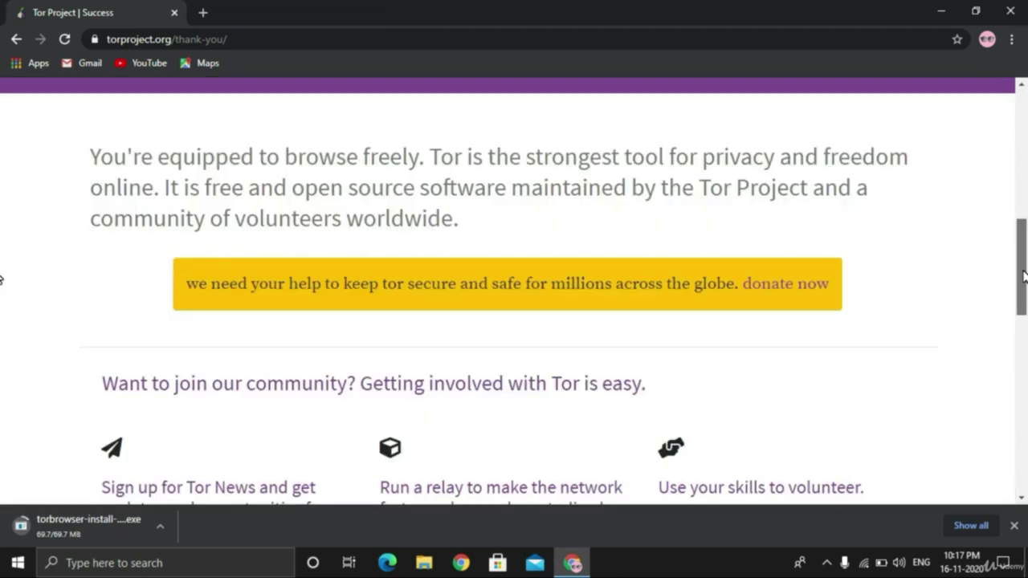
pyautogui.moveTo(1023, 276); pyautogui.dragTo(1023, 348)
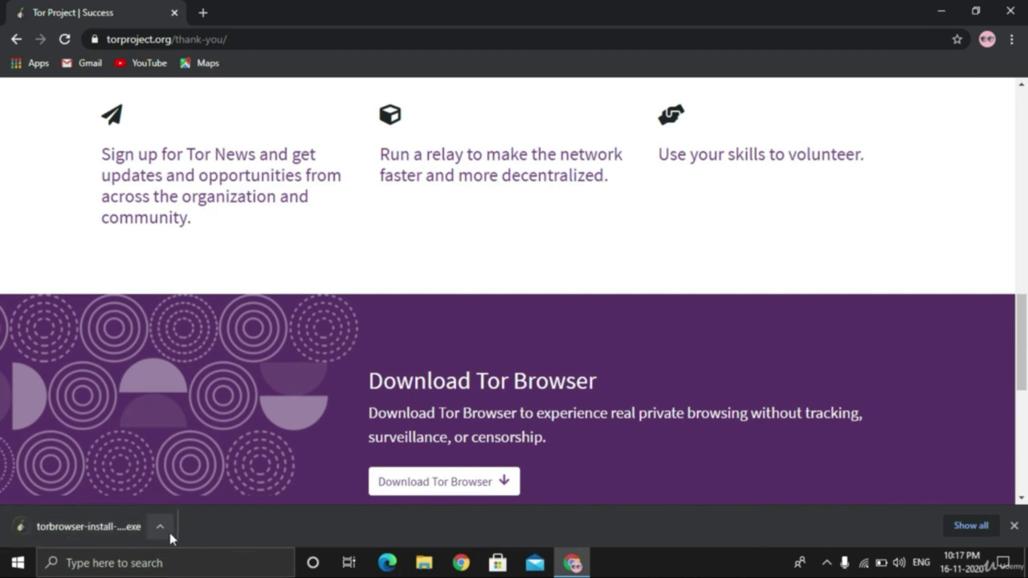
pyautogui.click(938, 12)
# Copy the torbrowser-install file from This PC > Downloads
pyautogui.doubleClick(23, 51)
pyautogui.click(783, 117)
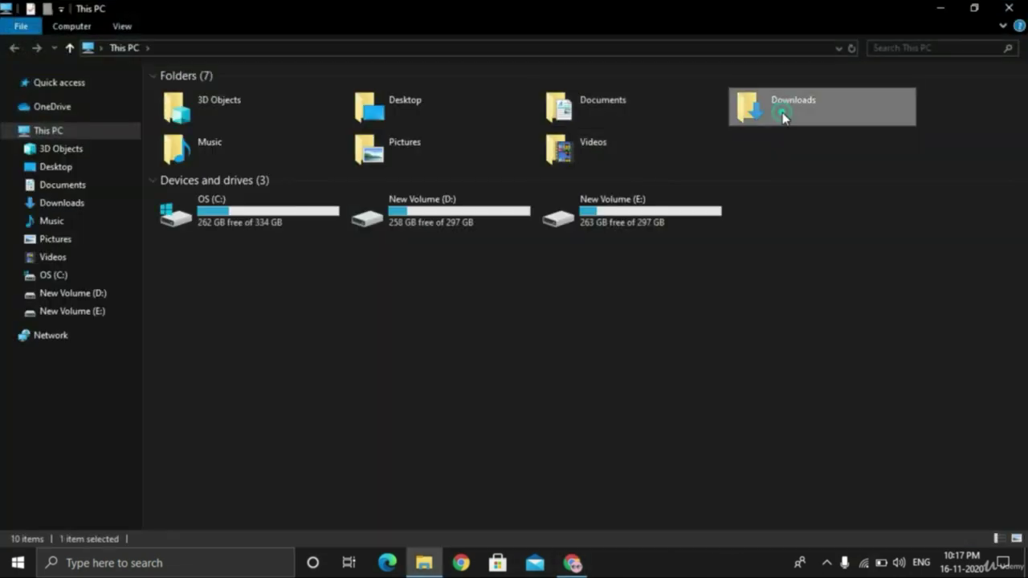
pyautogui.doubleClick(783, 117)
pyautogui.click(341, 114)
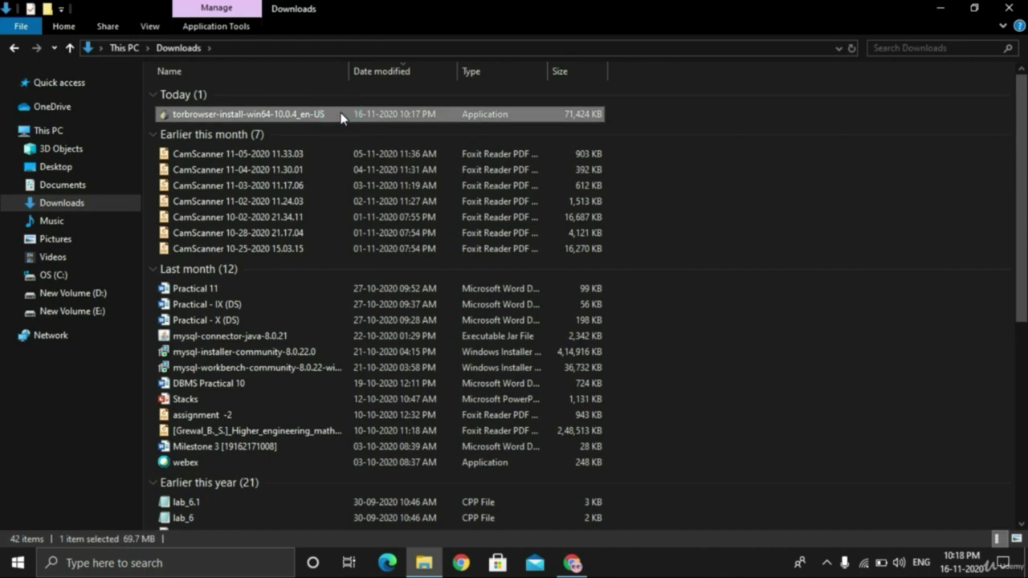
pyautogui.press('super+d')
# Paste the installer into the desktop TOR folder and run it from there
pyautogui.doubleClick(11, 473)
pyautogui.click(305, 298)
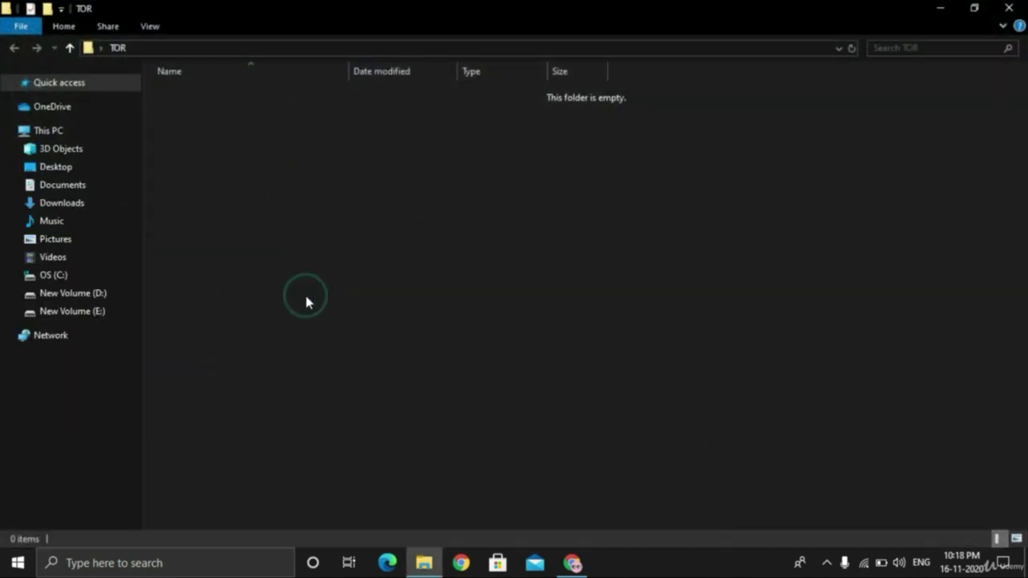
pyautogui.hotkey('ctrl', 'v')
pyautogui.click(306, 295)
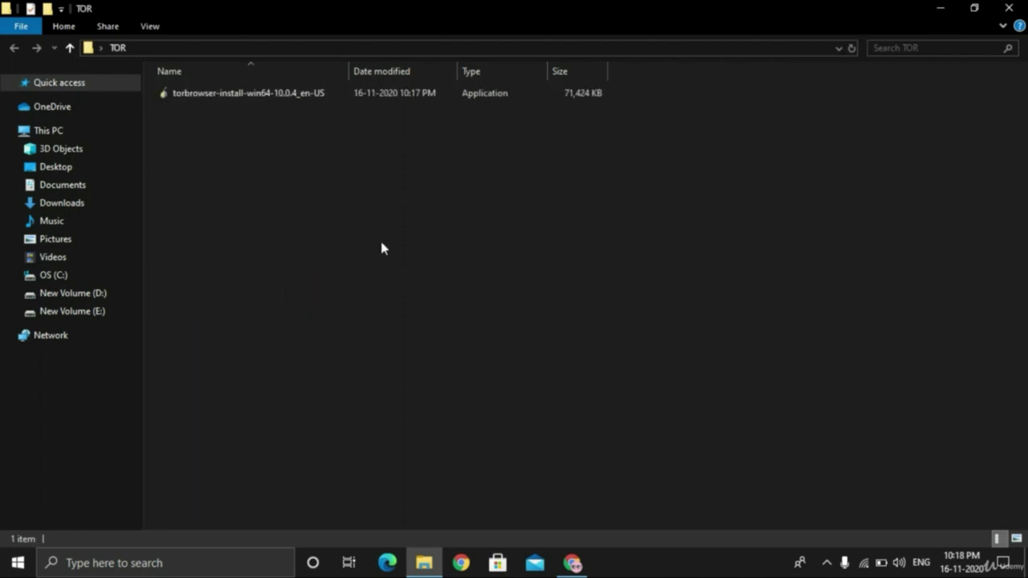
pyautogui.doubleClick(489, 98)
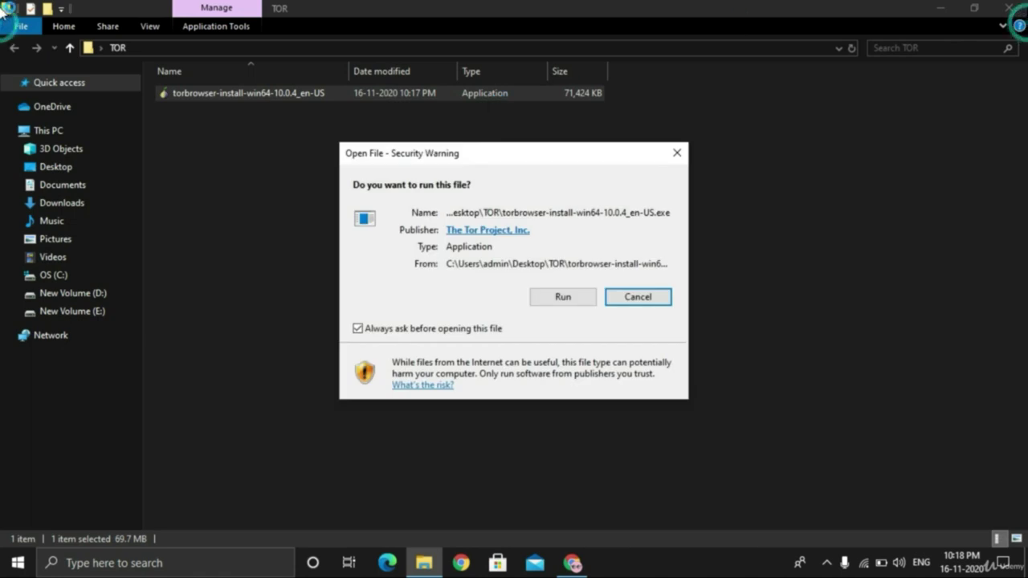
# Install Tor Browser into the desktop folder, unchecking Run Tor Browser before finishing
pyautogui.click(552, 297)
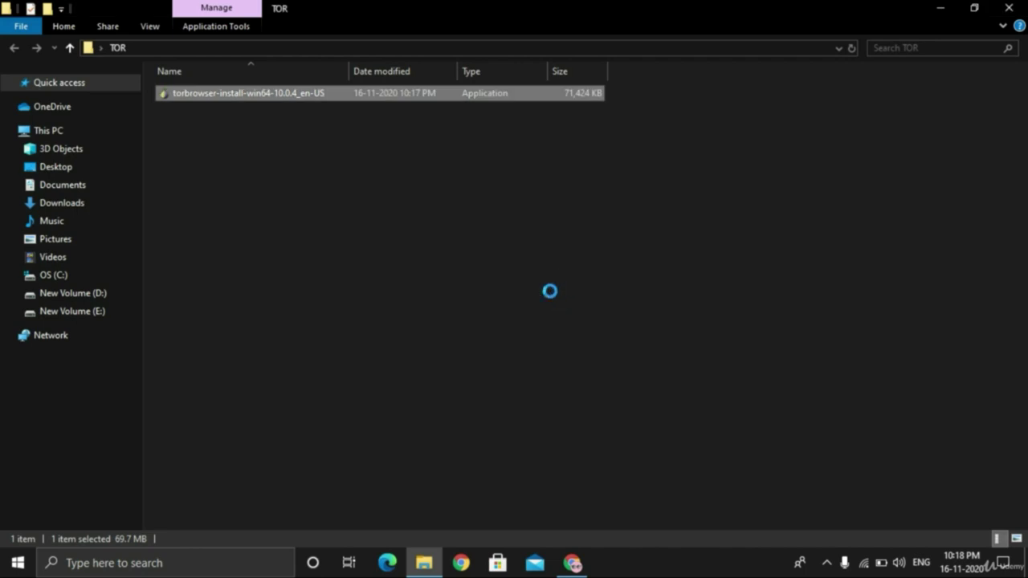
pyautogui.click(520, 318)
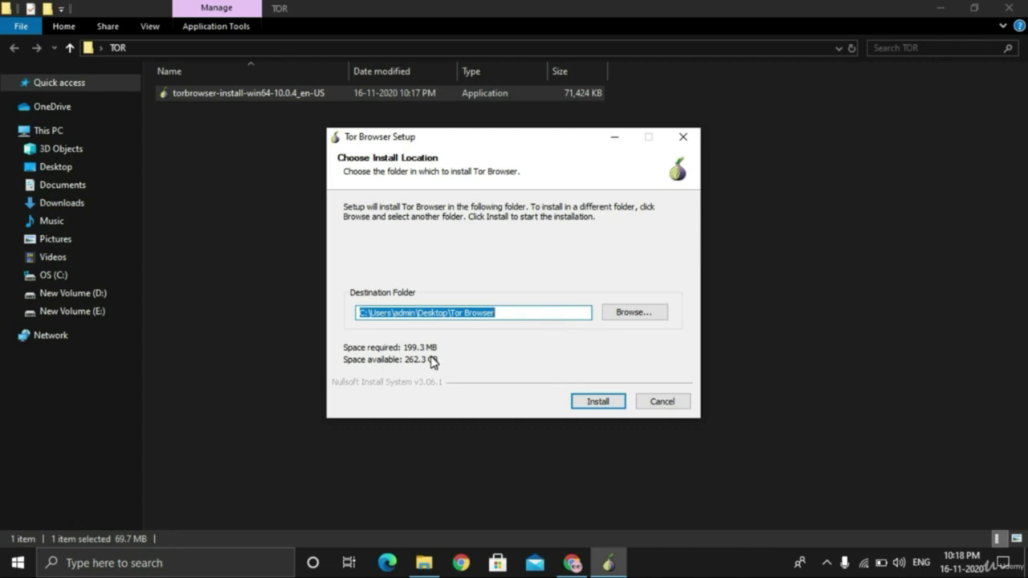
pyautogui.click(590, 406)
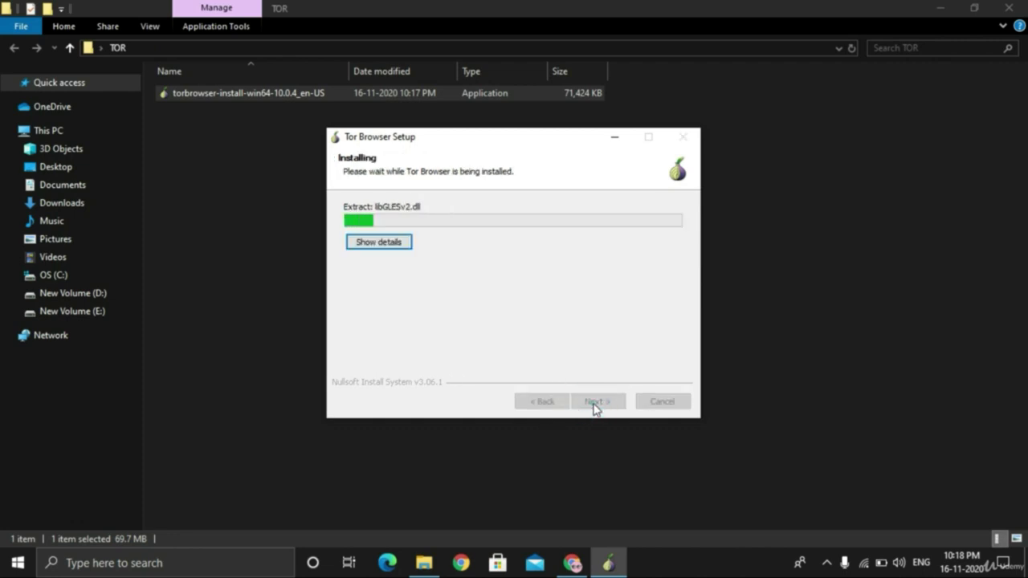
pyautogui.click(1021, 8)
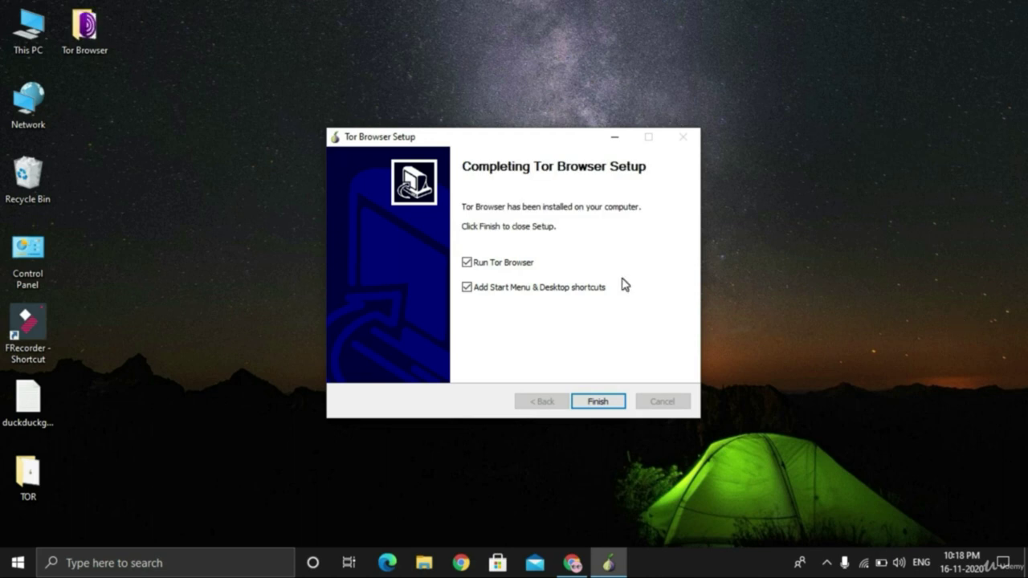
pyautogui.click(516, 265)
pyautogui.click(596, 404)
# Refresh the desktop icons and launch Tor Browser from its Start Tor Browser shortcut
pyautogui.click(590, 186)
pyautogui.rightClick(590, 186)
pyautogui.click(645, 225)
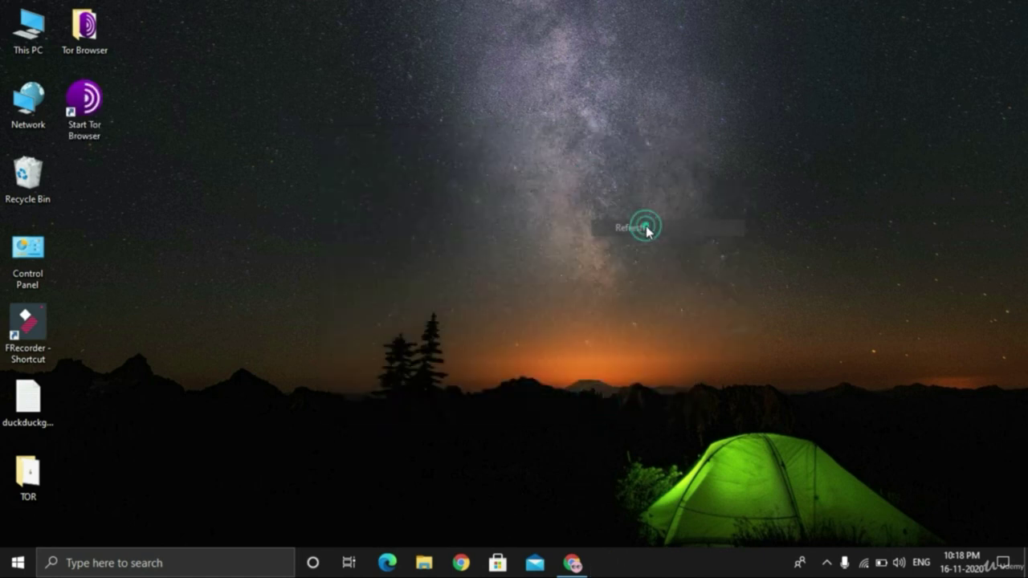
pyautogui.doubleClick(84, 30)
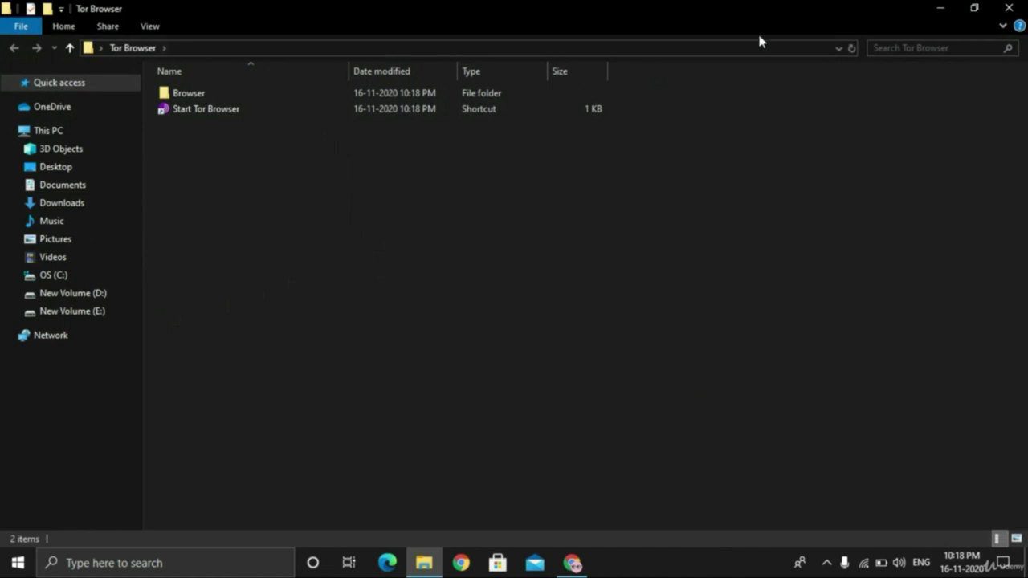
pyautogui.doubleClick(538, 93)
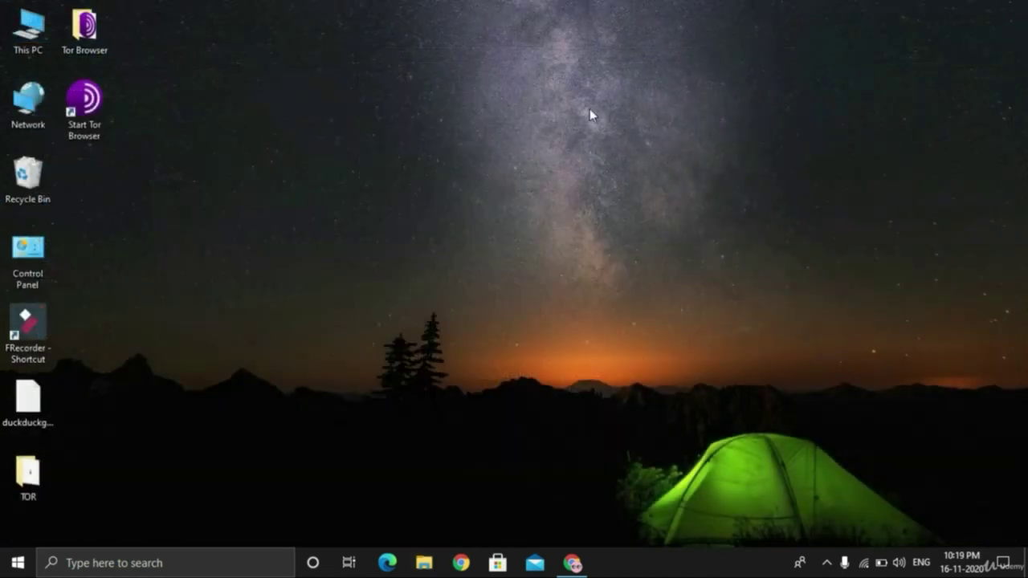
pyautogui.rightClick(590, 109)
pyautogui.click(629, 160)
pyautogui.doubleClick(83, 117)
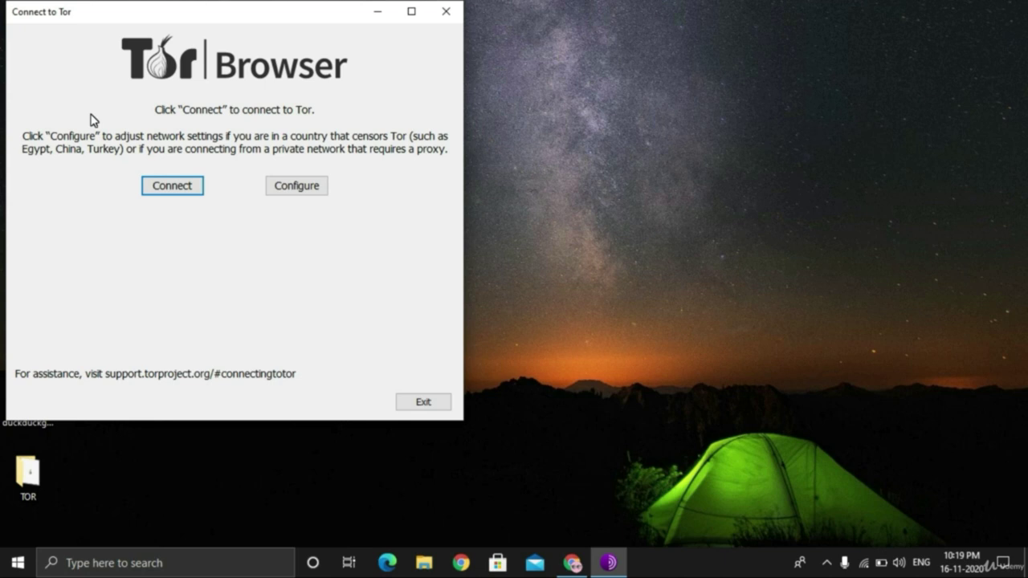
# Press Connect in the Connect to Tor window and wait until the About Tor tab appears
pyautogui.click(179, 188)
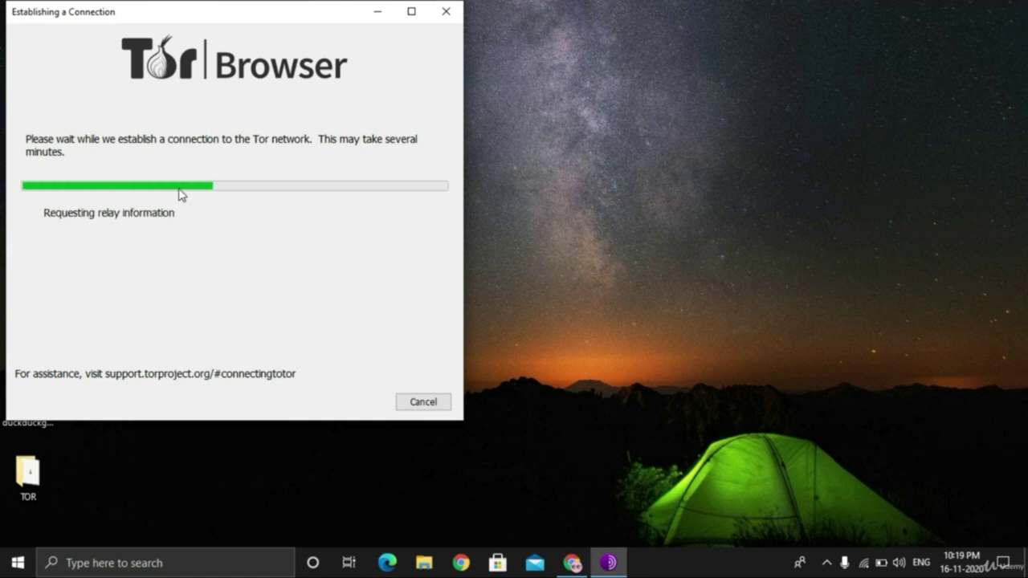
pyautogui.moveTo(268, 11); pyautogui.dragTo(560, 57)
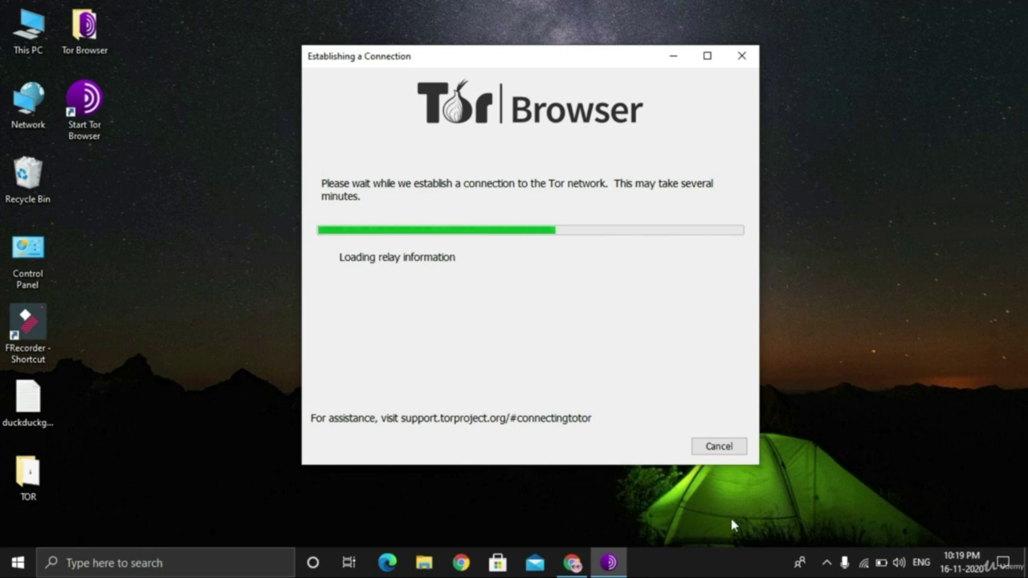
pyautogui.click(571, 563)
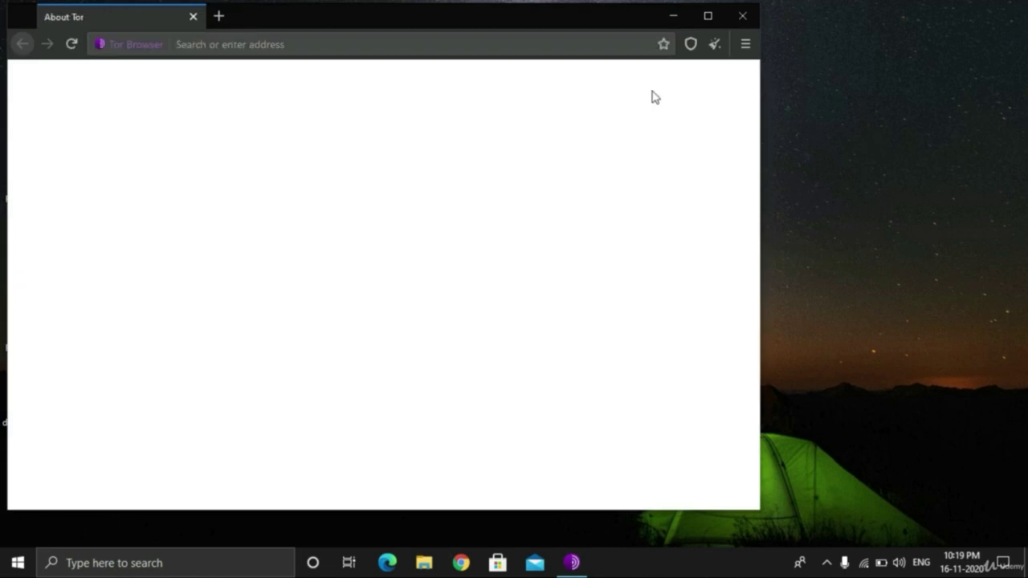
# Center the Tor Browser window, scroll the About Tor page, and bring up the ☰ menu
pyautogui.moveTo(374, 19); pyautogui.dragTo(530, 26)
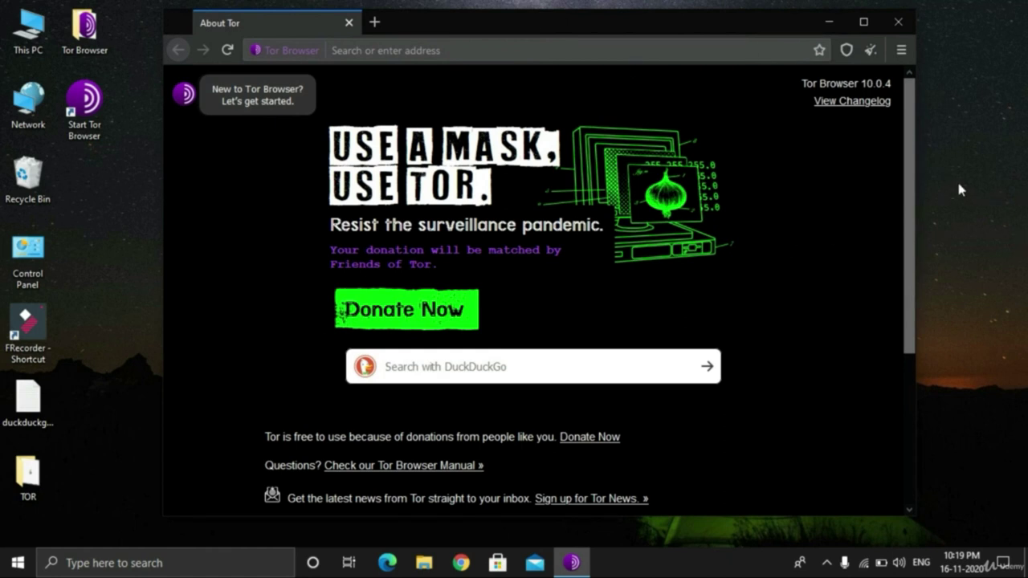
pyautogui.moveTo(908, 155); pyautogui.dragTo(909, 177)
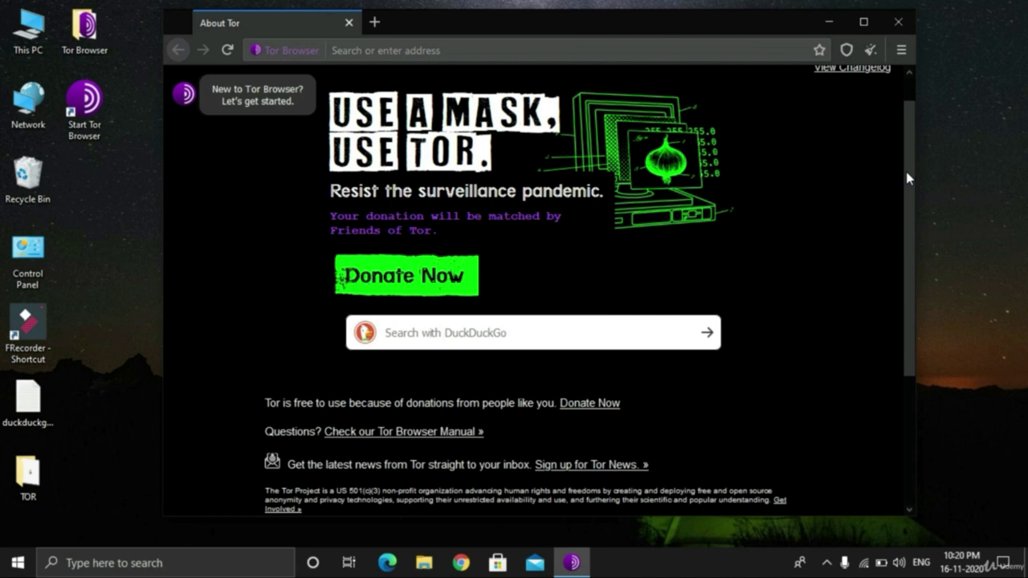
pyautogui.moveTo(908, 177); pyautogui.dragTo(949, 270)
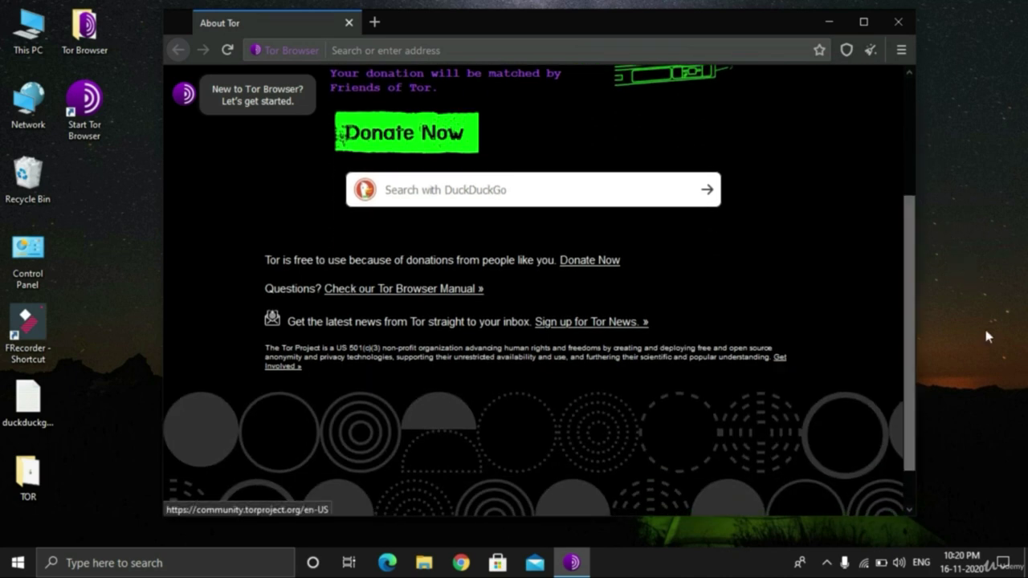
pyautogui.moveTo(909, 293); pyautogui.dragTo(905, 168)
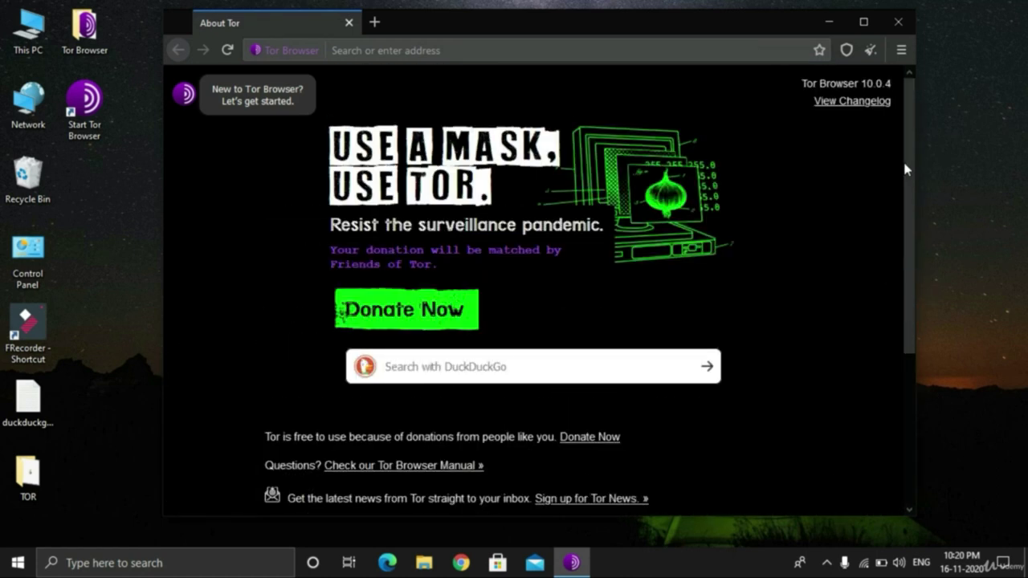
pyautogui.click(901, 50)
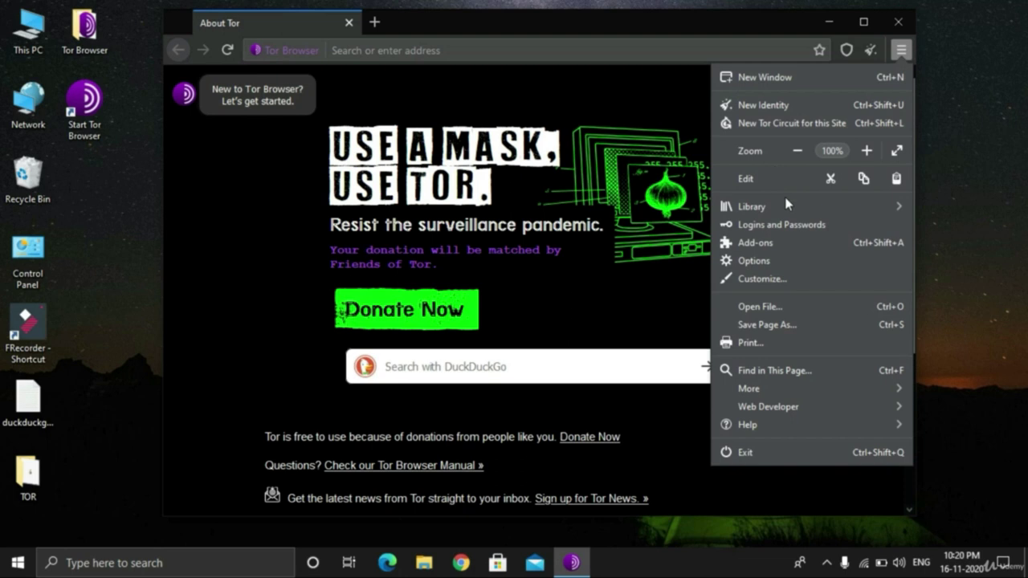
# Check the Add-ons Manager's plugins, then its extensions: HTTPS Everywhere and NoScript
pyautogui.click(797, 242)
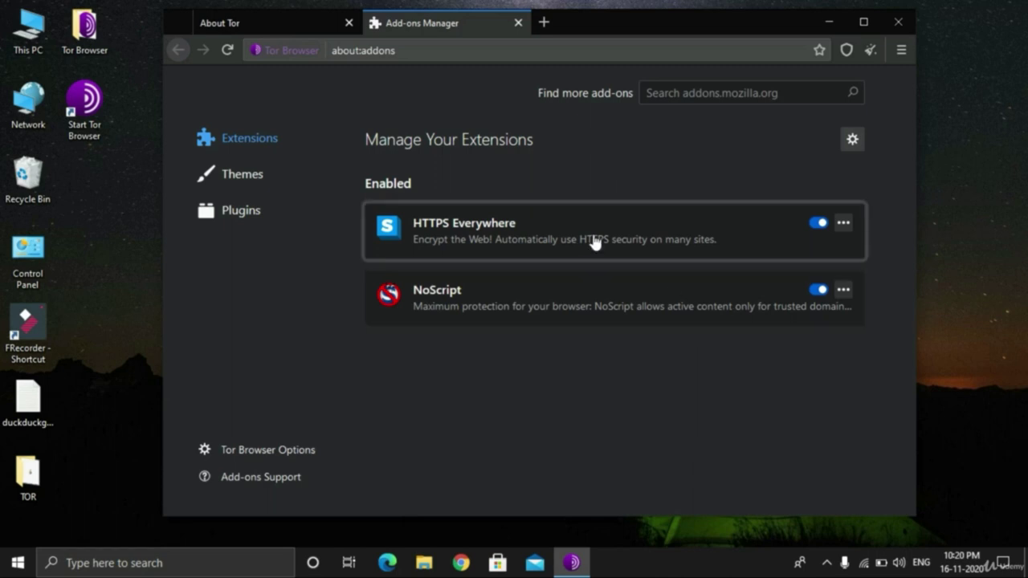
pyautogui.click(272, 229)
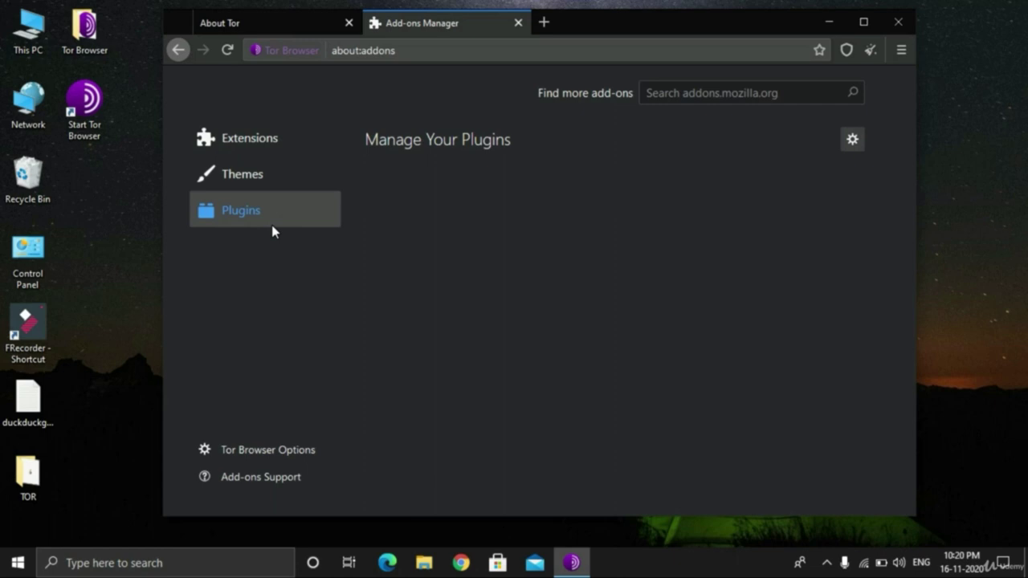
pyautogui.click(273, 146)
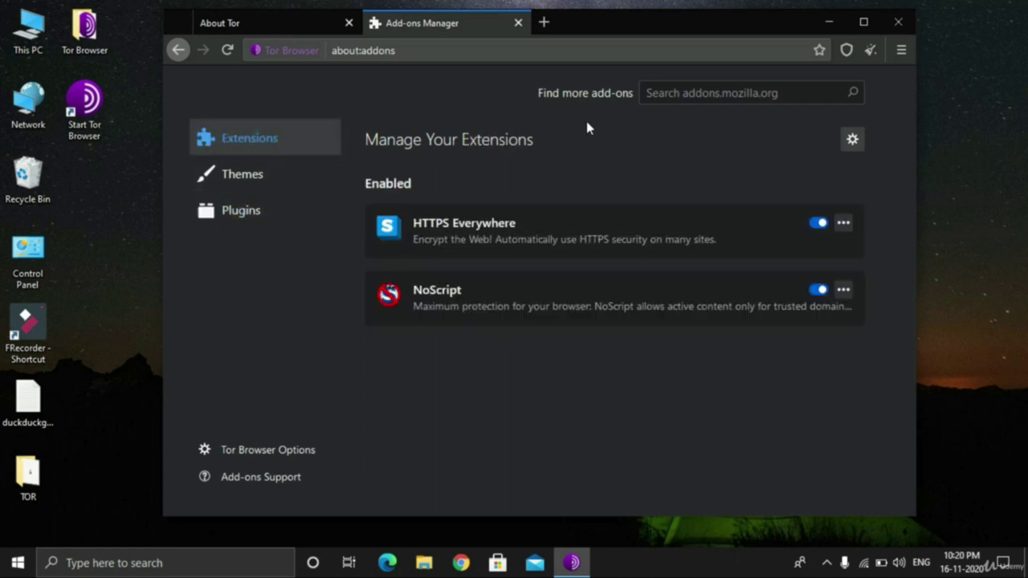
pyautogui.click(901, 50)
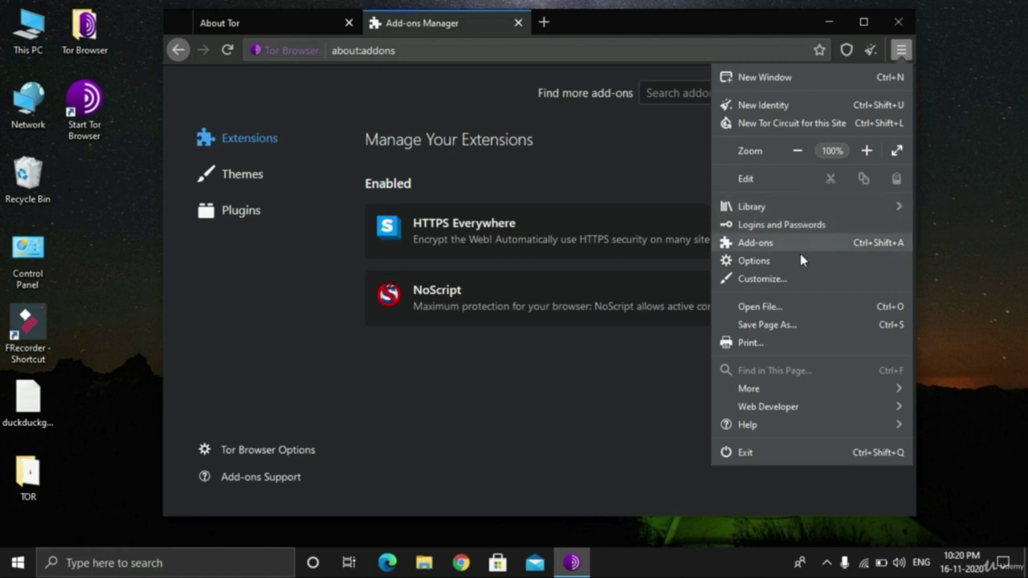
# Open Options and scroll the General page past updates and performance down to Browsing
pyautogui.click(773, 261)
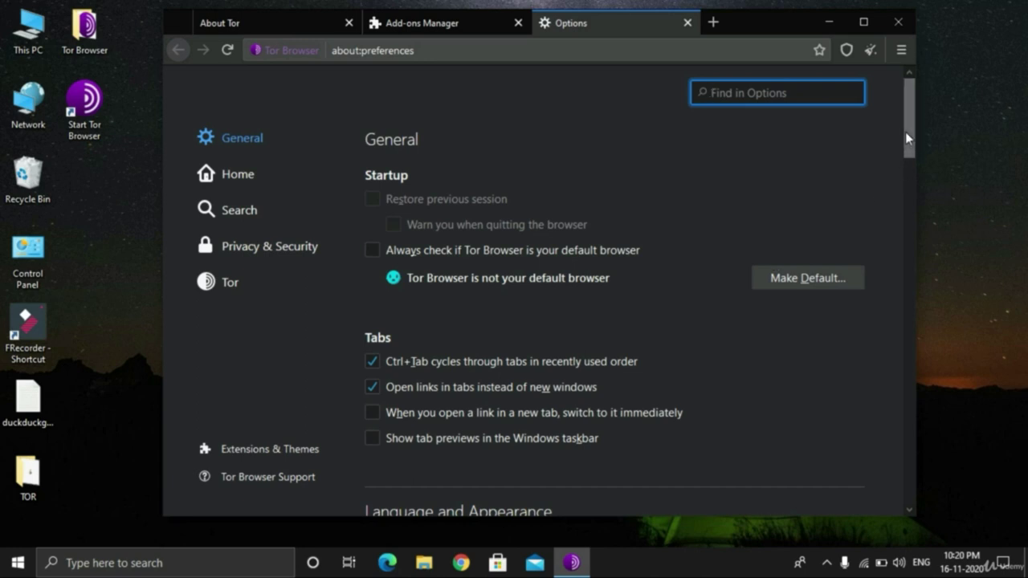
pyautogui.moveTo(905, 132)
pyautogui.mouseDown()
pyautogui.moveTo(914, 161)
pyautogui.moveTo(909, 129)
pyautogui.mouseUp()
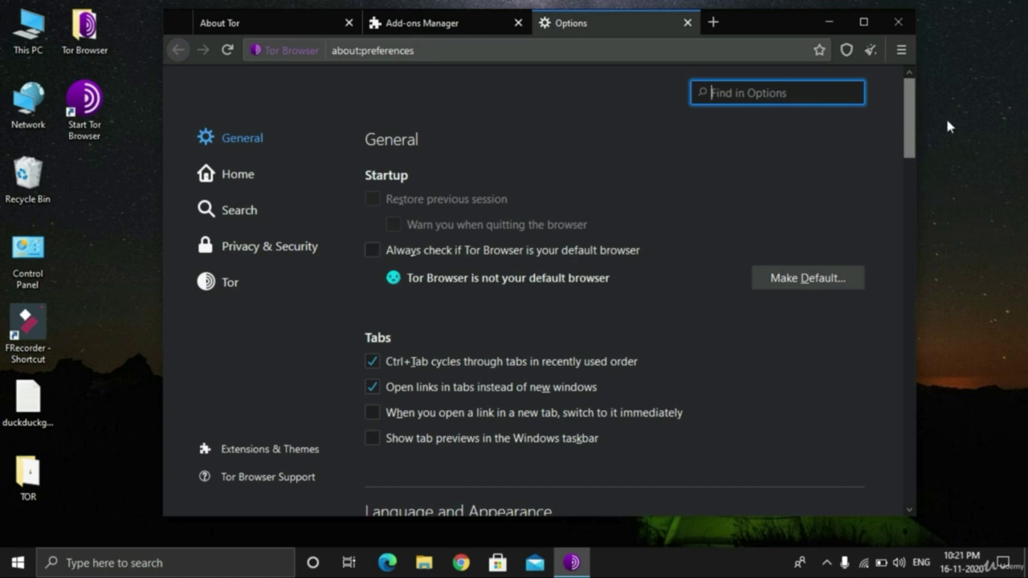
pyautogui.moveTo(911, 120); pyautogui.dragTo(920, 163)
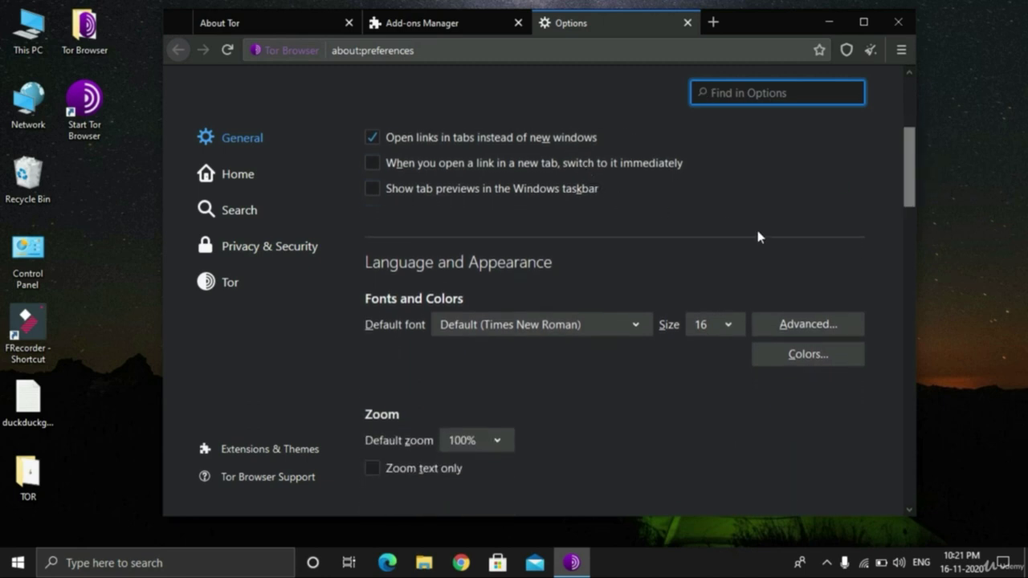
pyautogui.moveTo(908, 171); pyautogui.dragTo(902, 198)
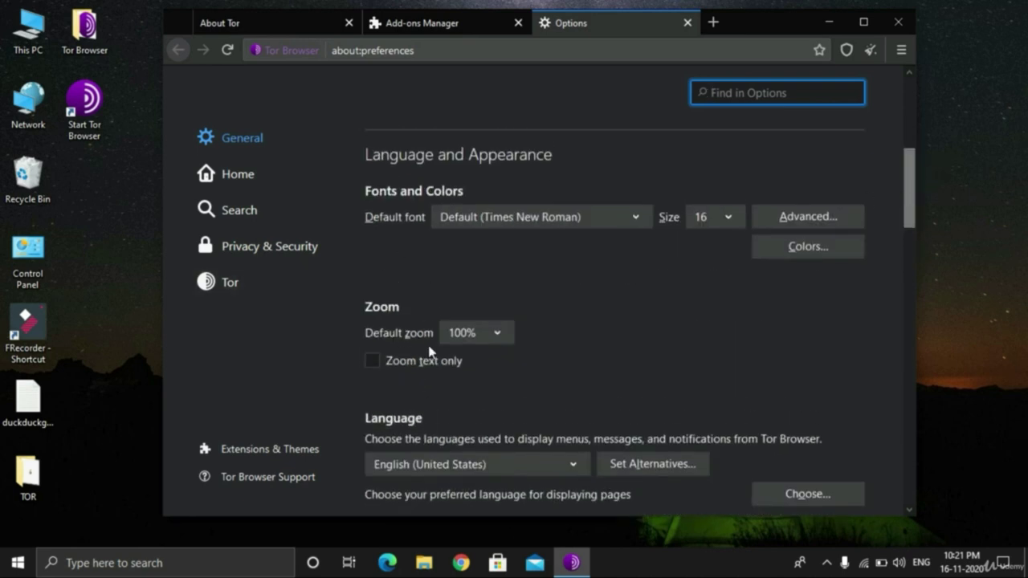
pyautogui.moveTo(904, 208); pyautogui.dragTo(935, 300)
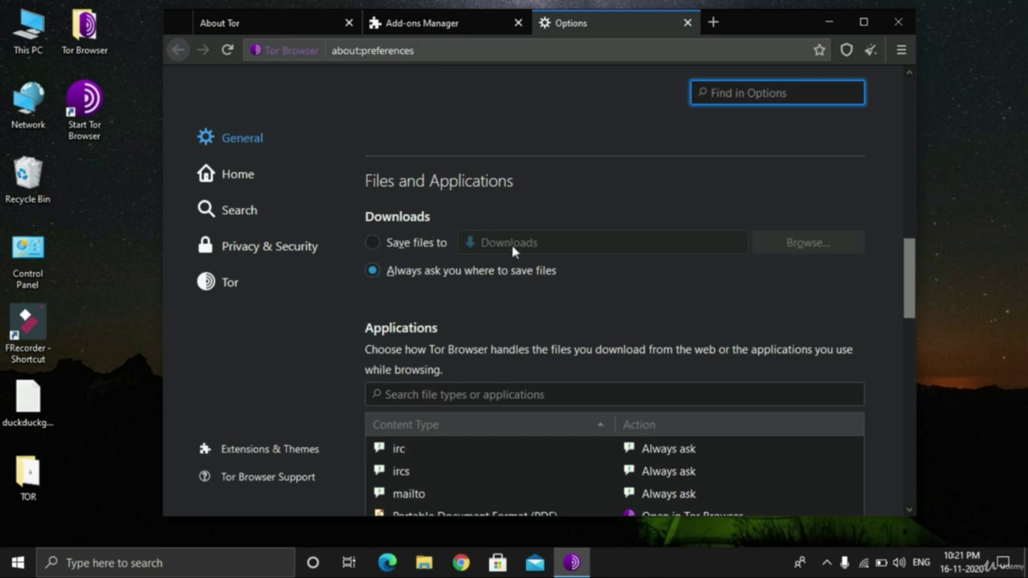
pyautogui.moveTo(906, 255); pyautogui.dragTo(924, 294)
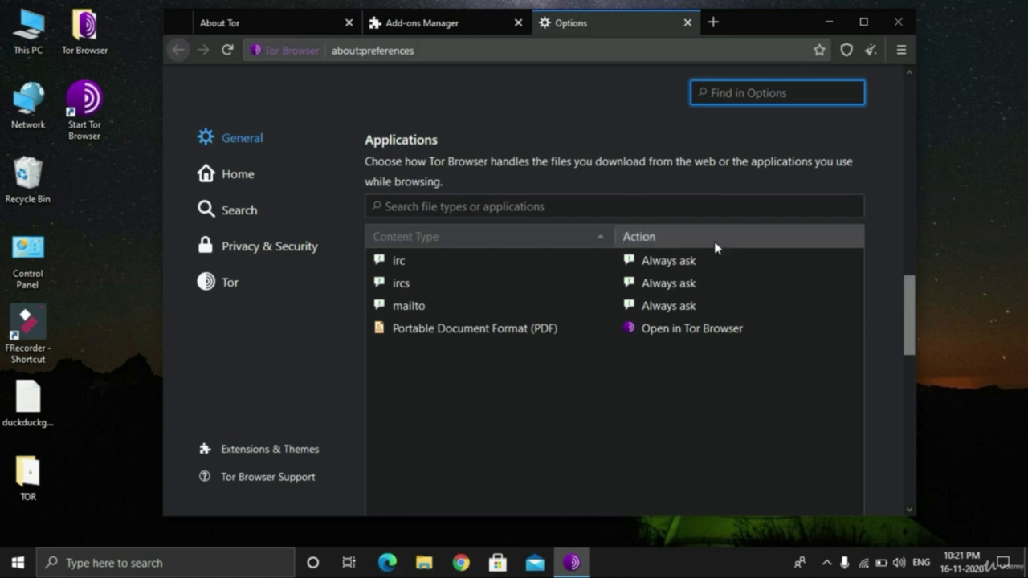
pyautogui.moveTo(907, 289); pyautogui.dragTo(937, 390)
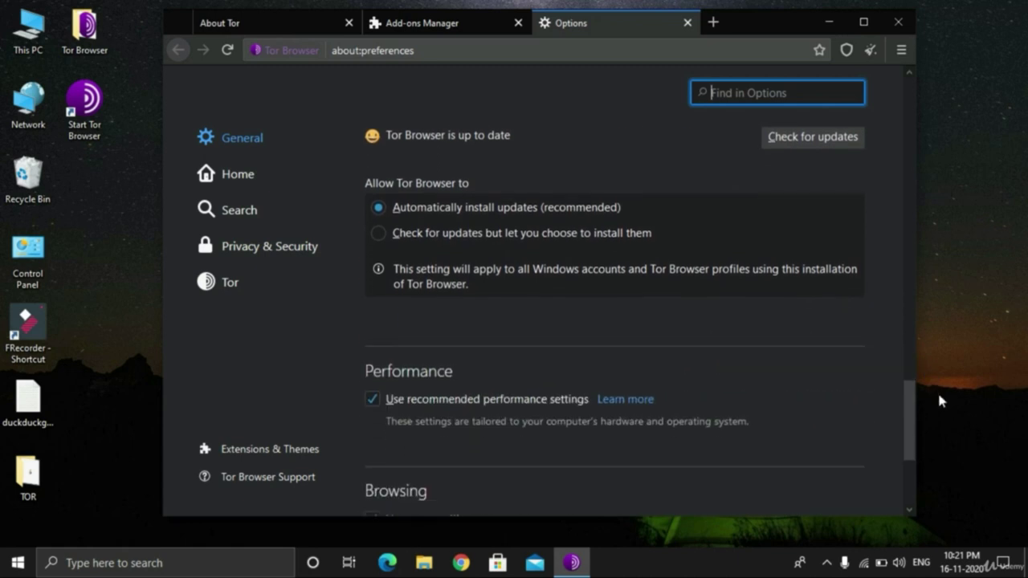
pyautogui.moveTo(938, 391); pyautogui.dragTo(936, 442)
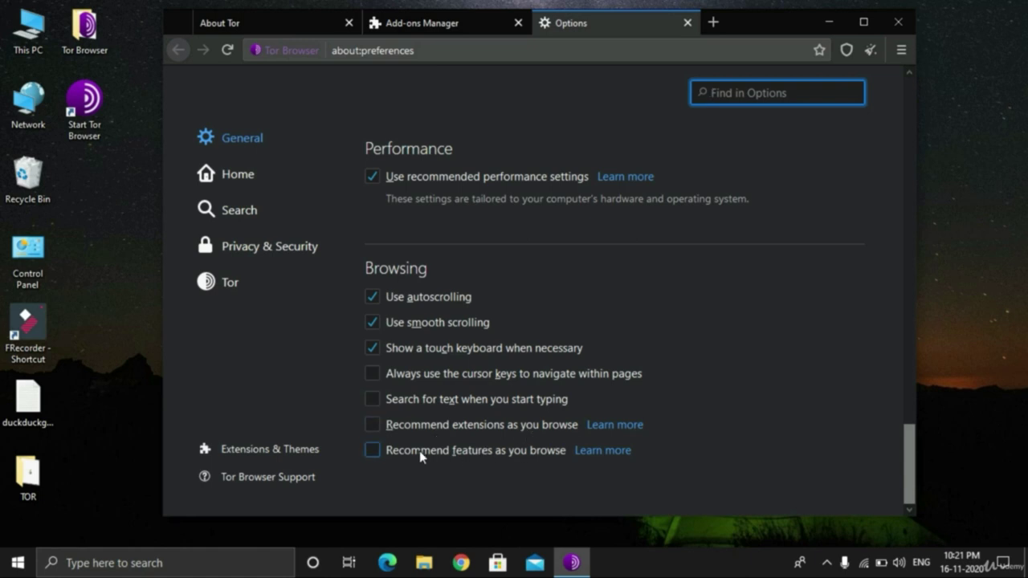
# Review the Home page and new-tab options, leaving both unchanged
pyautogui.click(227, 189)
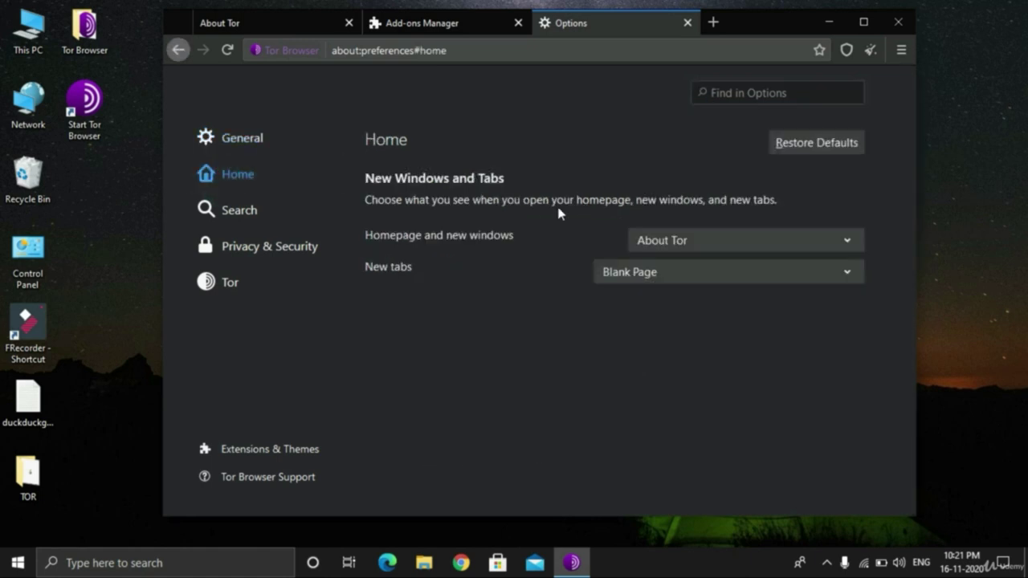
pyautogui.click(714, 243)
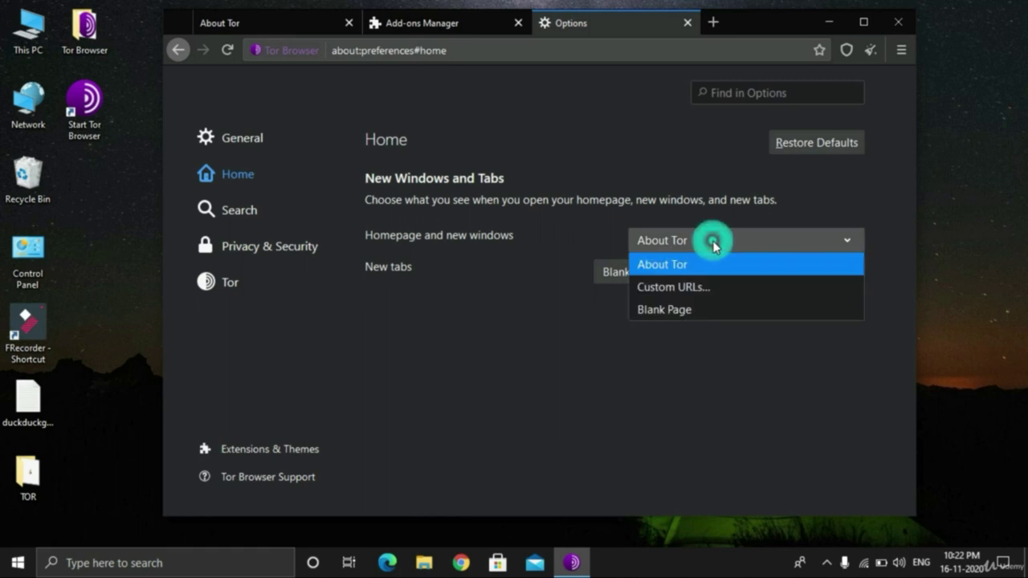
pyautogui.click(604, 365)
pyautogui.click(773, 274)
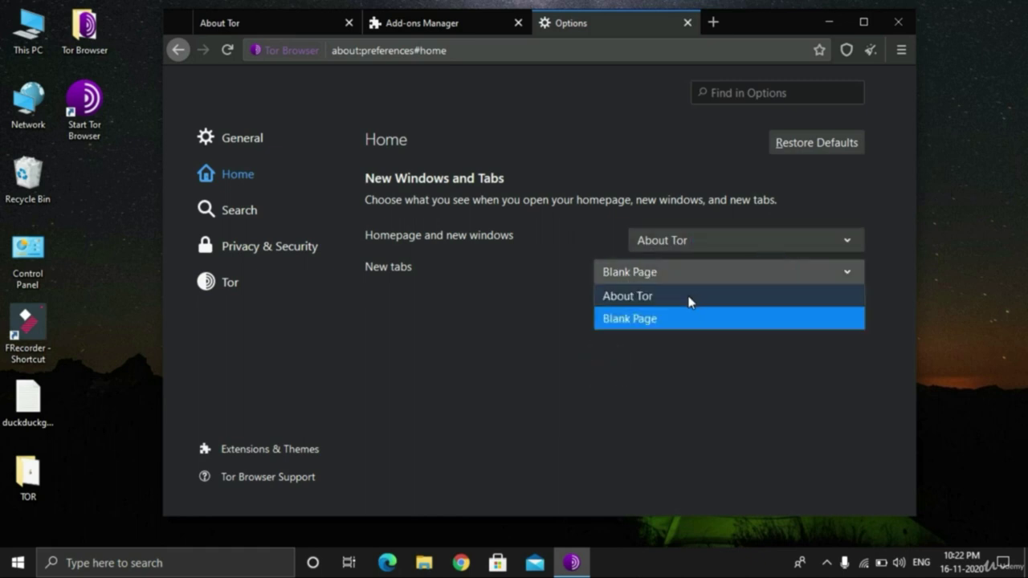
pyautogui.click(537, 313)
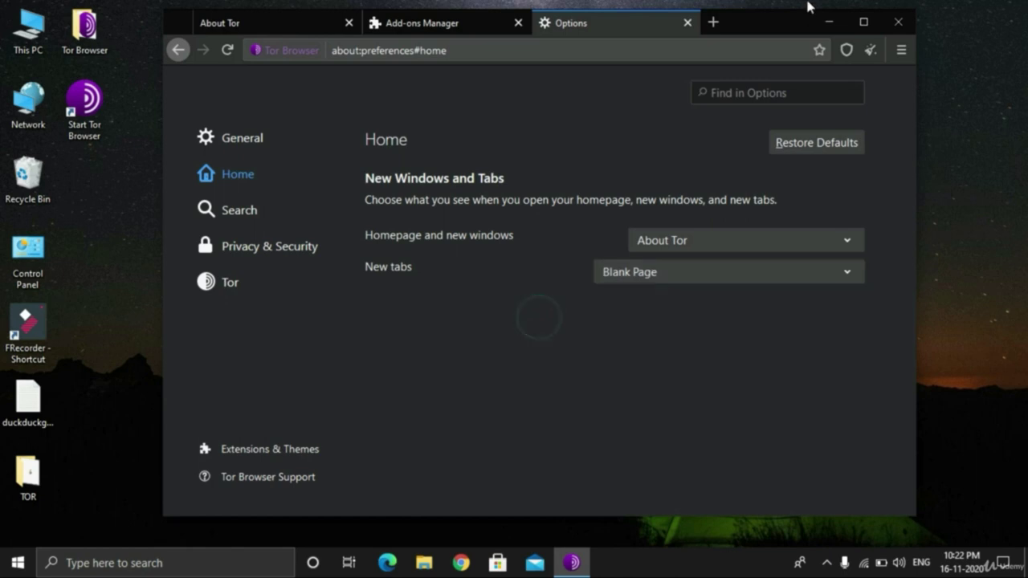
pyautogui.click(713, 23)
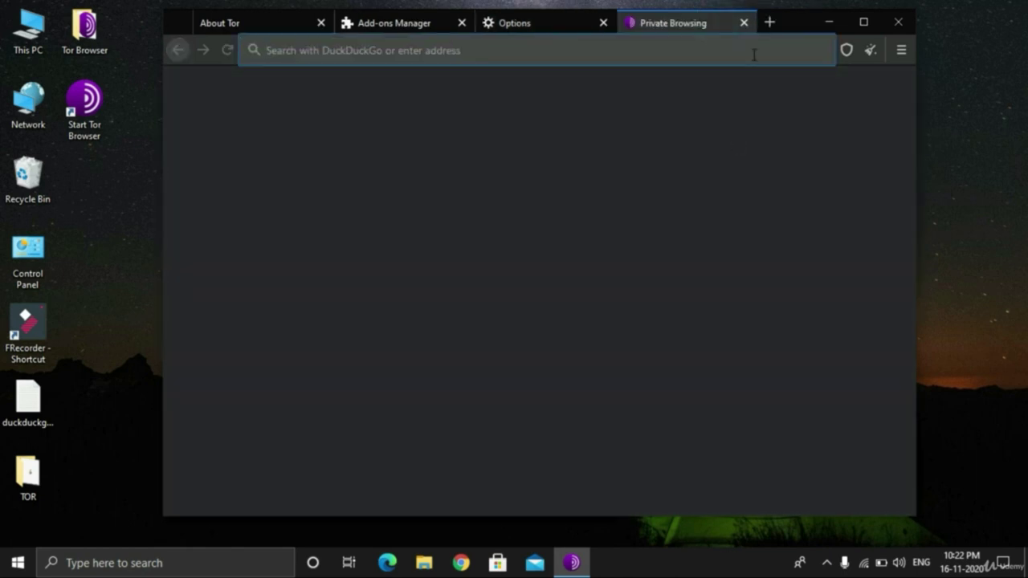
pyautogui.click(743, 23)
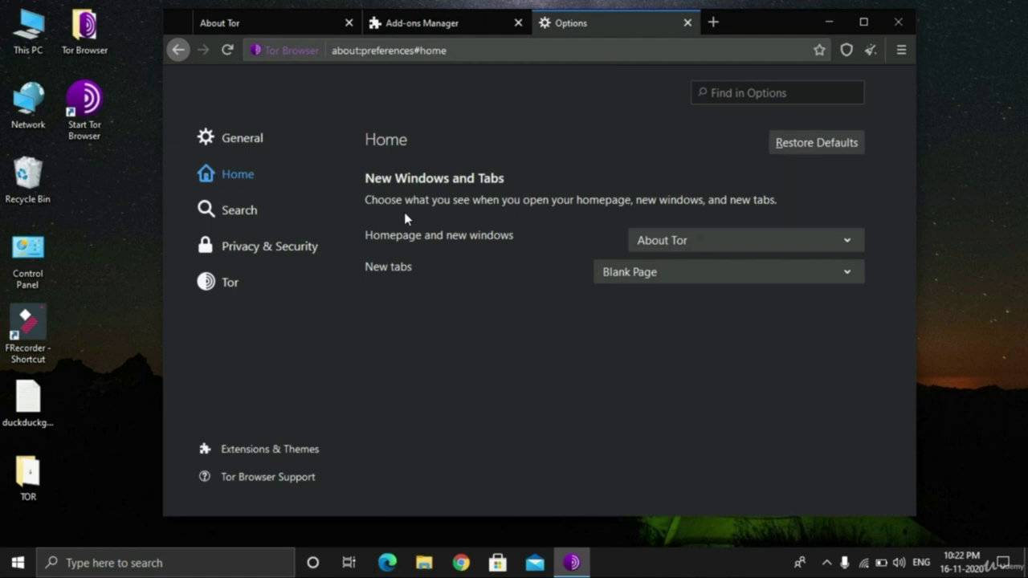
# Keep DuckDuckGo as the default search engine in the Search settings
pyautogui.click(242, 215)
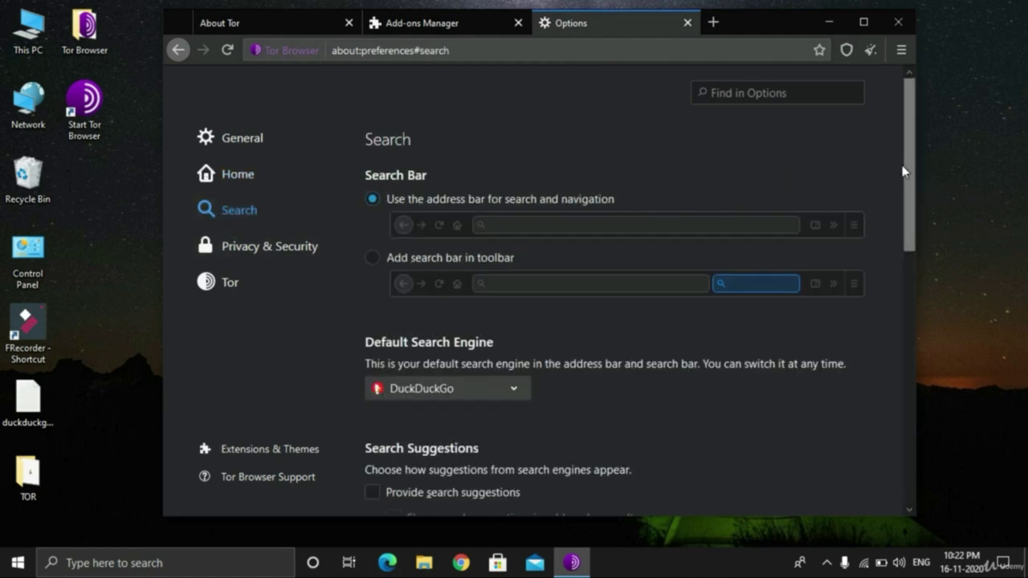
pyautogui.moveTo(907, 161); pyautogui.dragTo(948, 253)
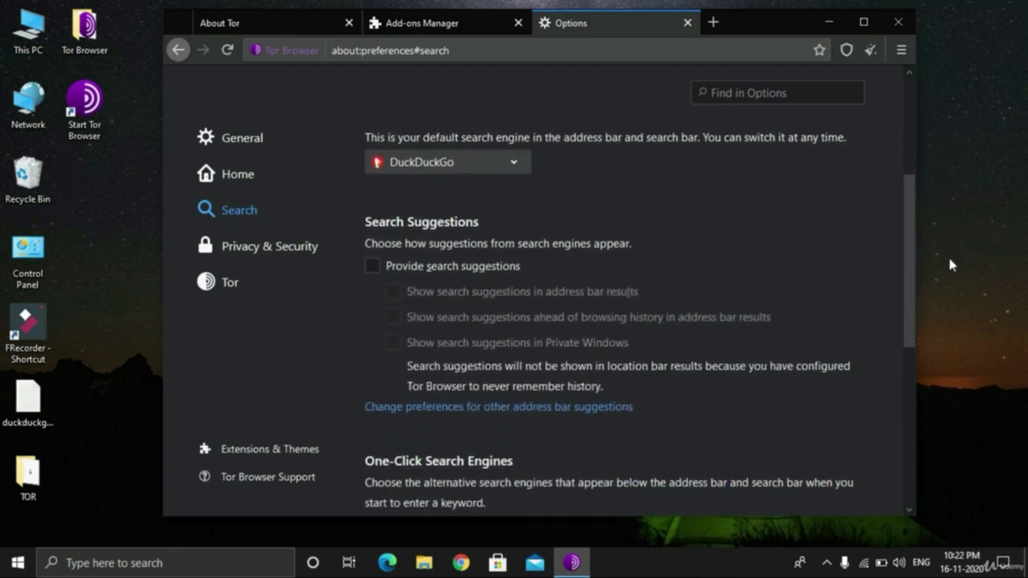
pyautogui.click(486, 160)
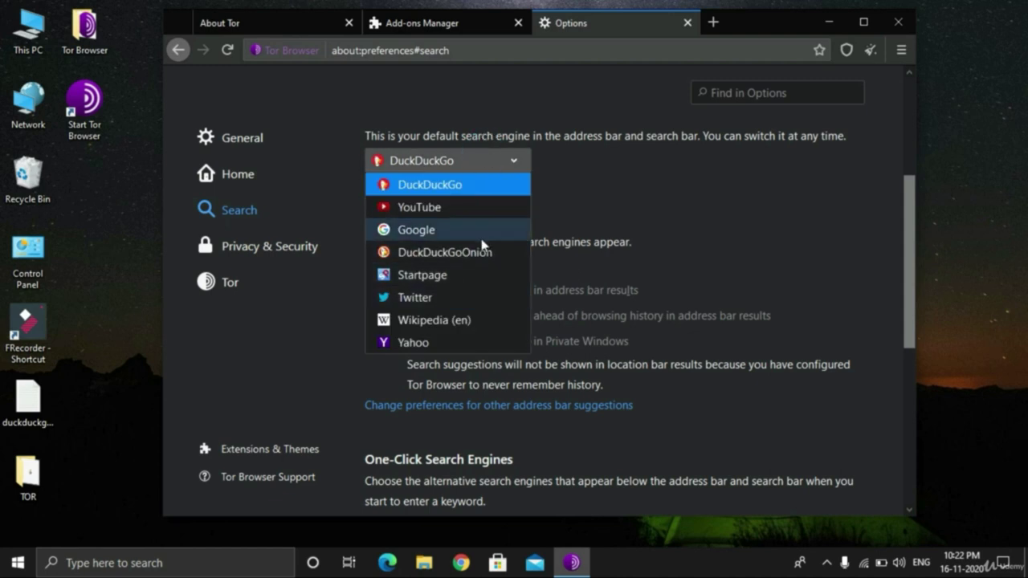
pyautogui.click(487, 182)
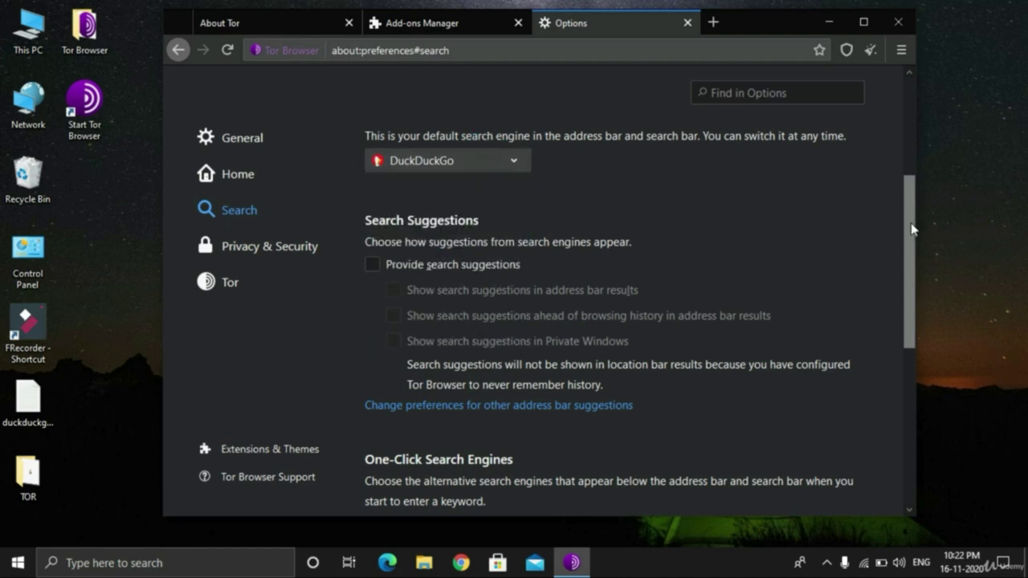
pyautogui.moveTo(906, 205); pyautogui.dragTo(982, 407)
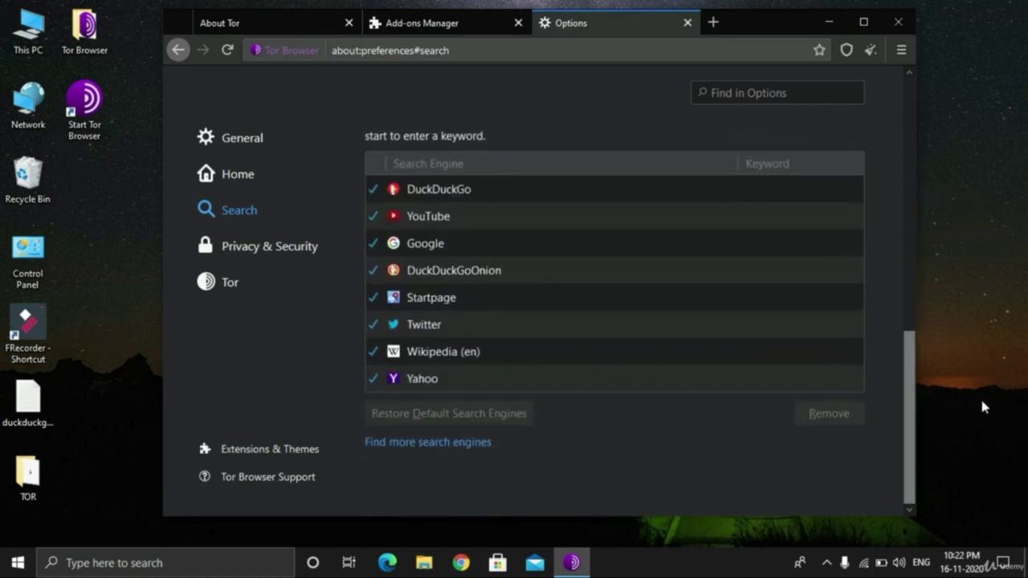
pyautogui.click(270, 246)
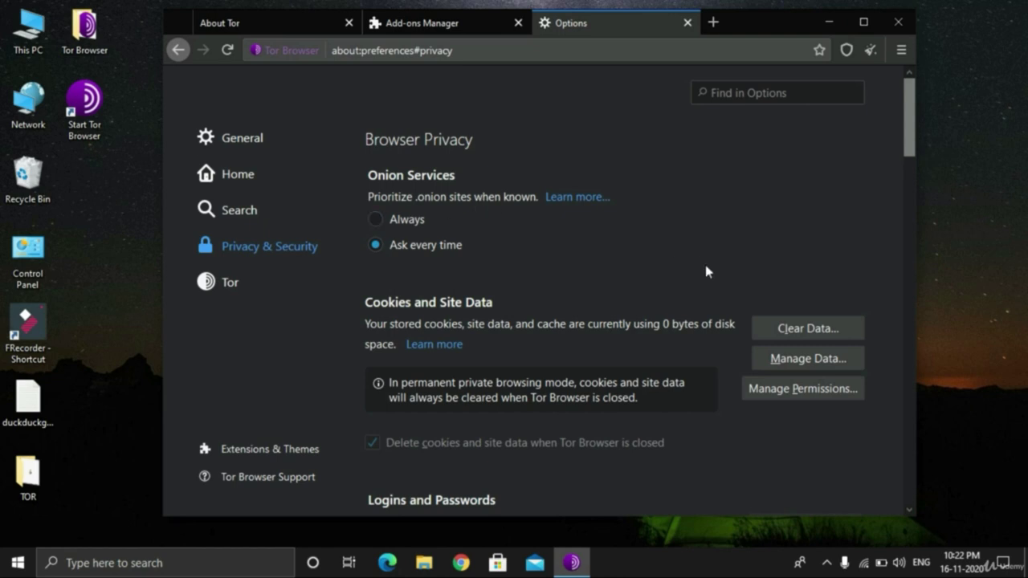
# Clear all cookies, site data and cached content via Clear Data… and Clear Now
pyautogui.moveTo(909, 133); pyautogui.dragTo(916, 179)
pyautogui.click(842, 192)
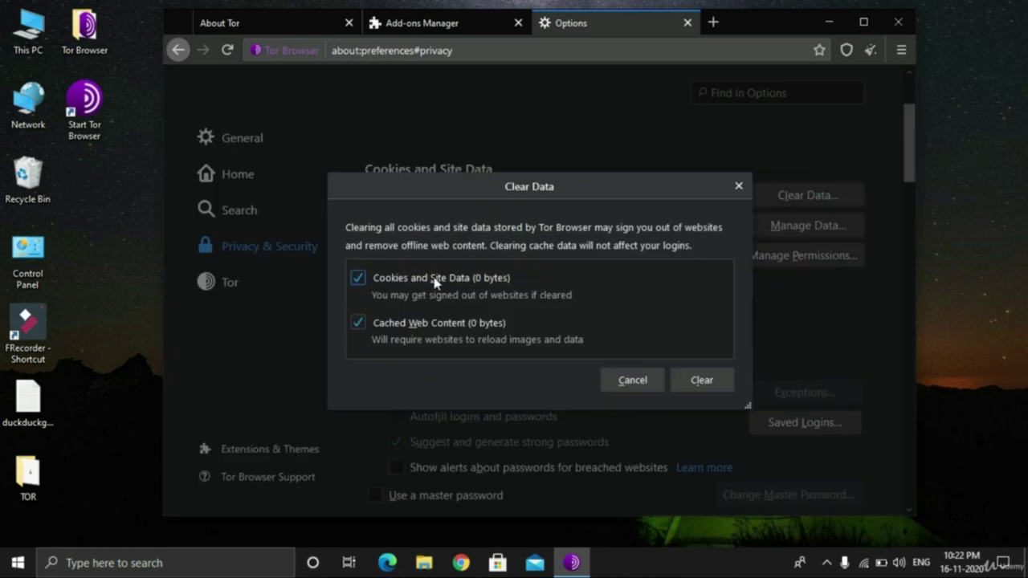
pyautogui.click(692, 381)
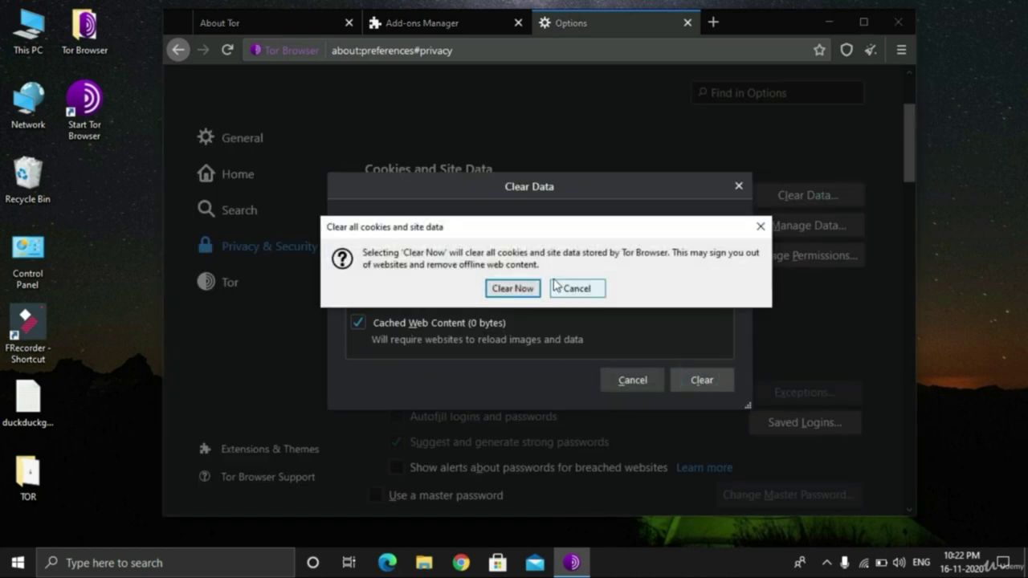
pyautogui.click(518, 291)
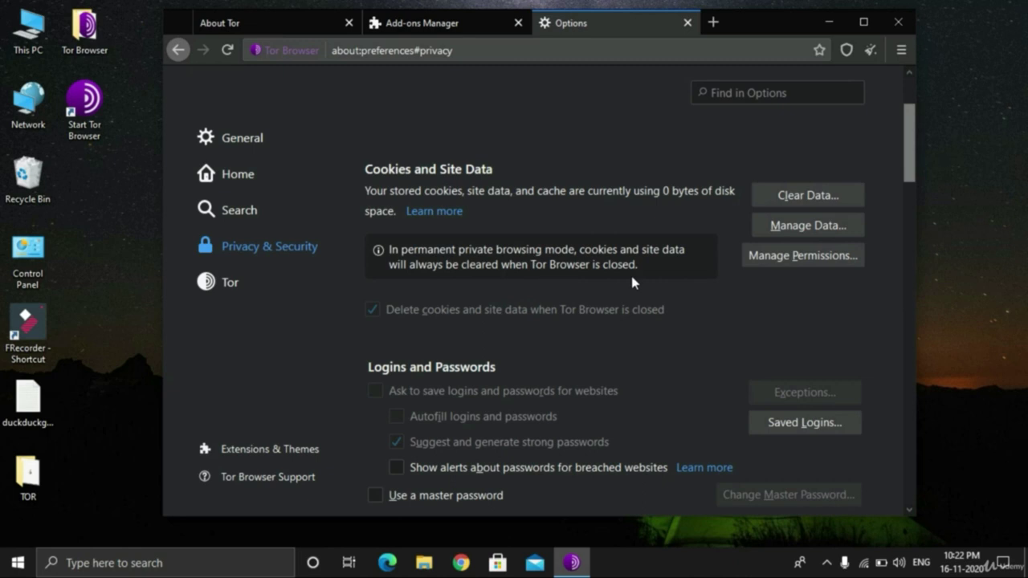
pyautogui.click(549, 315)
pyautogui.moveTo(914, 149); pyautogui.dragTo(916, 192)
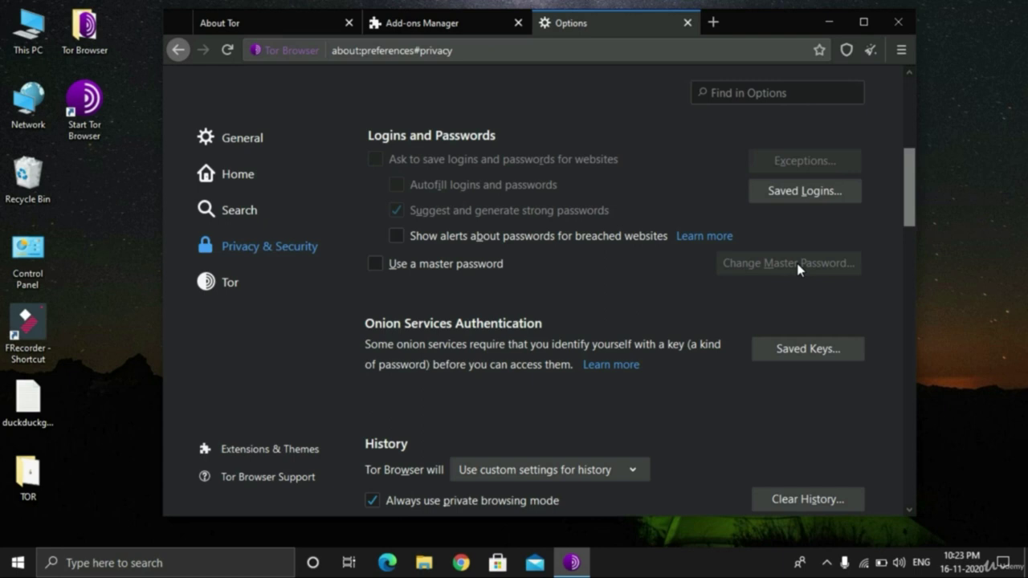
# Block new location and camera permission requests and save each change
pyautogui.moveTo(913, 190); pyautogui.dragTo(912, 253)
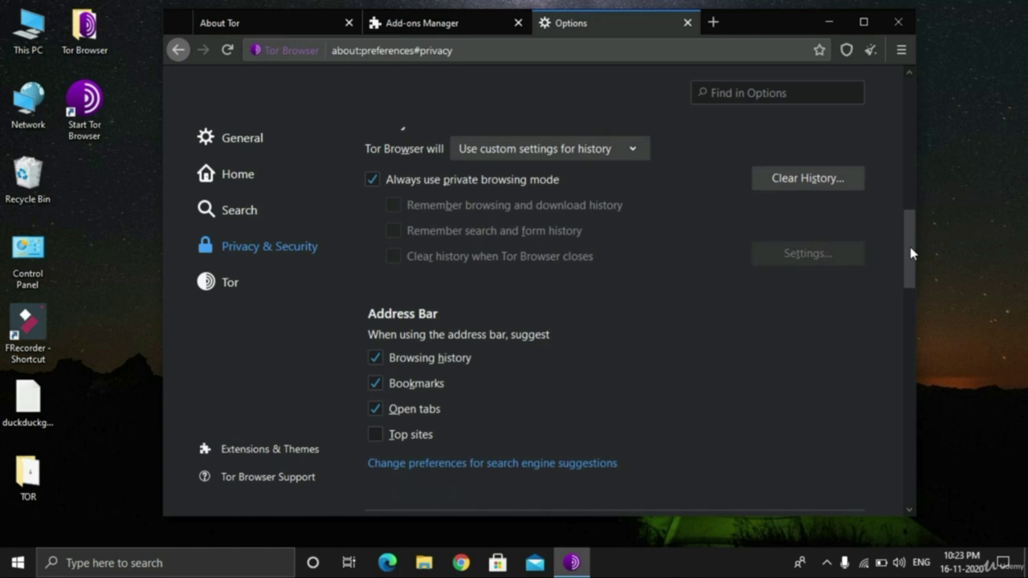
pyautogui.moveTo(912, 253); pyautogui.dragTo(915, 304)
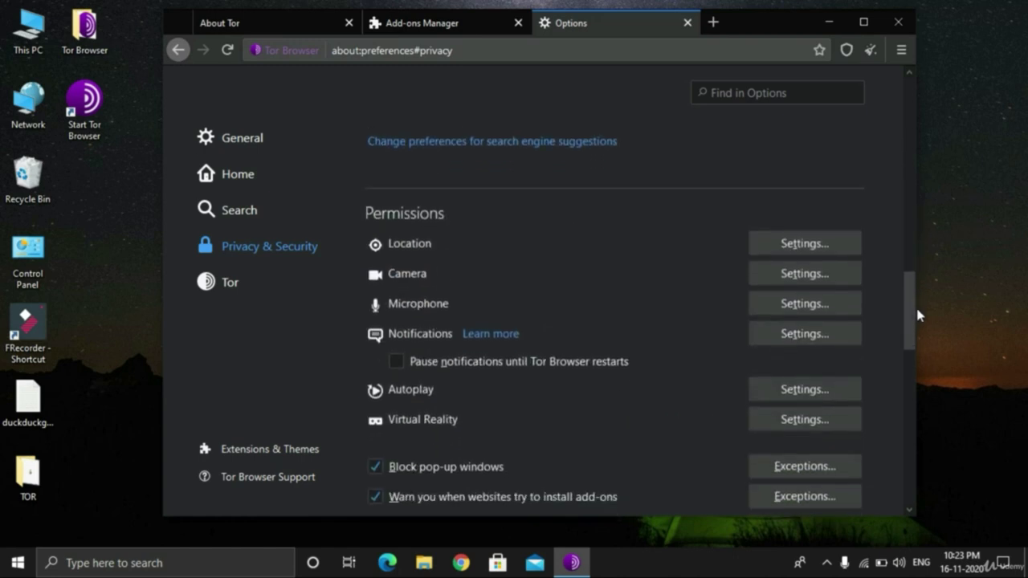
pyautogui.click(806, 243)
pyautogui.click(311, 425)
pyautogui.click(737, 475)
pyautogui.click(777, 277)
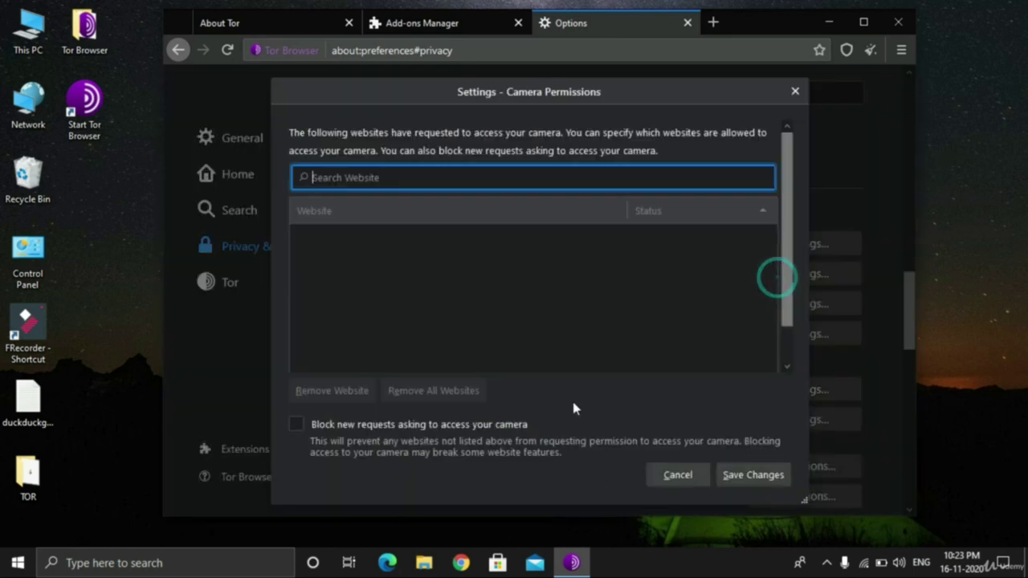
pyautogui.click(294, 427)
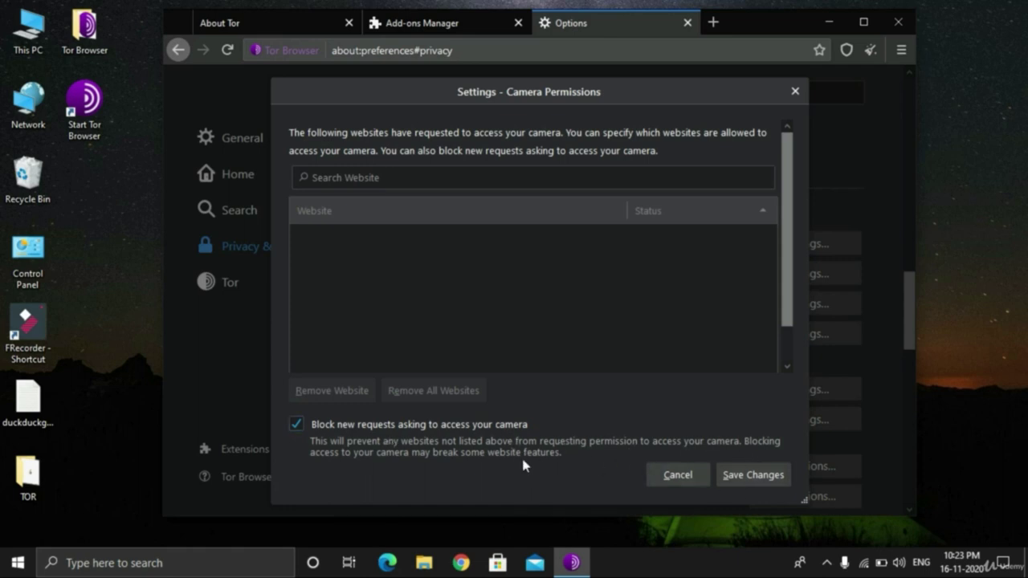
pyautogui.click(729, 473)
# Block new microphone and notification permission requests and save each change
pyautogui.click(764, 304)
pyautogui.click(296, 424)
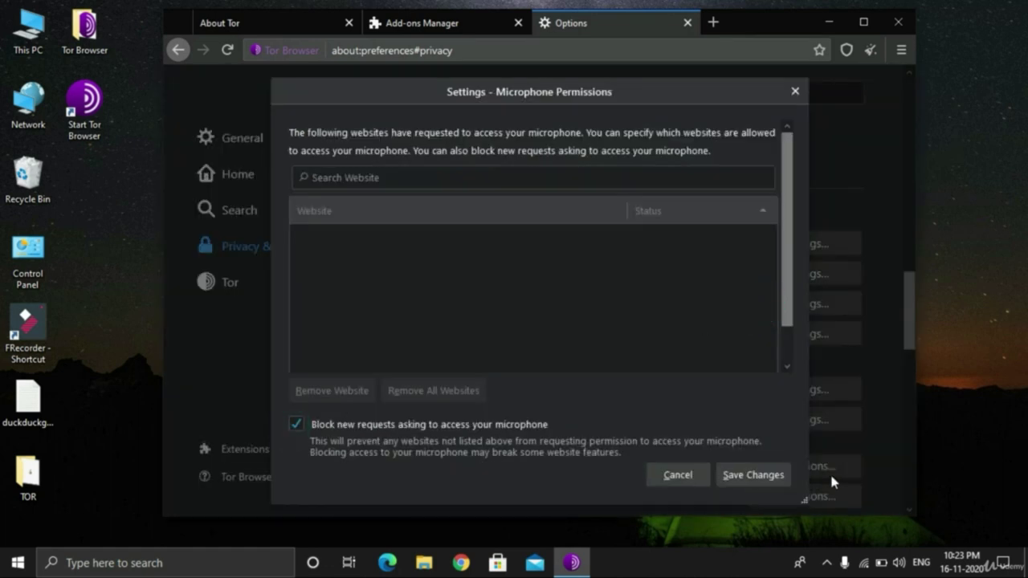
pyautogui.click(755, 473)
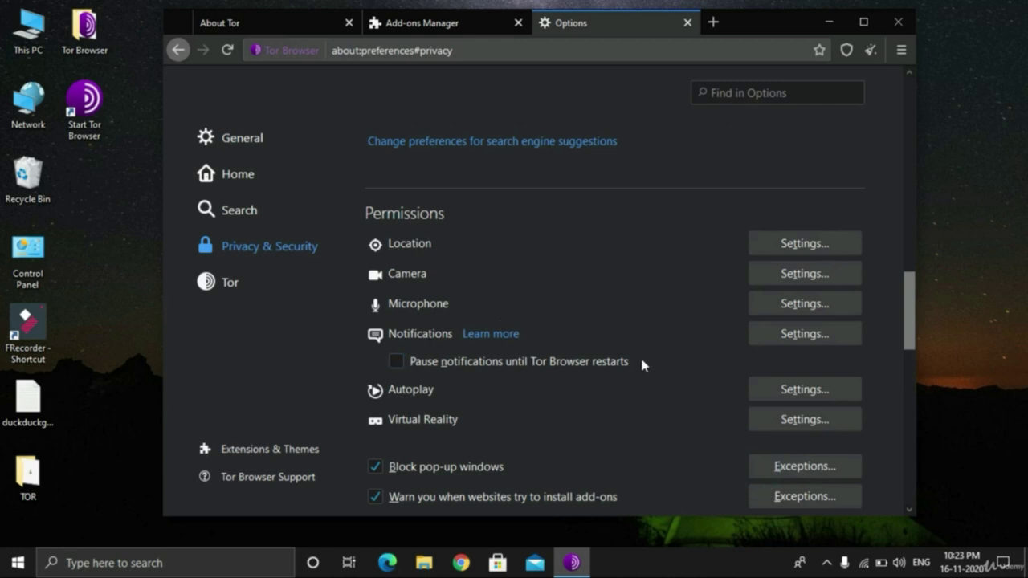
pyautogui.click(795, 331)
pyautogui.click(295, 424)
pyautogui.click(733, 480)
# Leave the autoplay default at Block Audio
pyautogui.click(799, 389)
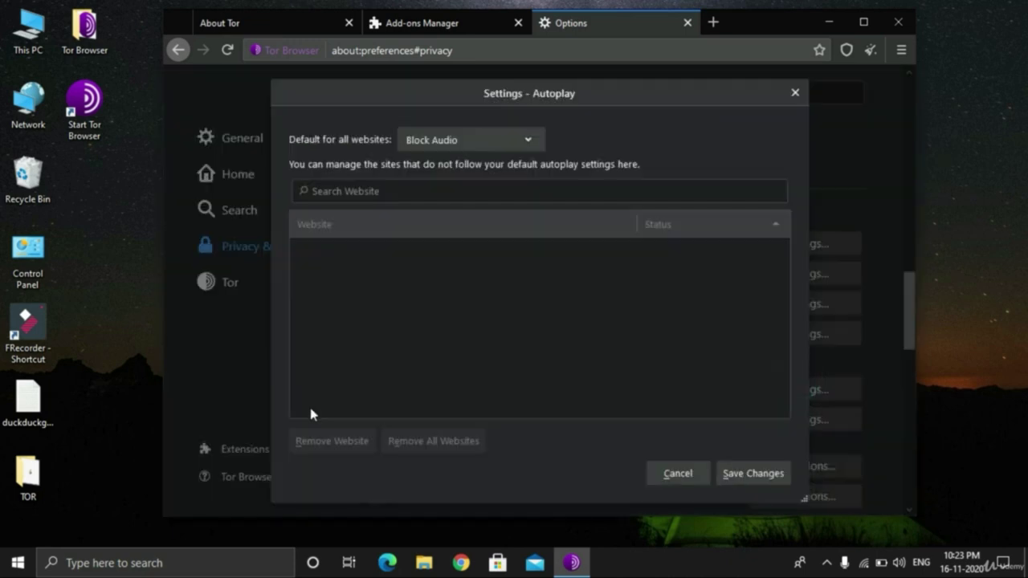
pyautogui.click(452, 142)
pyautogui.click(452, 142)
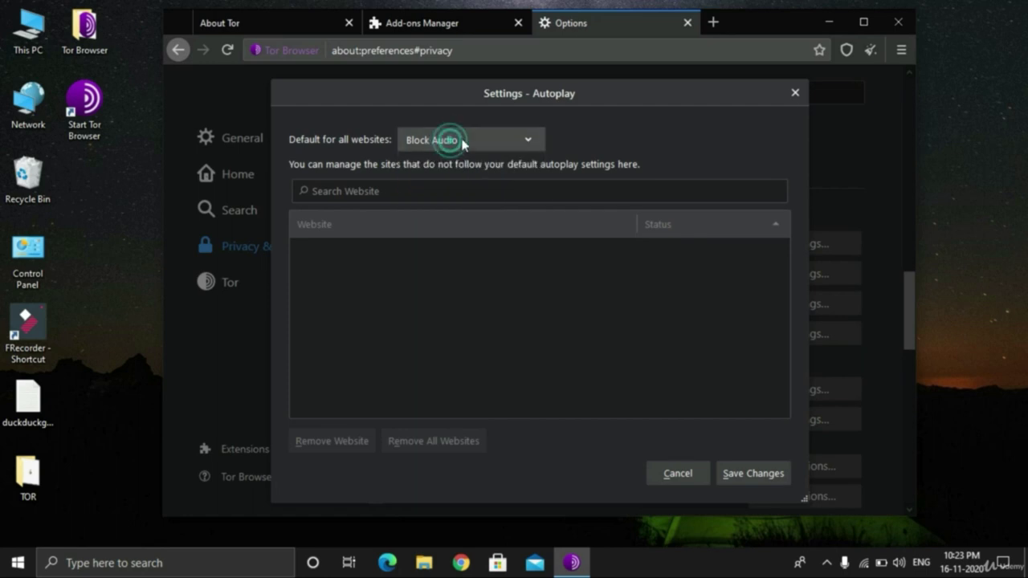
pyautogui.click(794, 90)
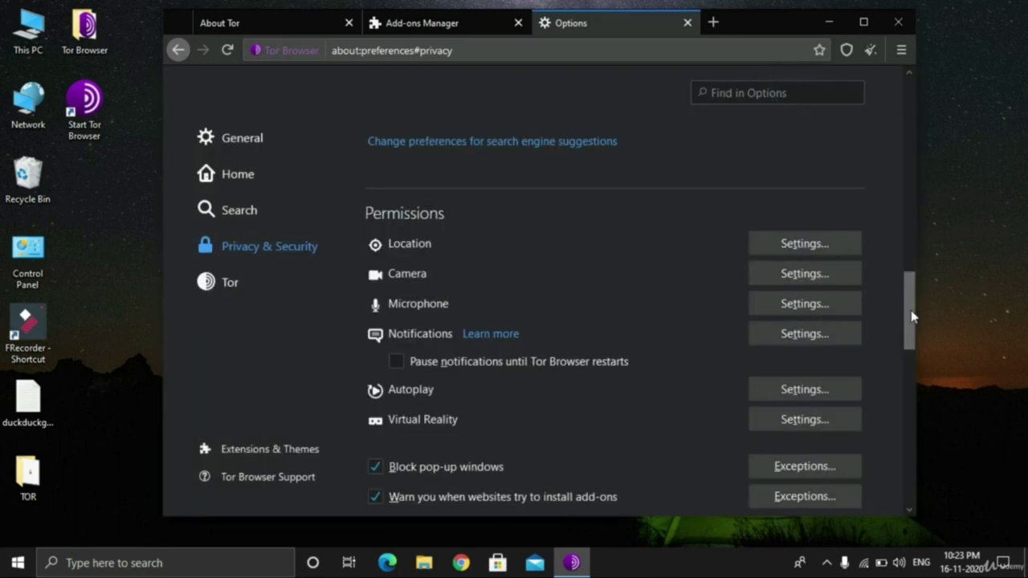
# Block new virtual reality device requests and save the change
pyautogui.click(817, 418)
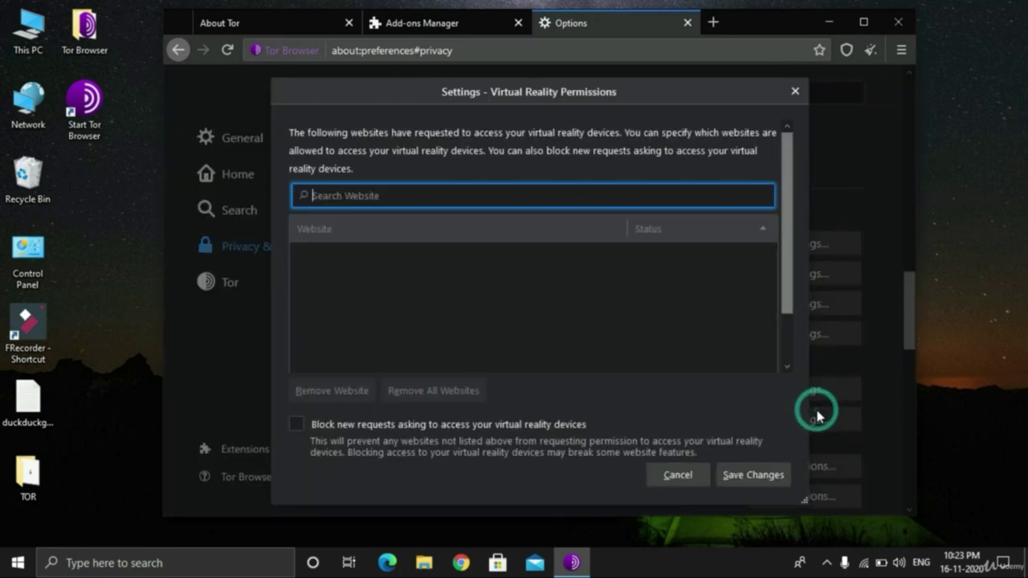
pyautogui.click(470, 424)
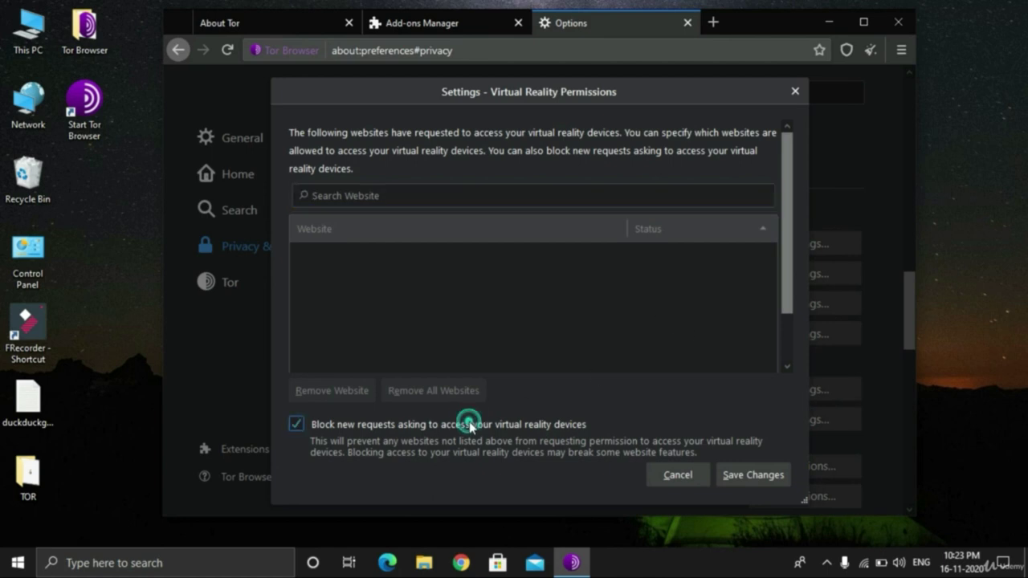
pyautogui.click(684, 475)
pyautogui.click(422, 416)
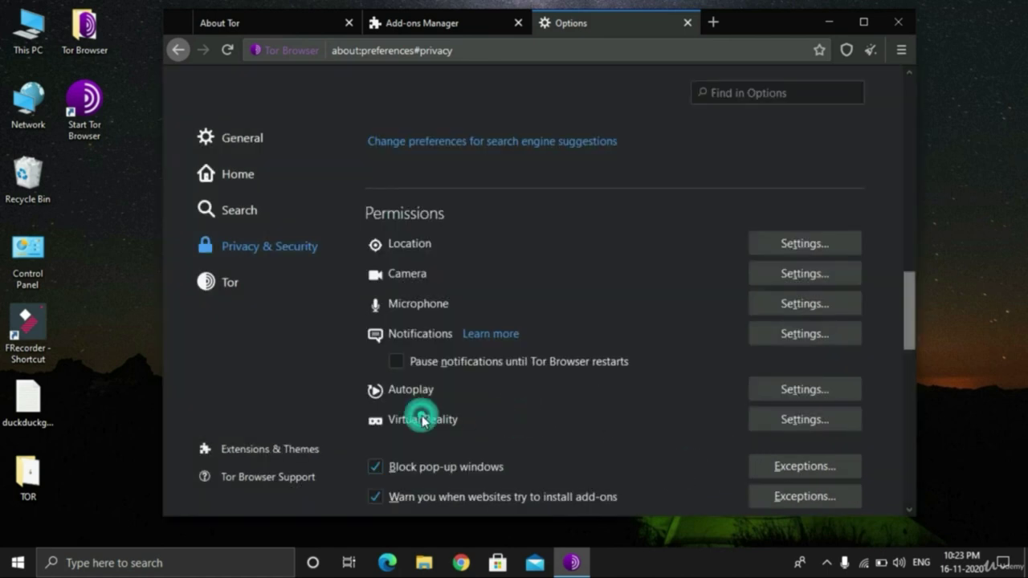
pyautogui.click(783, 426)
pyautogui.click(296, 424)
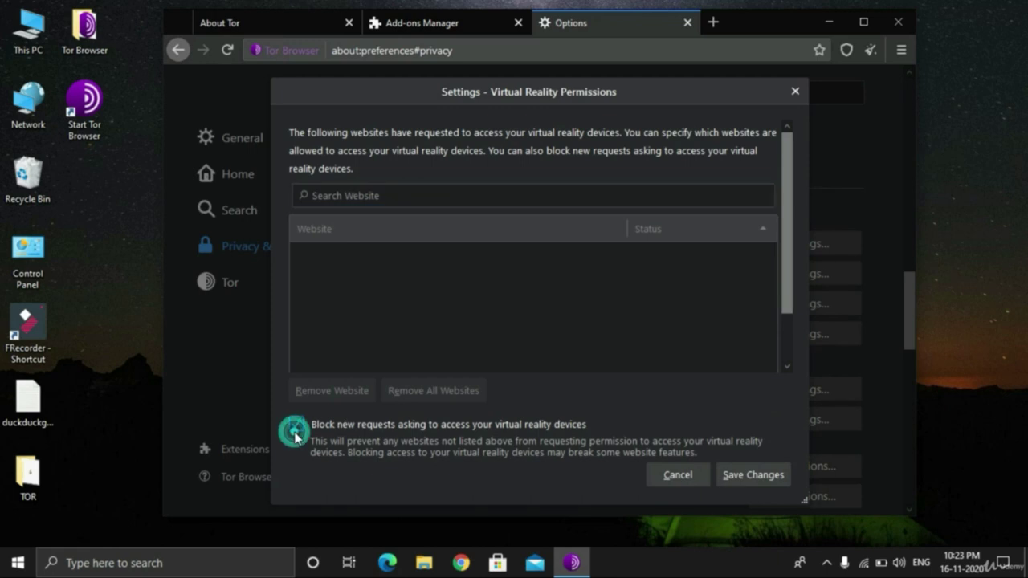
pyautogui.click(739, 476)
pyautogui.scroll(-1, 909, 280)
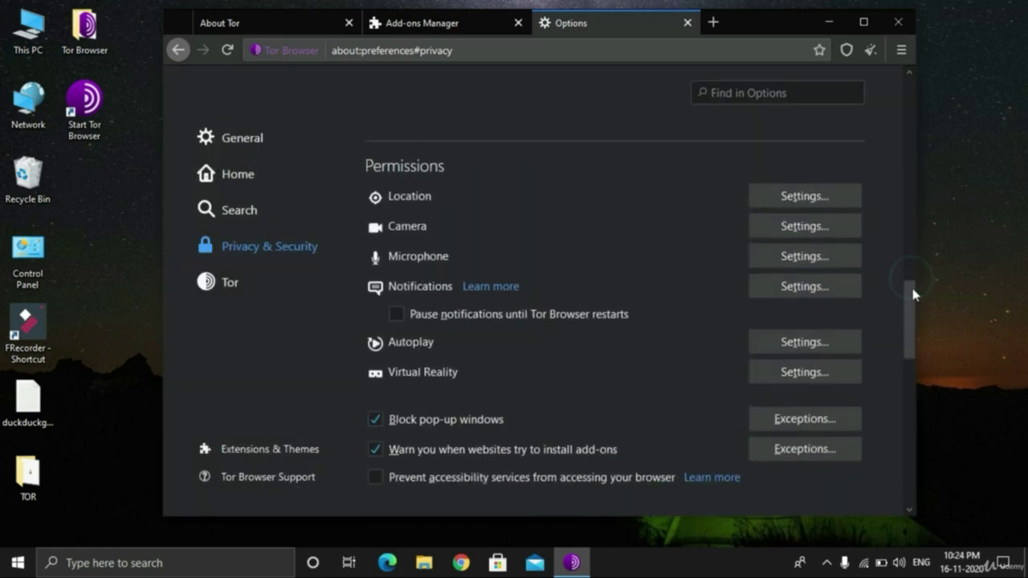
# Verify the location, camera, microphone and notification permissions now block new requests
pyautogui.click(801, 179)
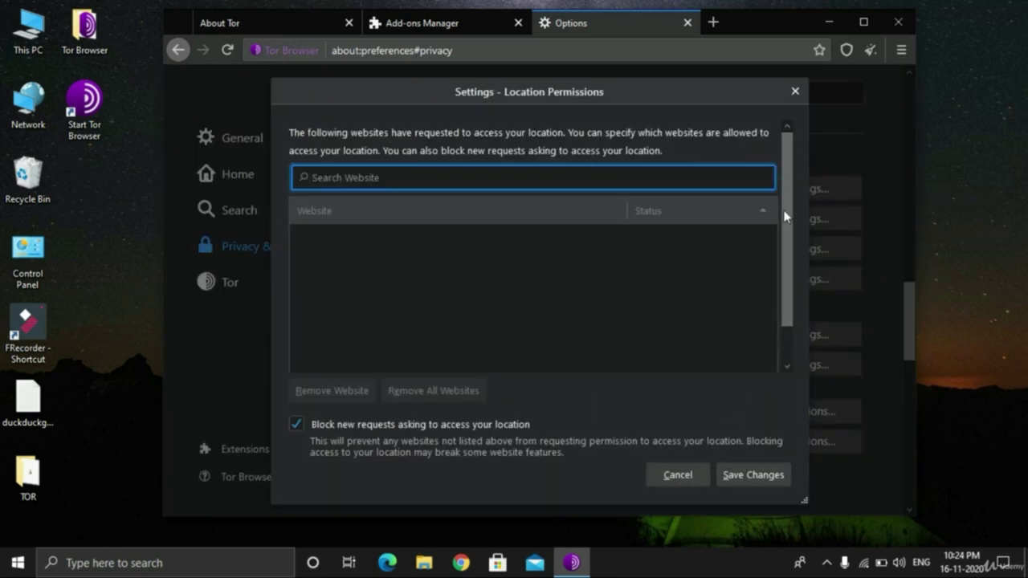
pyautogui.click(795, 91)
pyautogui.doubleClick(819, 218)
pyautogui.click(843, 219)
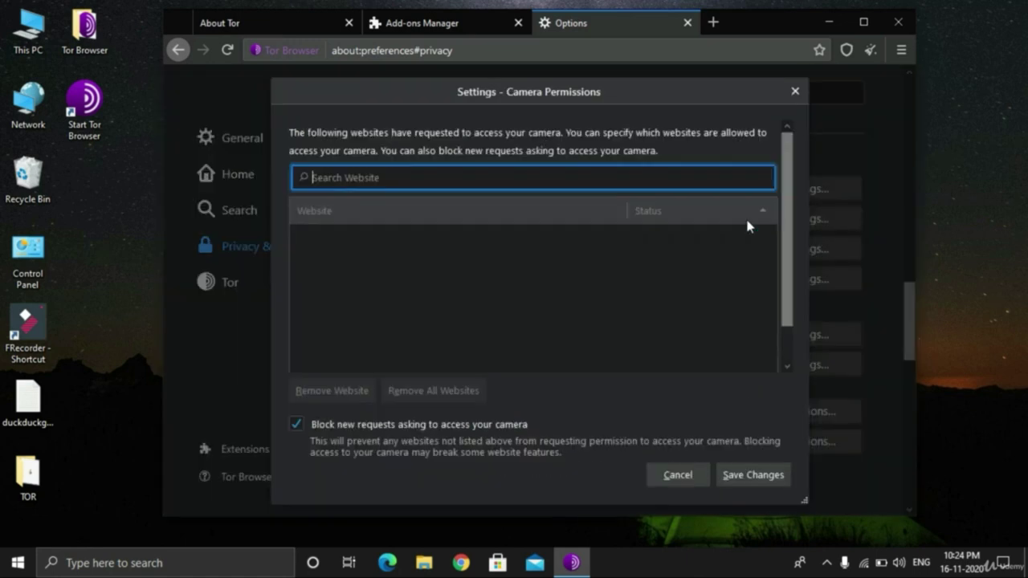
pyautogui.click(795, 91)
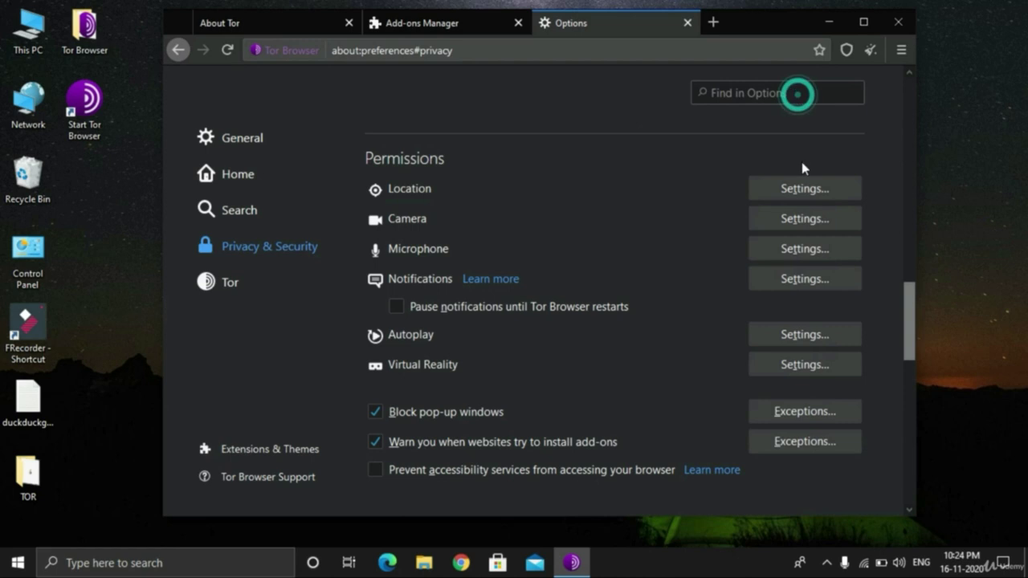
pyautogui.click(817, 250)
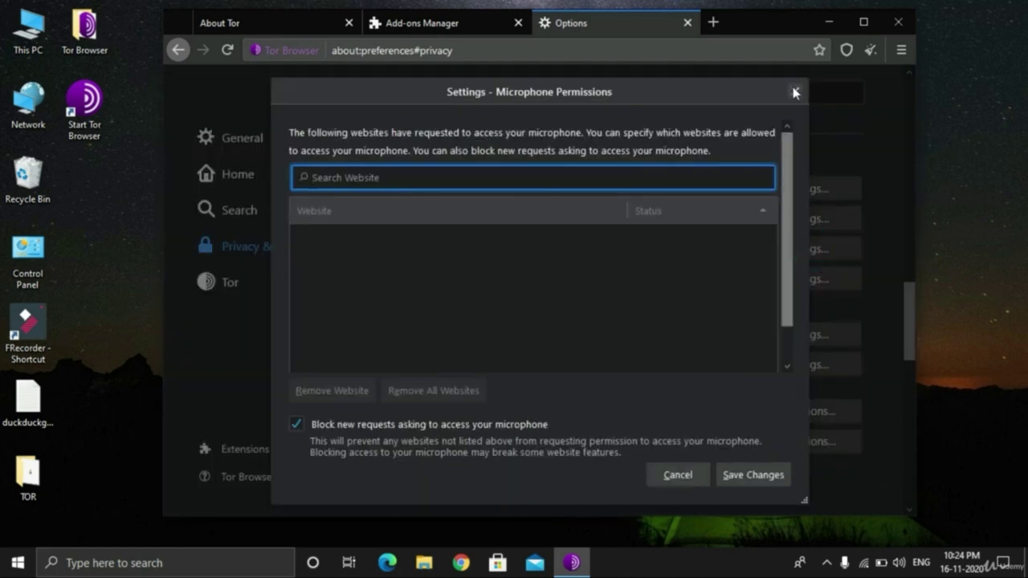
pyautogui.click(795, 91)
pyautogui.click(805, 285)
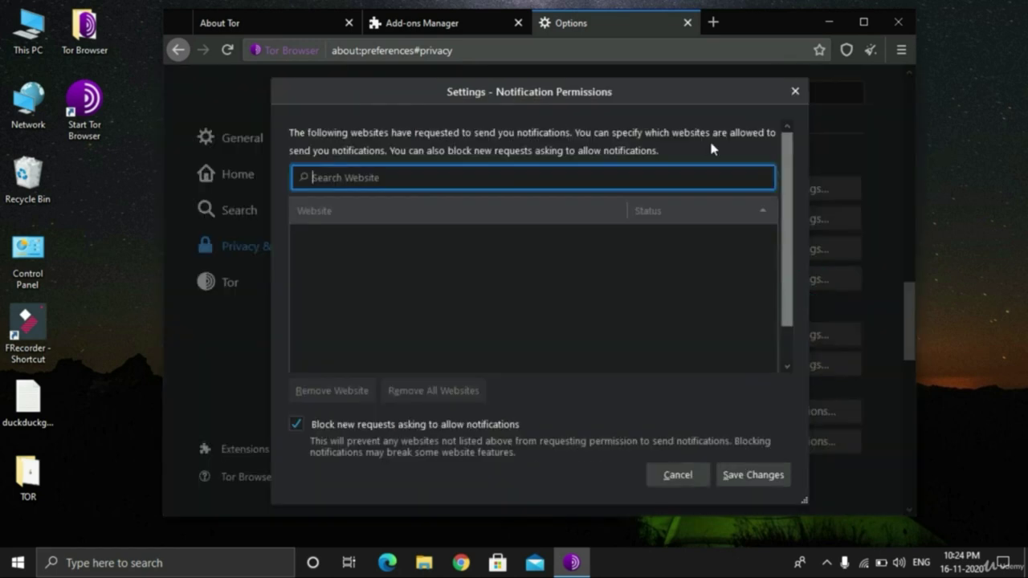
pyautogui.click(794, 92)
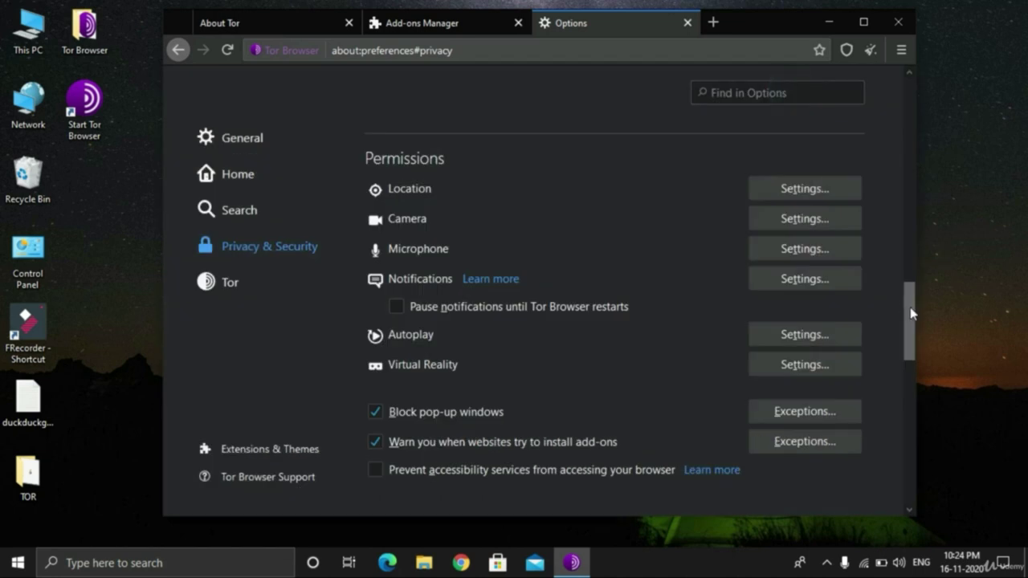
# Settle the security level on Safer after briefly trying Standard and Safest
pyautogui.moveTo(913, 313); pyautogui.dragTo(920, 359)
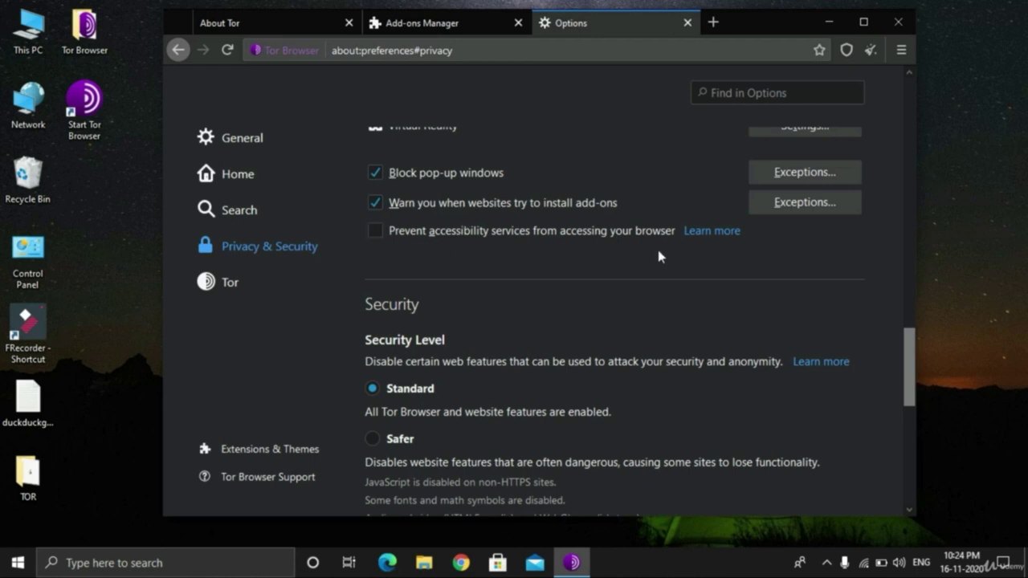
pyautogui.moveTo(911, 372); pyautogui.dragTo(913, 394)
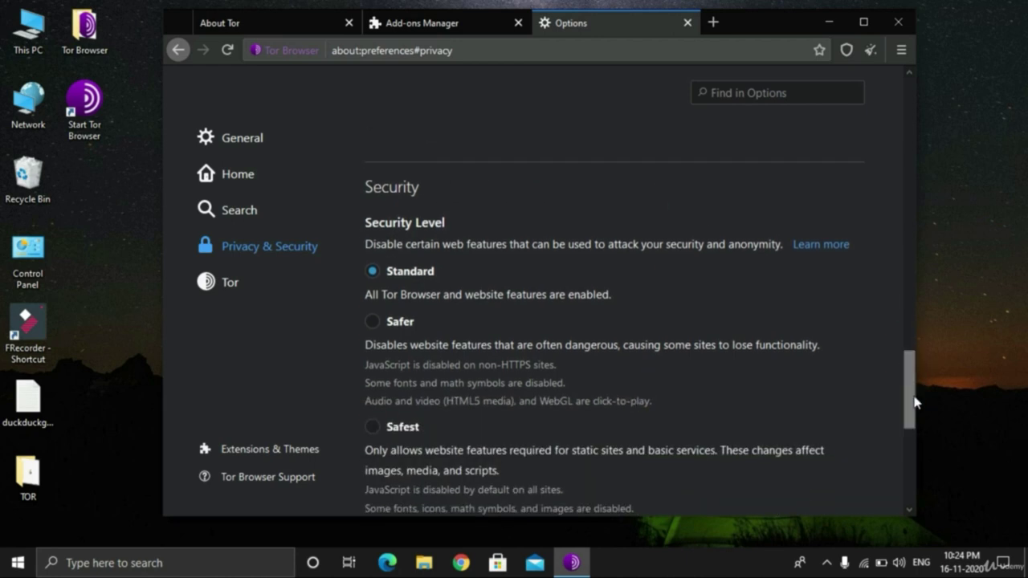
pyautogui.click(392, 324)
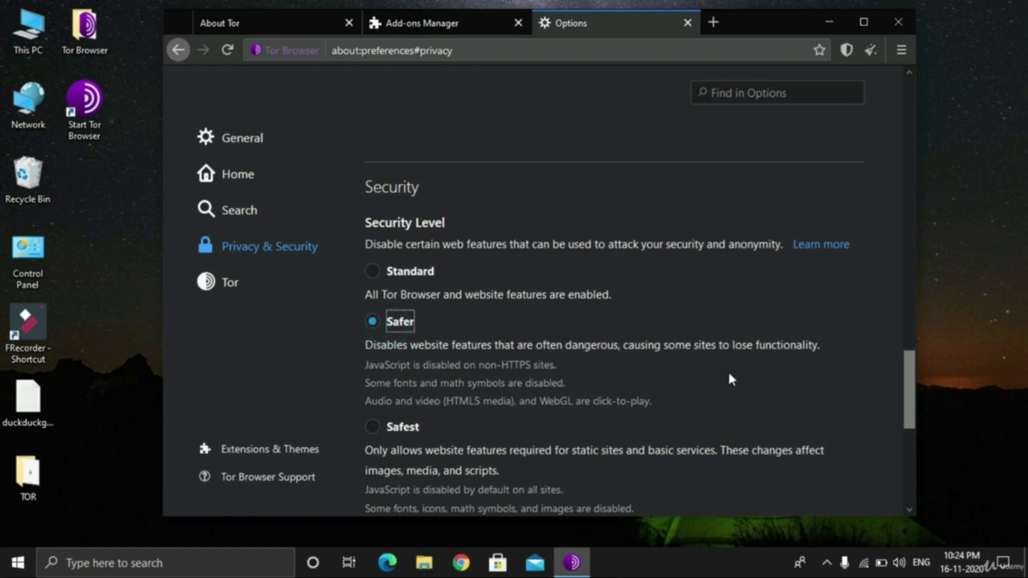
pyautogui.click(377, 272)
pyautogui.click(376, 322)
pyautogui.click(401, 425)
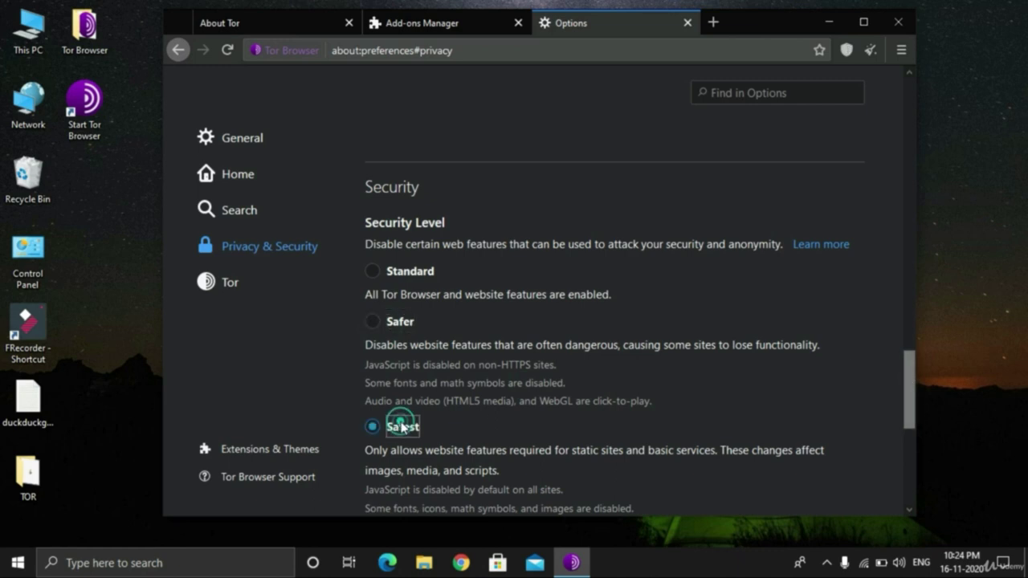
pyautogui.click(374, 321)
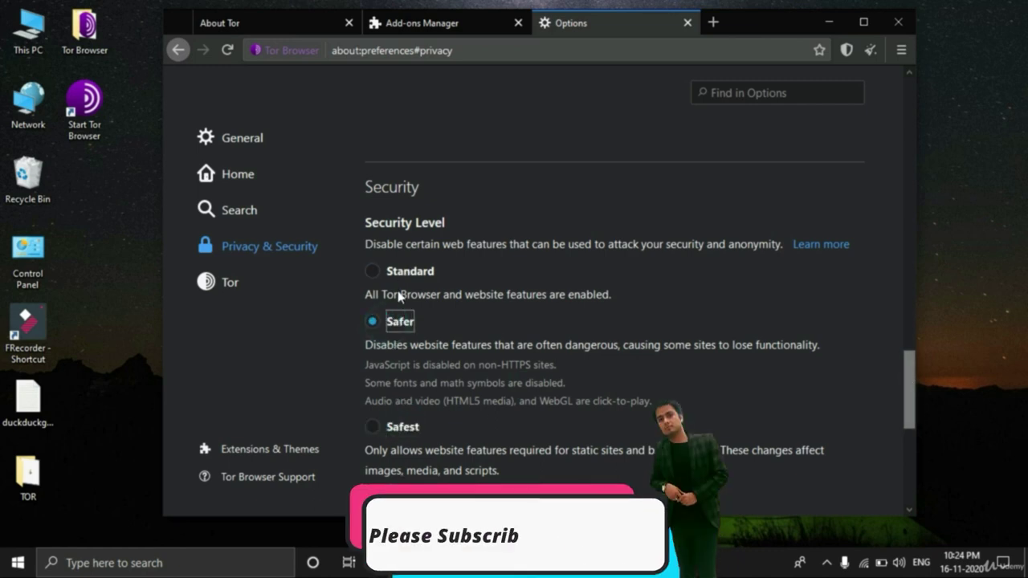
pyautogui.moveTo(906, 363); pyautogui.dragTo(915, 388)
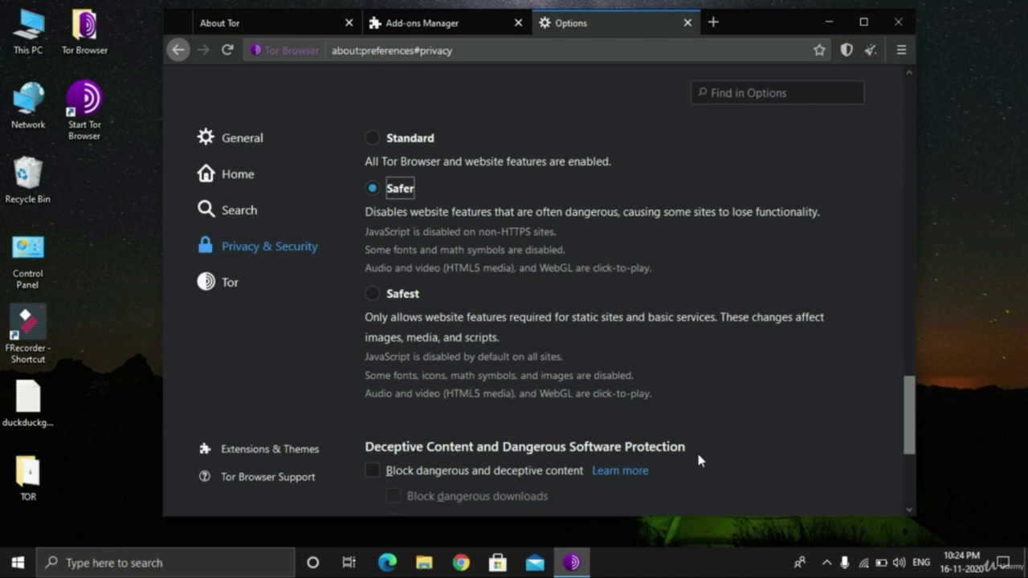
pyautogui.click(371, 294)
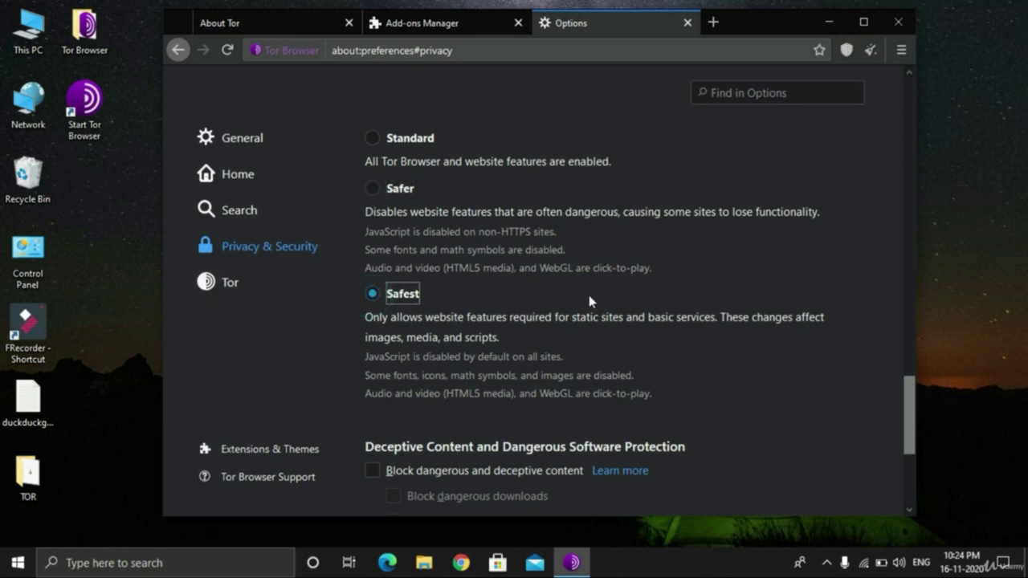
pyautogui.click(394, 196)
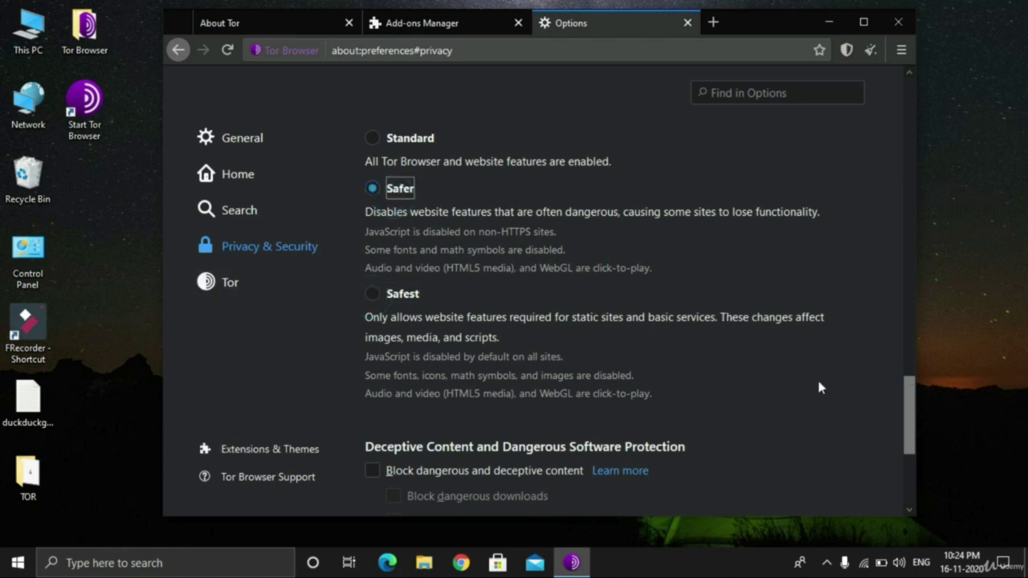
# Check 'Block dangerous and deceptive content' and 'Block dangerous downloads', then go to the Tor settings page
pyautogui.moveTo(906, 390); pyautogui.dragTo(921, 428)
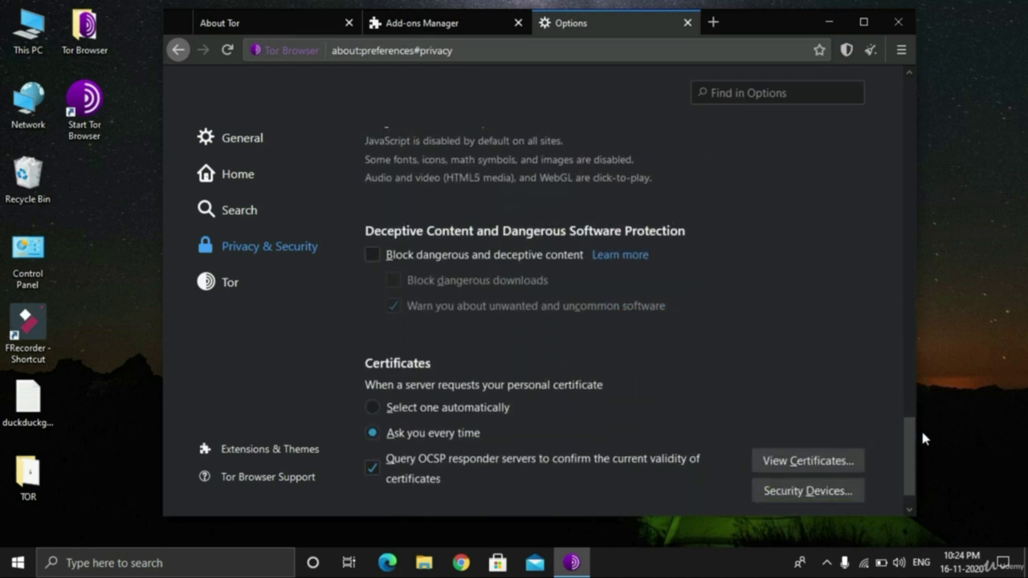
pyautogui.click(461, 255)
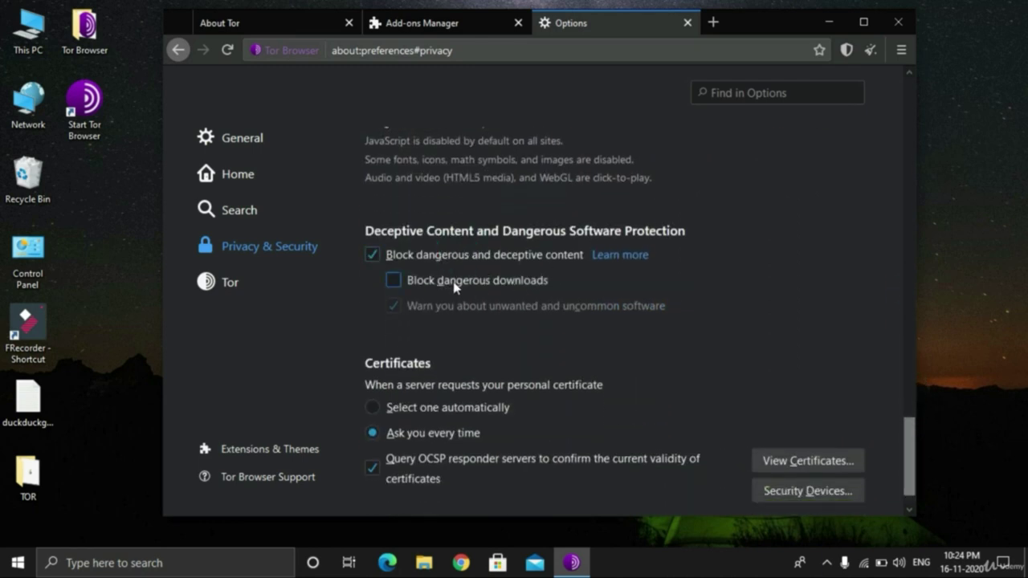
pyautogui.click(452, 281)
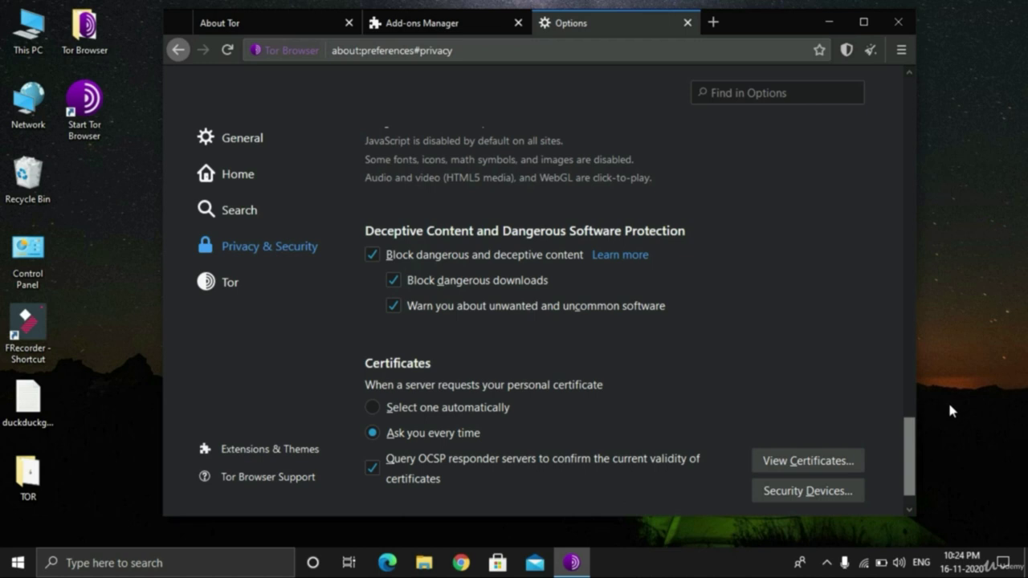
pyautogui.moveTo(909, 418); pyautogui.dragTo(909, 427)
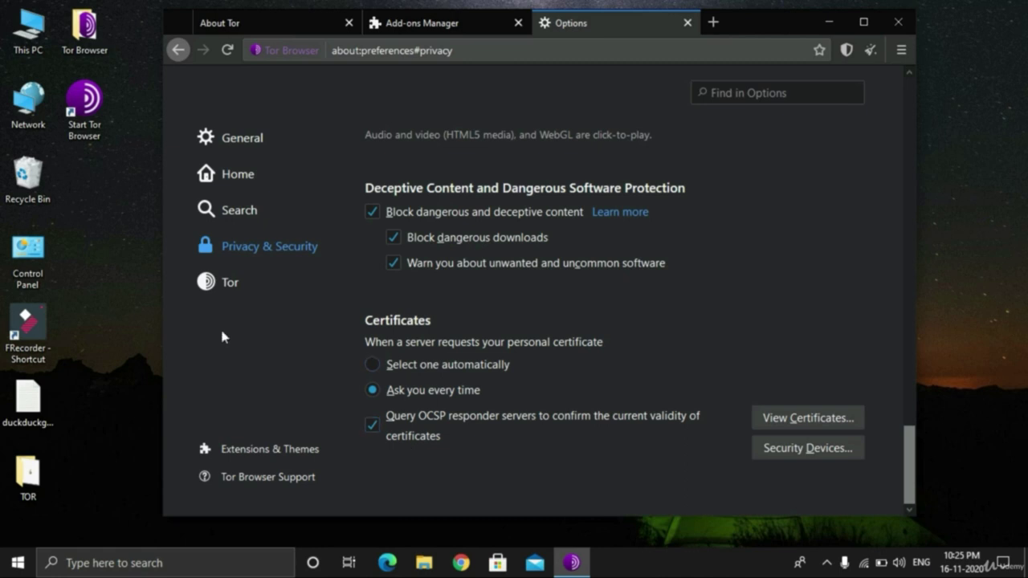
pyautogui.click(226, 284)
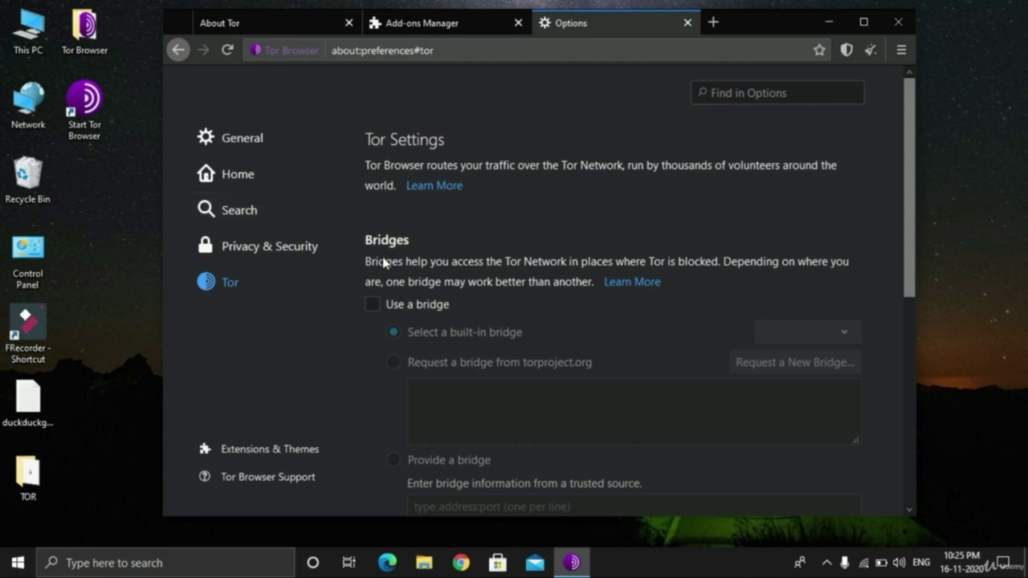
# Look over the Bridges and Advanced Tor settings, then close the Options tab
pyautogui.moveTo(910, 217); pyautogui.dragTo(918, 442)
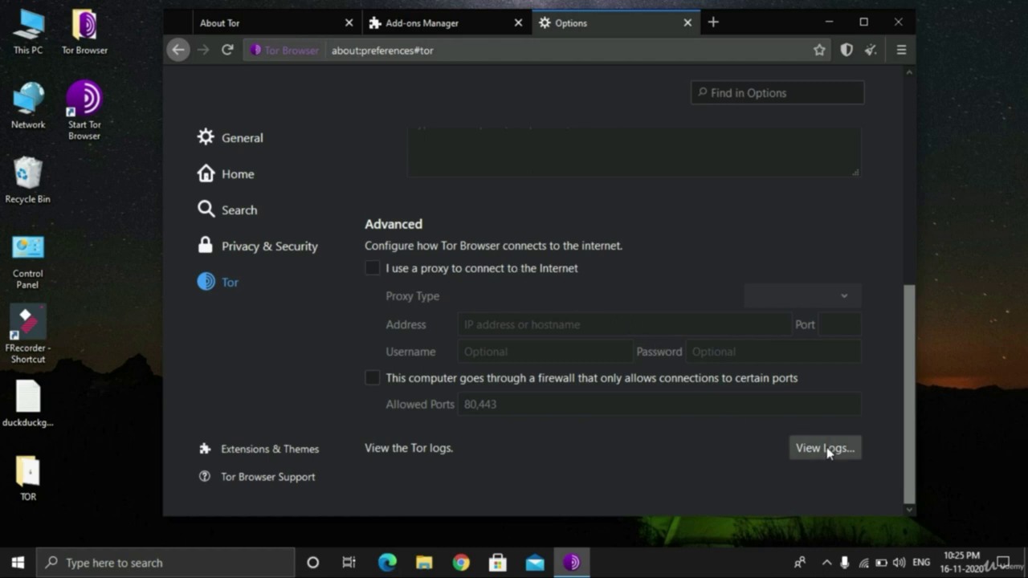
pyautogui.click(908, 387)
pyautogui.moveTo(905, 424); pyautogui.dragTo(899, 162)
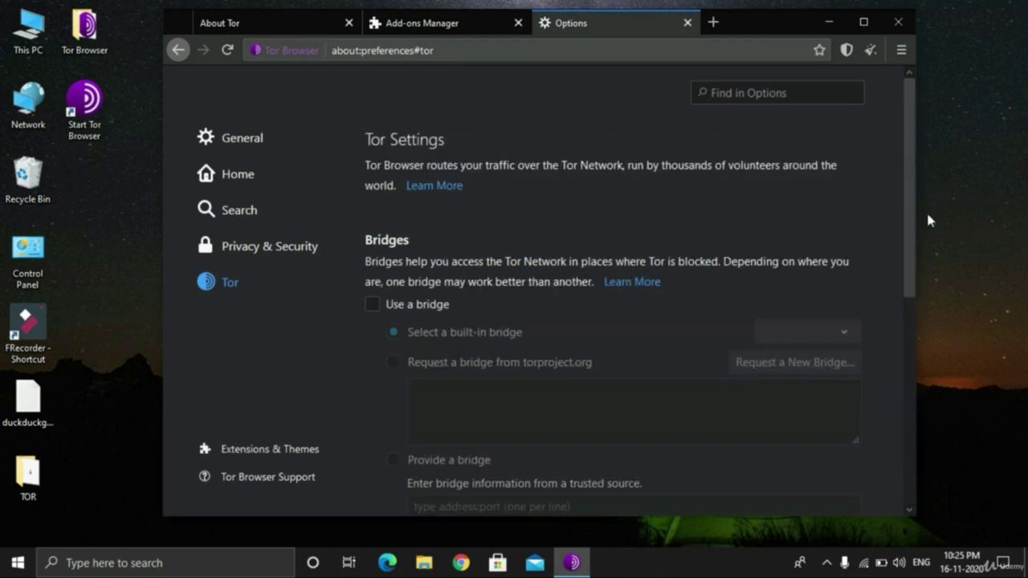
pyautogui.press('End')
pyautogui.press('Home')
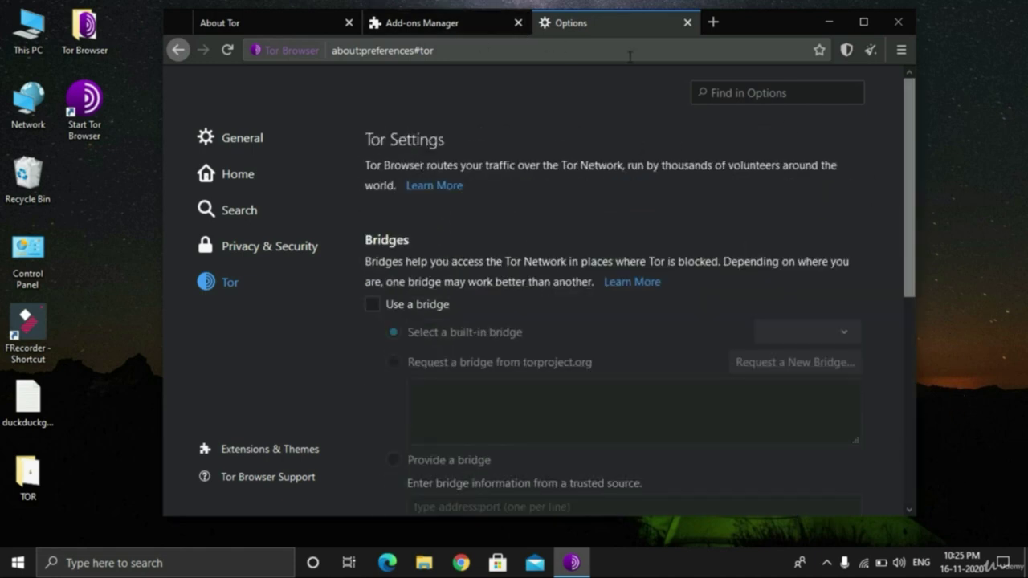
pyautogui.click(686, 23)
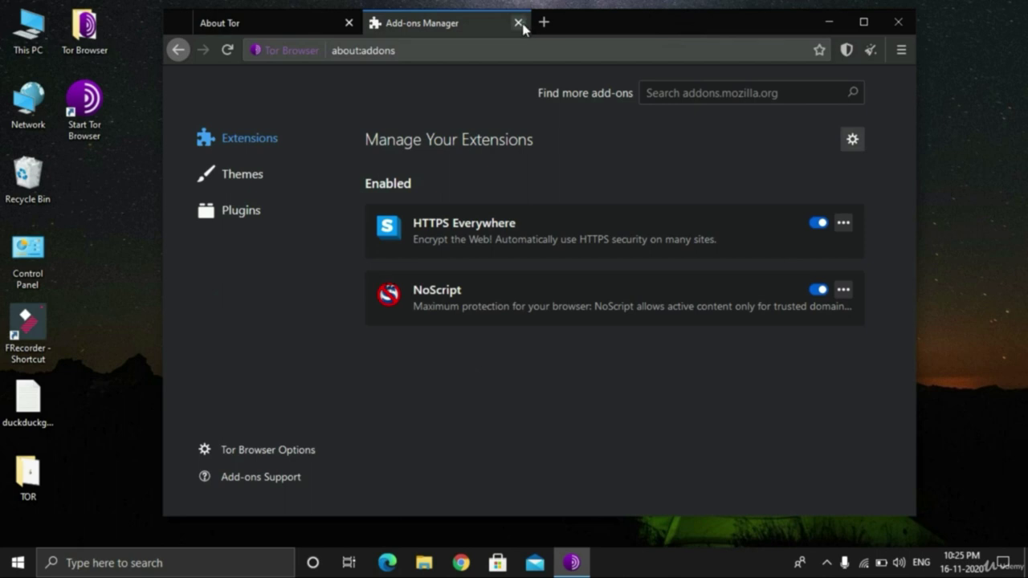
# Close the Add-ons Manager, search 'duckduckgo', and open the official duckduckgo.com homepage
pyautogui.click(518, 23)
pyautogui.click(482, 368)
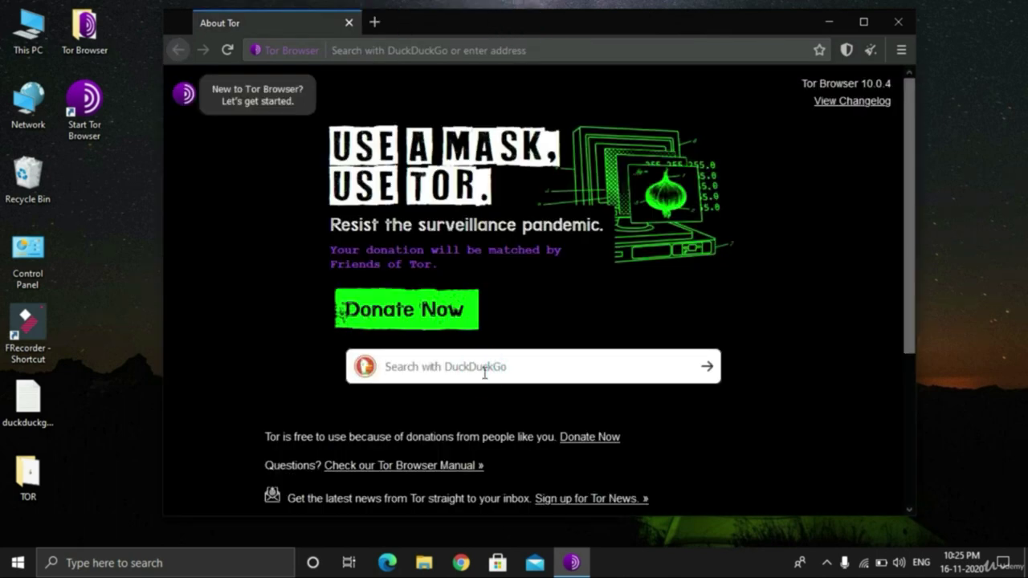
pyautogui.write('duckd')
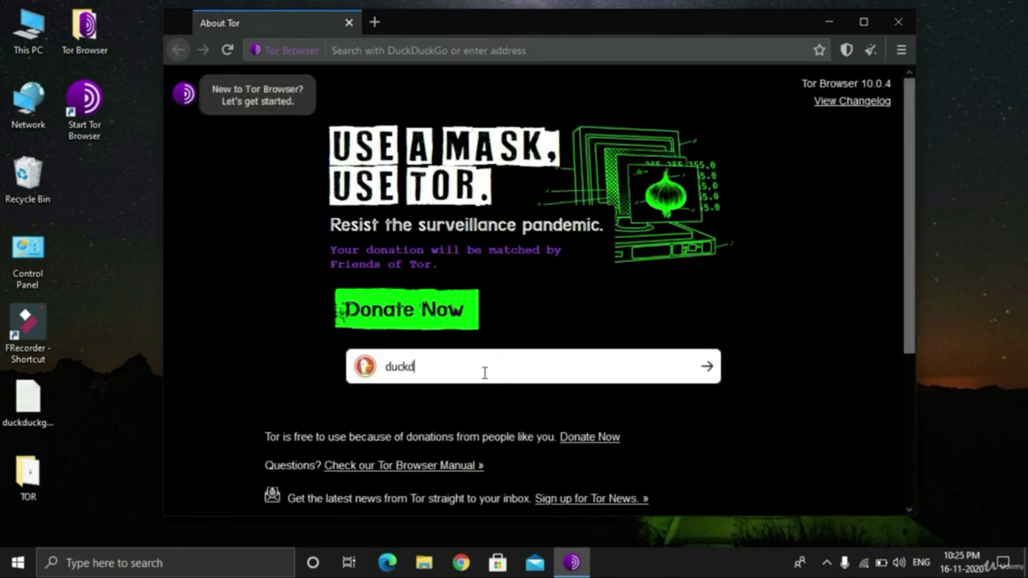
pyautogui.write('uckgo')
pyautogui.press('Return')
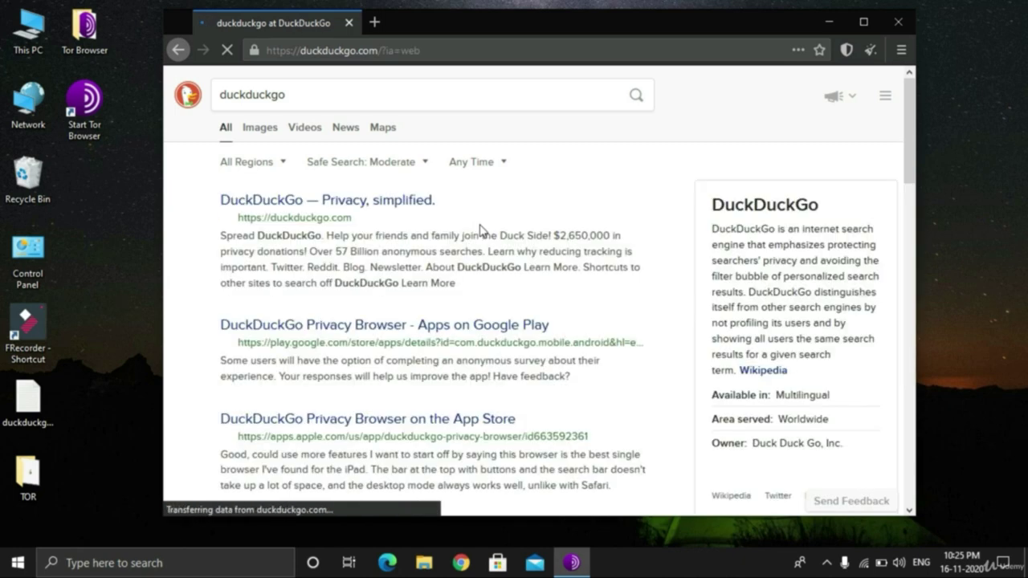
pyautogui.click(310, 221)
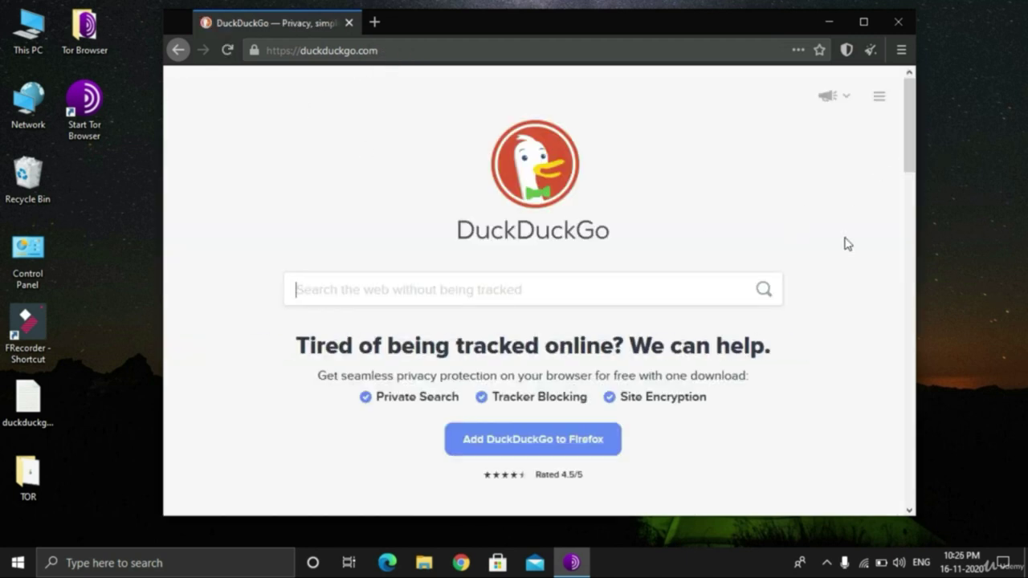
pyautogui.click(911, 151)
pyautogui.moveTo(913, 154); pyautogui.dragTo(923, 129)
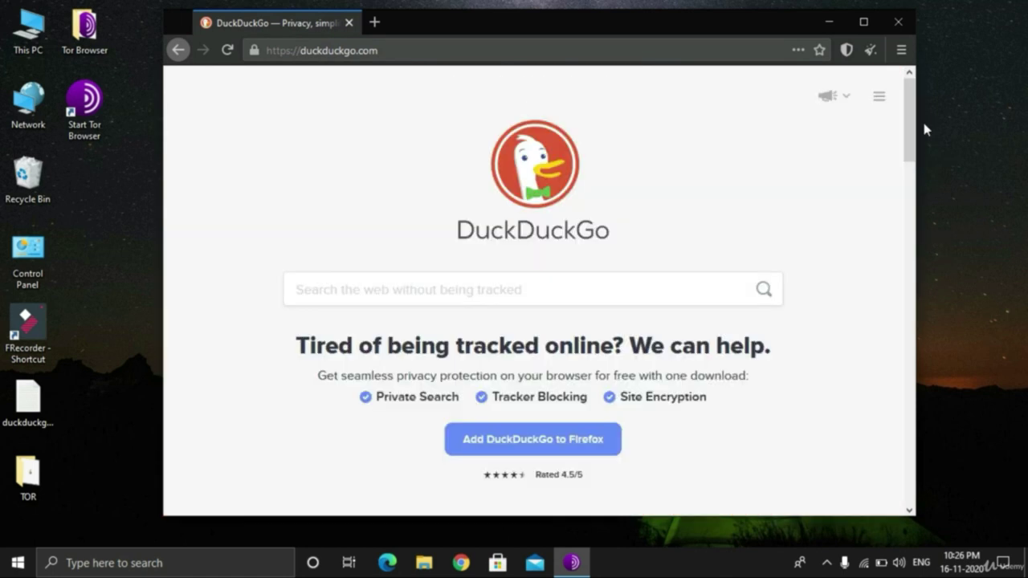
pyautogui.click(477, 48)
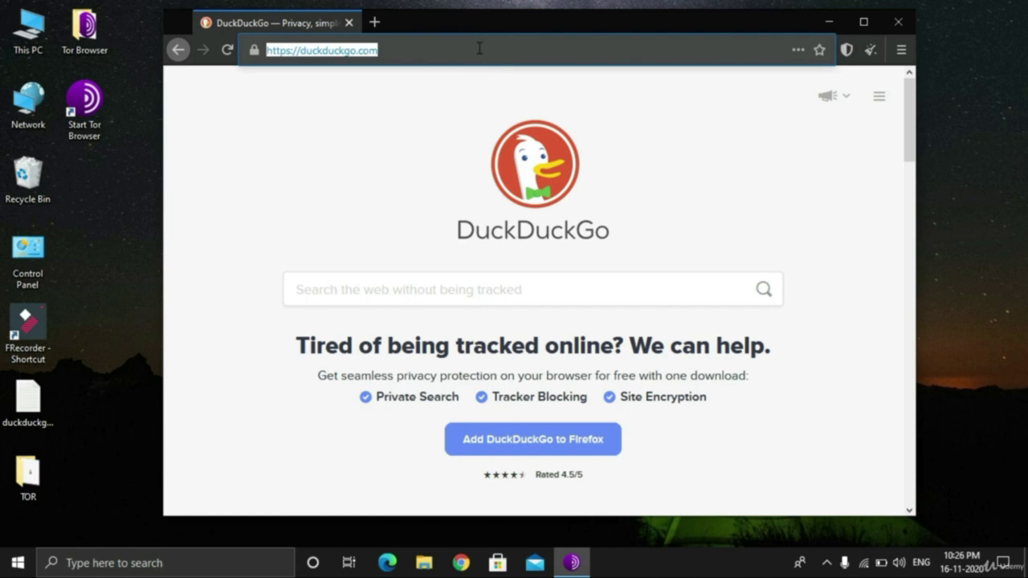
pyautogui.click(513, 128)
pyautogui.scroll(-10, 513, 128)
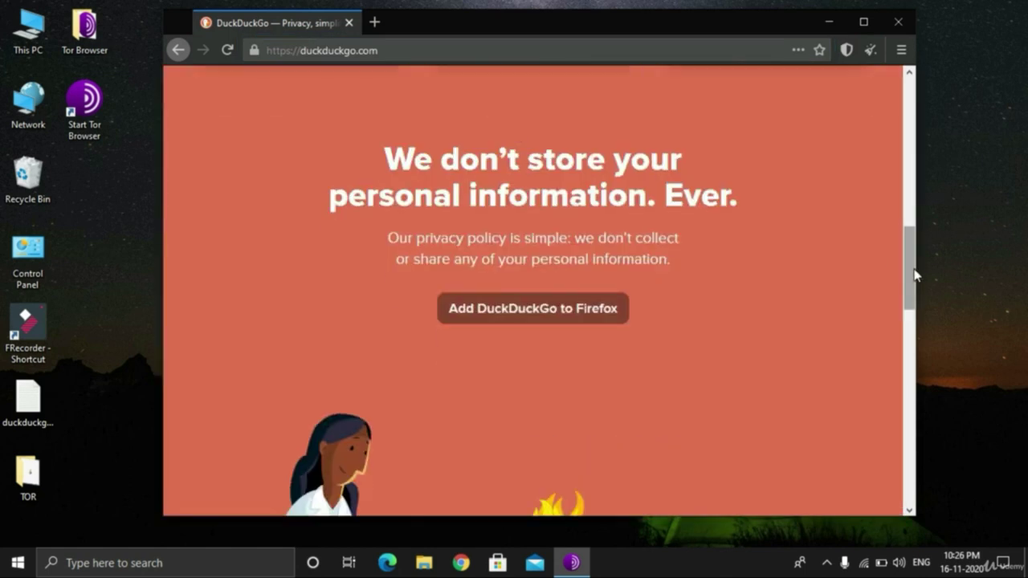
pyautogui.scroll(10, 913, 273)
# Copy the .onion address from the duckduckgo note on the desktop and return to Tor Browser
pyautogui.click(827, 23)
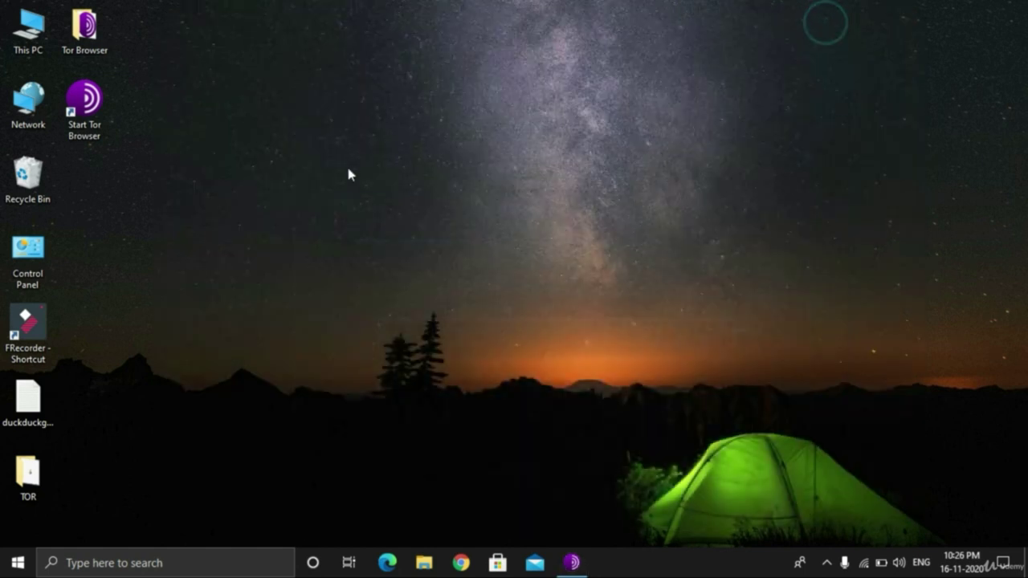
pyautogui.doubleClick(28, 399)
pyautogui.click(594, 275)
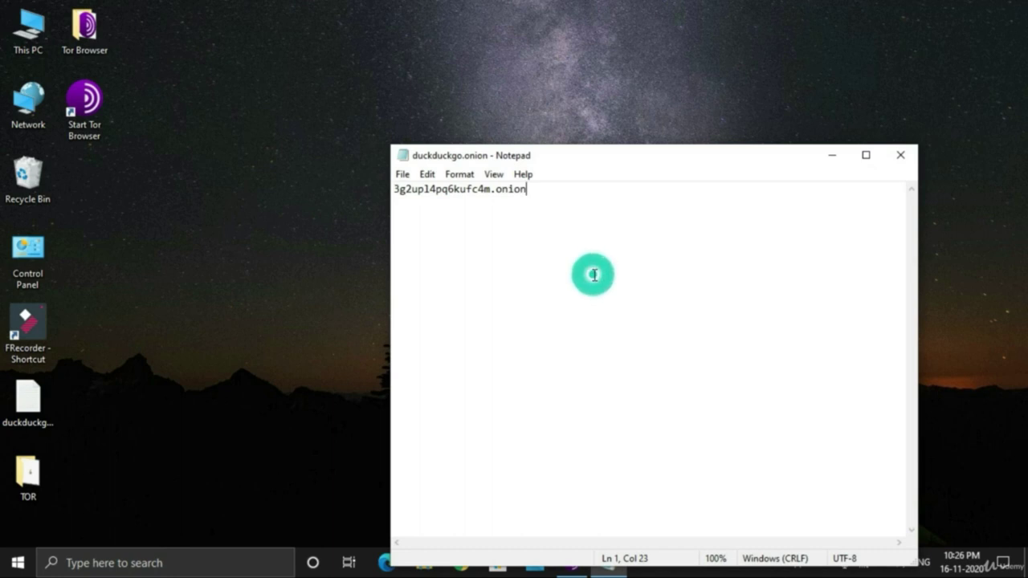
pyautogui.hotkey('ctrl', 'a')
pyautogui.hotkey('ctrl', 'c')
pyautogui.click(898, 158)
pyautogui.click(571, 562)
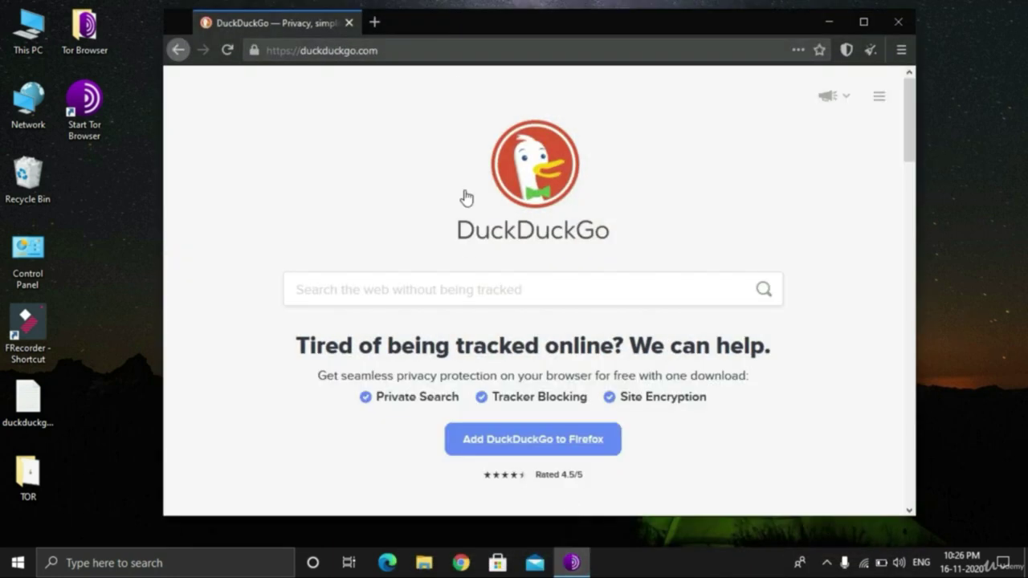
# Paste 3g2upl4pq6kufc4m.onion into the address bar, load it, and scroll through the onion homepage
pyautogui.click(449, 51)
pyautogui.hotkey('ctrl', 'v')
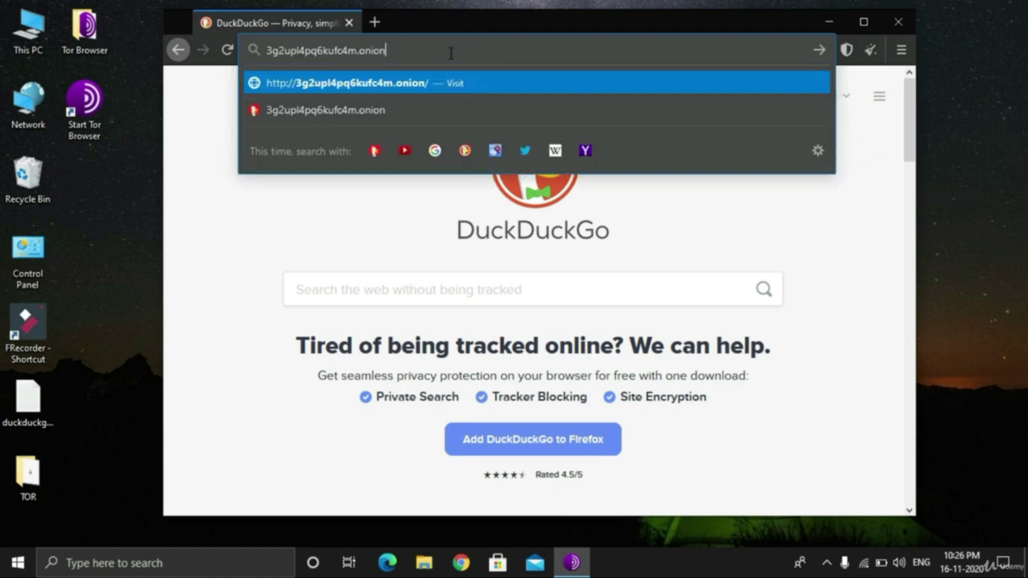
pyautogui.press('Return')
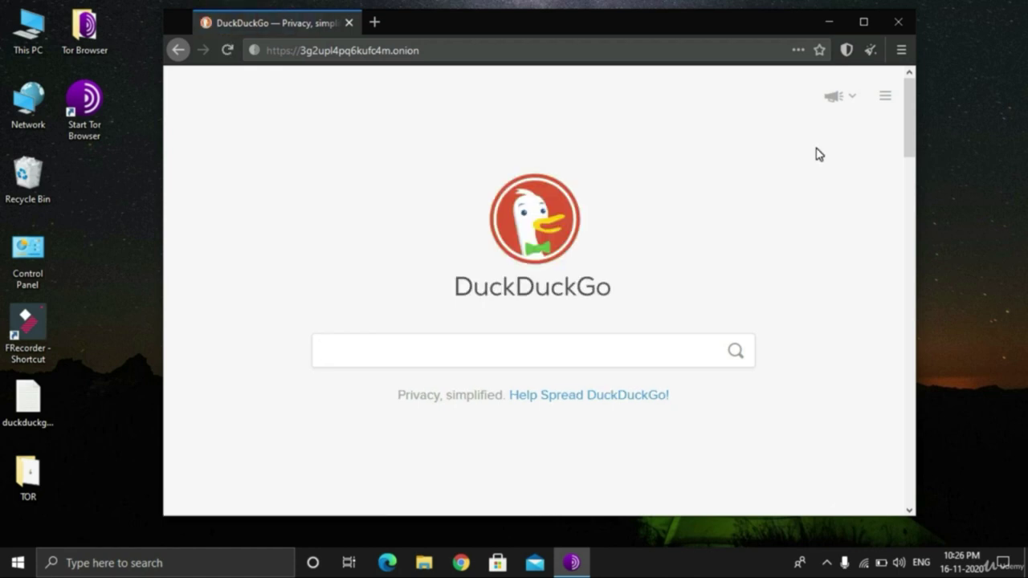
pyautogui.moveTo(909, 100); pyautogui.dragTo(996, 369)
pyautogui.moveTo(911, 133); pyautogui.dragTo(914, 261)
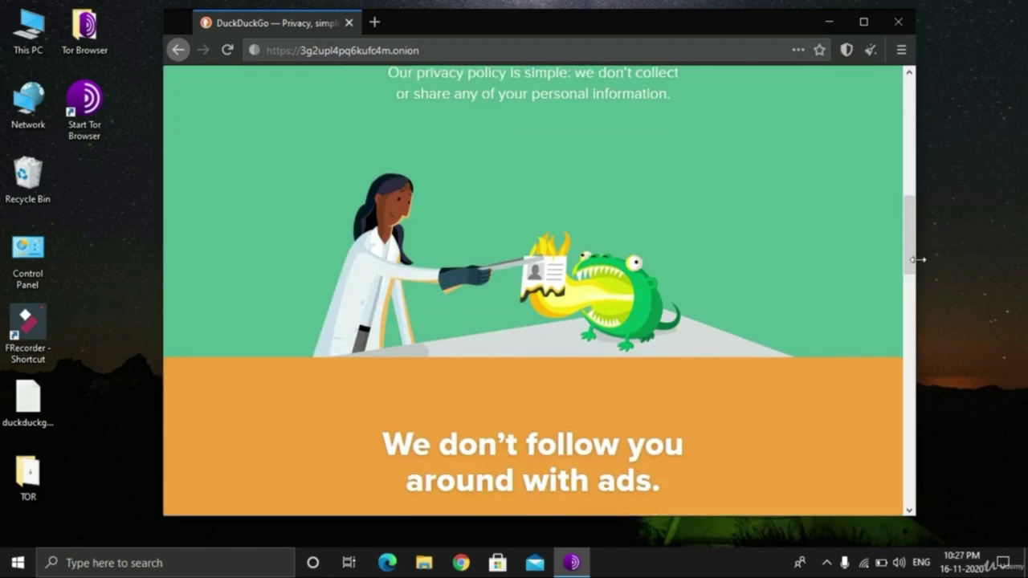
pyautogui.moveTo(908, 196); pyautogui.dragTo(916, 80)
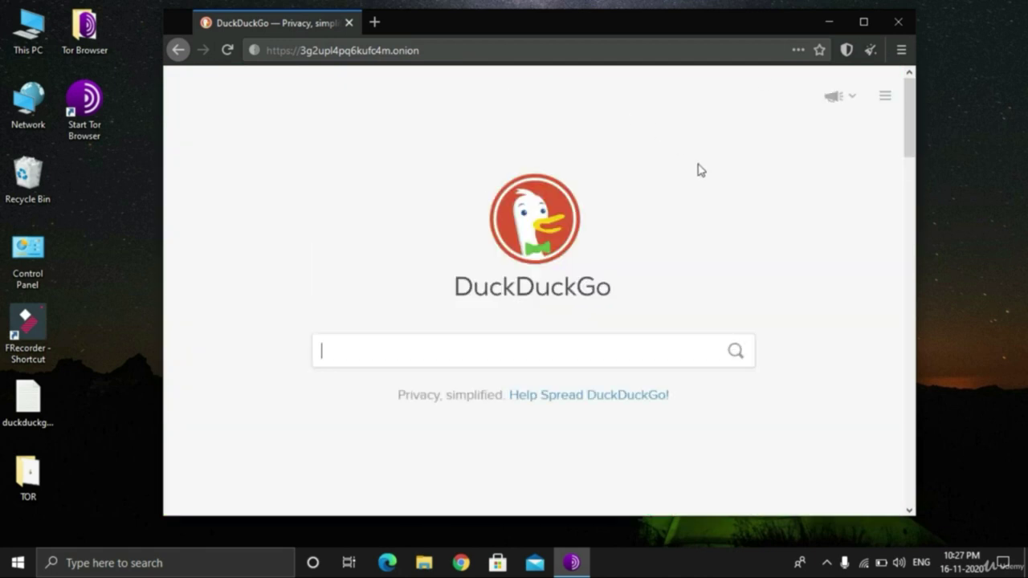